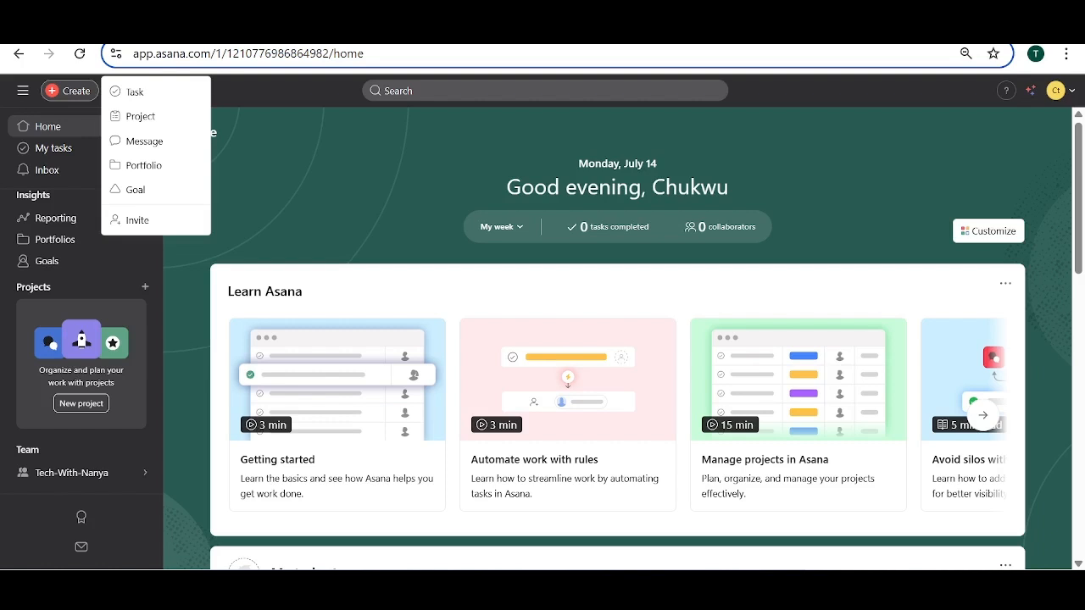
# Step: Hide and restore the sidebar, and look over the kinds of items that can be created
pyautogui.click(311, 167)
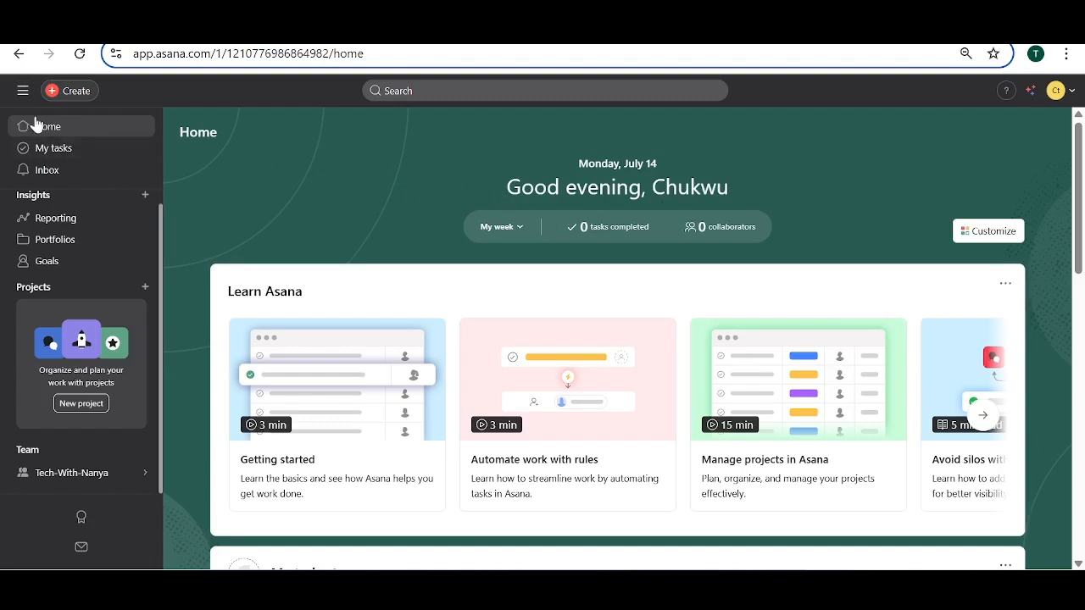
pyautogui.click(23, 91)
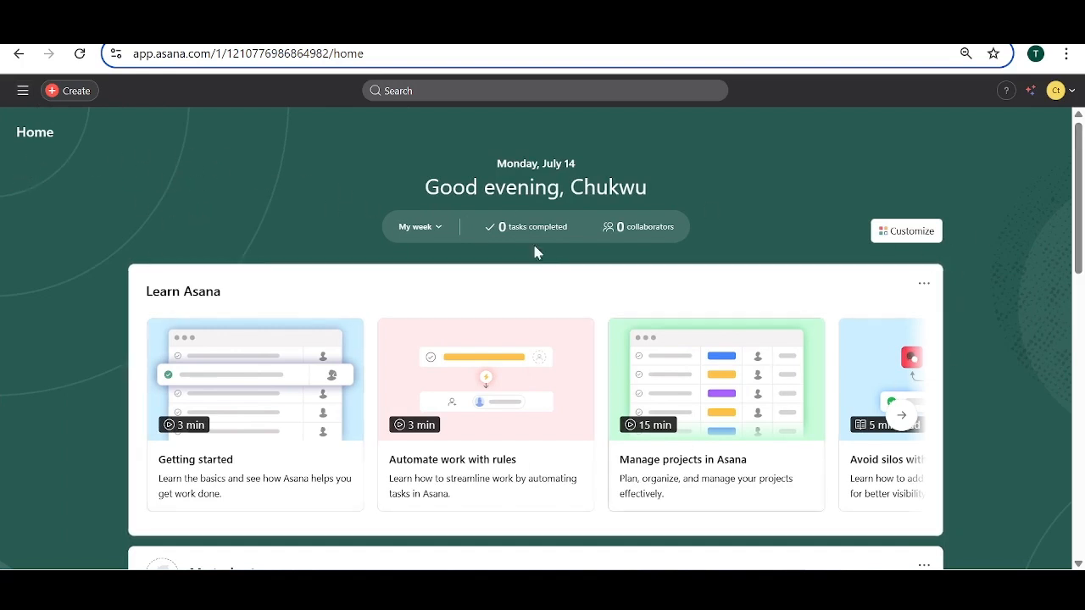
pyautogui.click(22, 92)
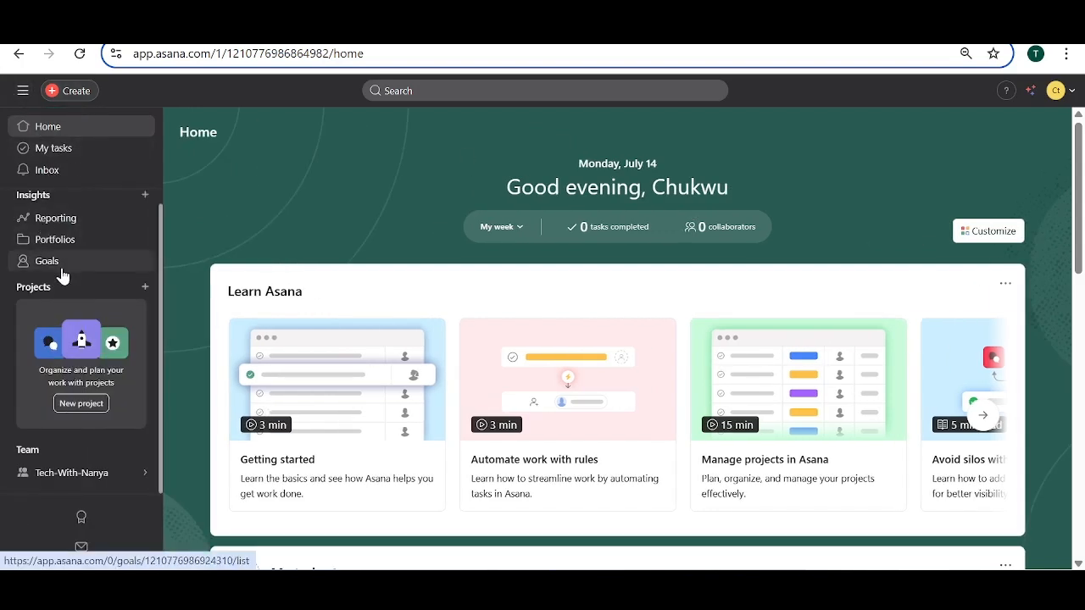
pyautogui.click(74, 93)
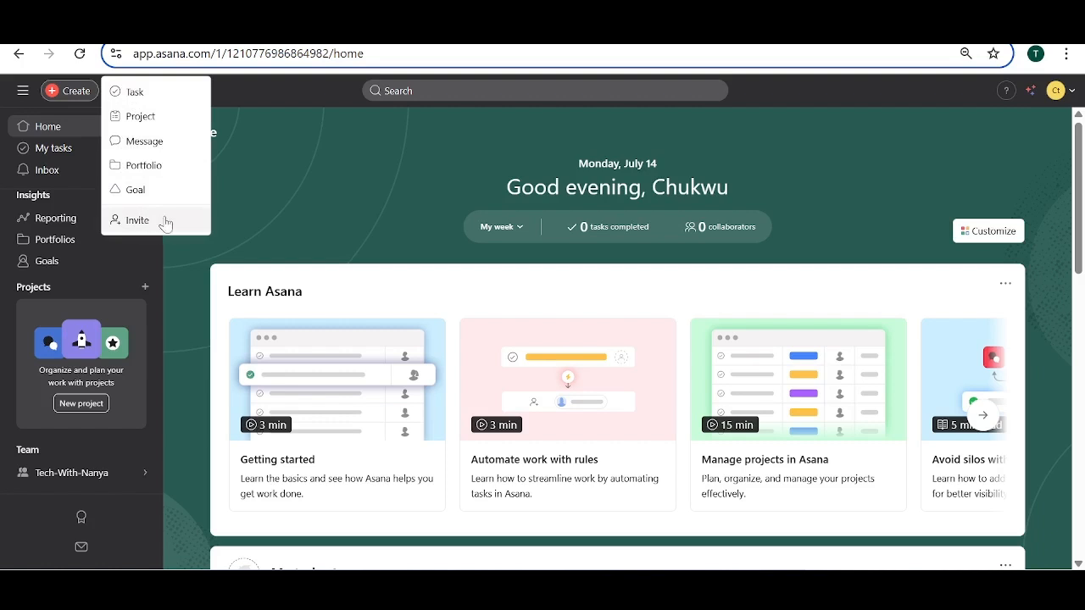
pyautogui.click(229, 171)
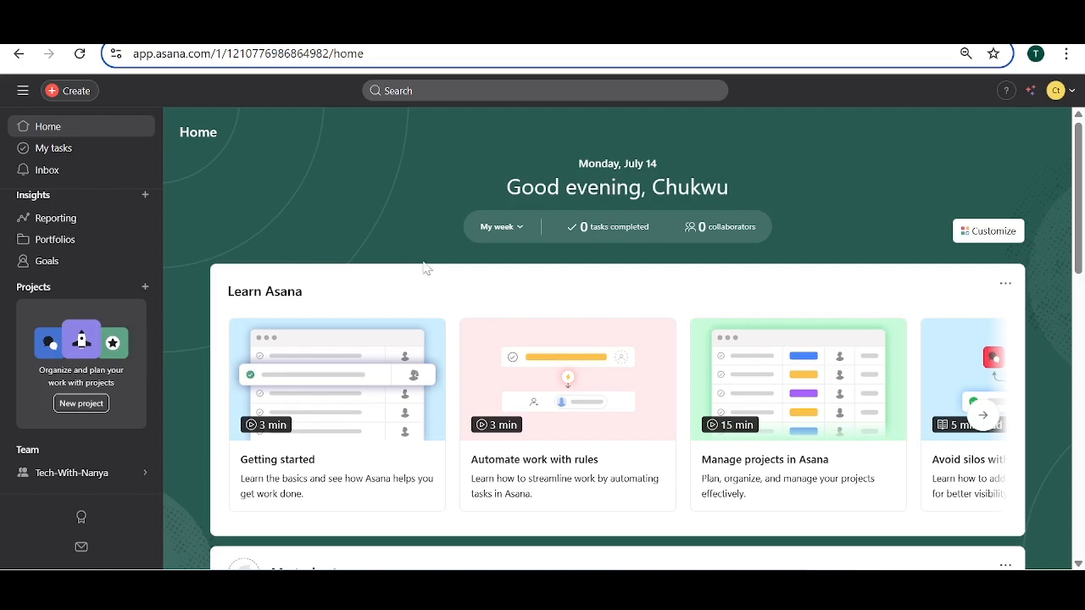
# Step: Examine the home page's Learn Asana, My tasks, Projects and People widgets down to the area for new widgets
pyautogui.scroll(-5, 520, 289)
pyautogui.scroll(-5, 522, 293)
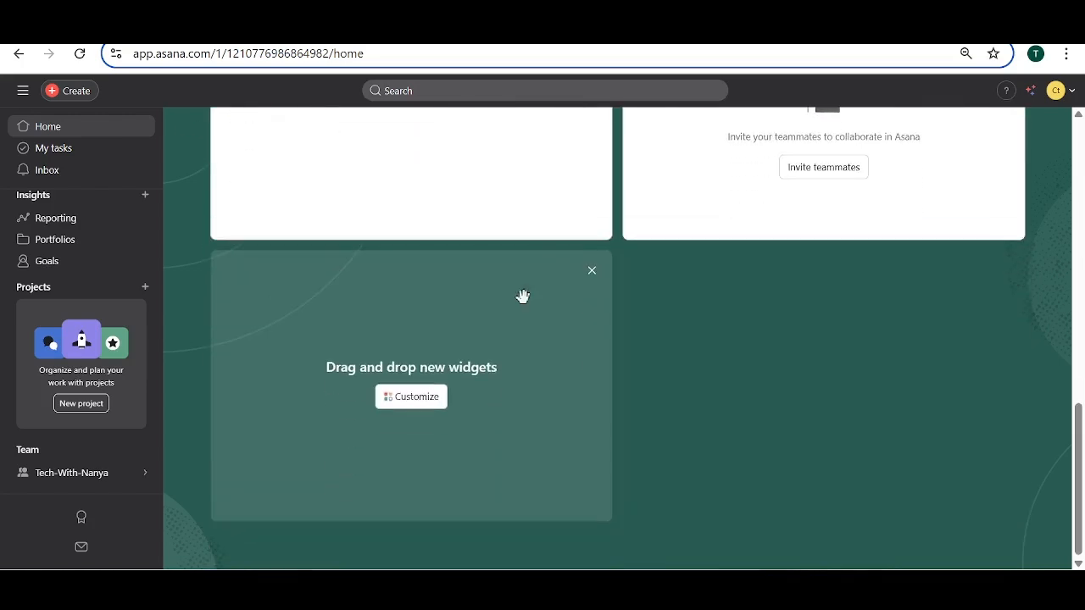
pyautogui.scroll(10, 523, 293)
pyautogui.scroll(-10, 522, 296)
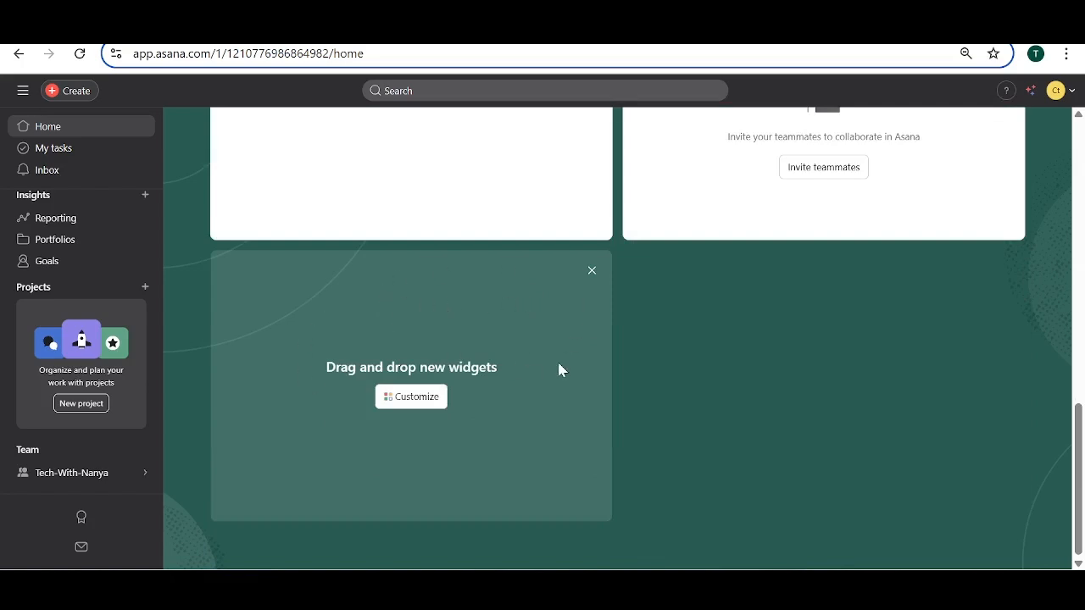
pyautogui.scroll(8, 513, 373)
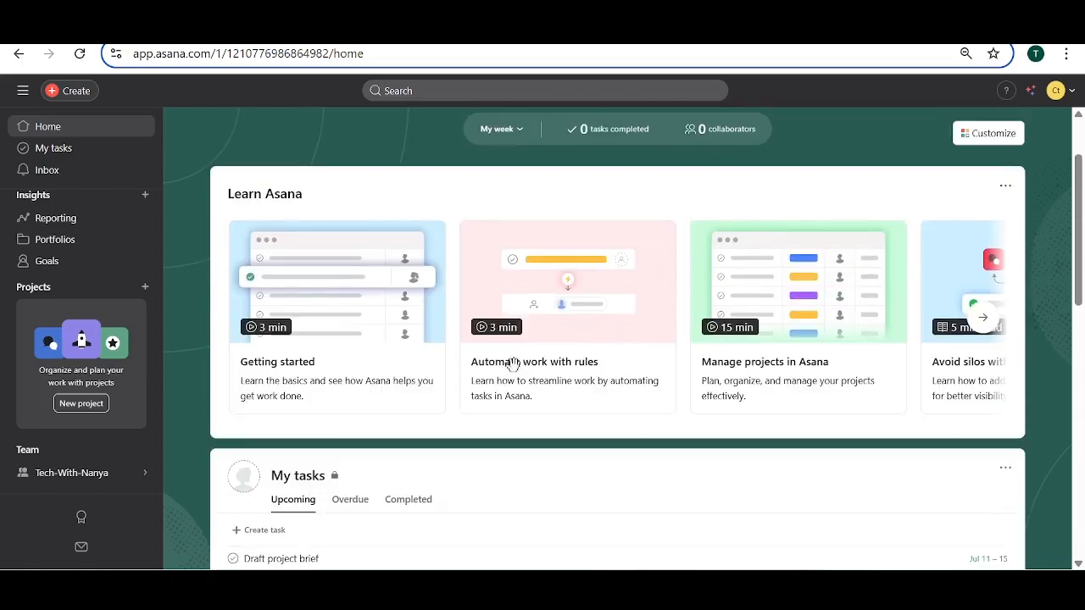
pyautogui.scroll(-2, 512, 370)
pyautogui.scroll(-3, 513, 368)
pyautogui.scroll(1, 511, 365)
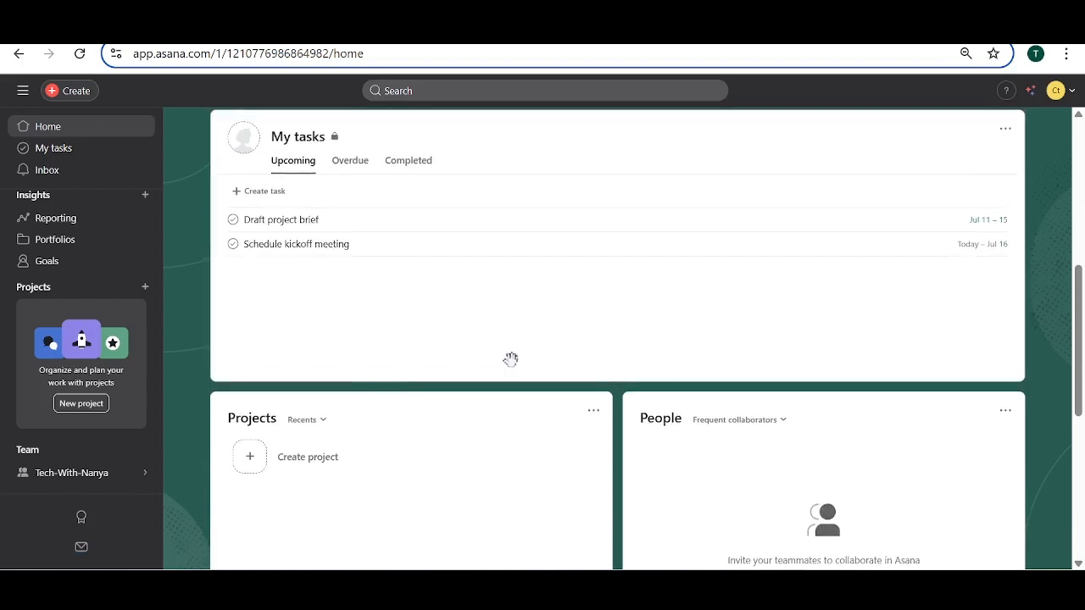
pyautogui.scroll(-2, 448, 388)
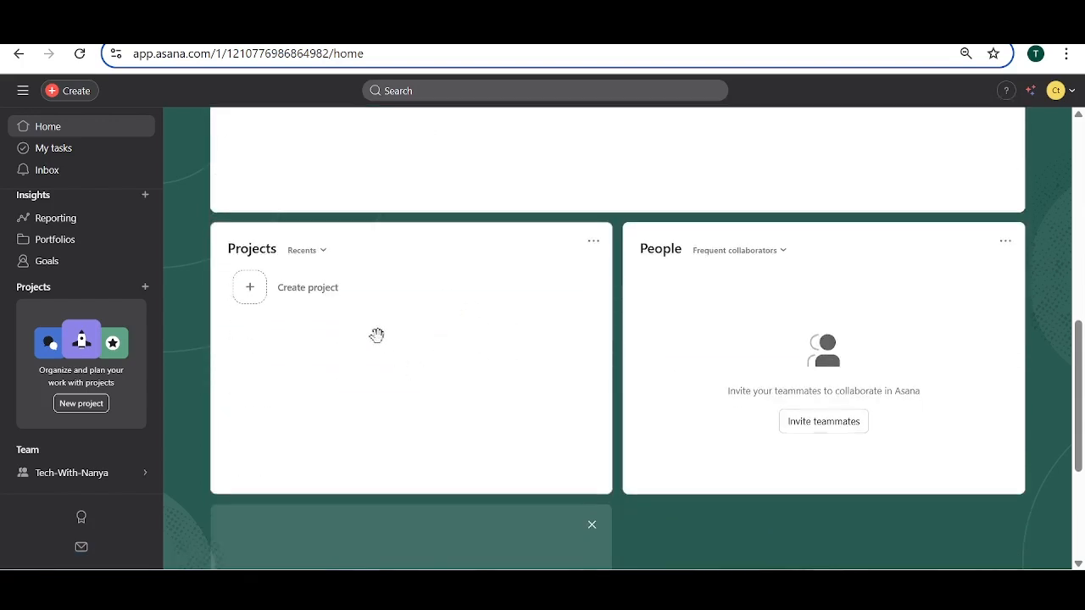
pyautogui.scroll(-3, 630, 382)
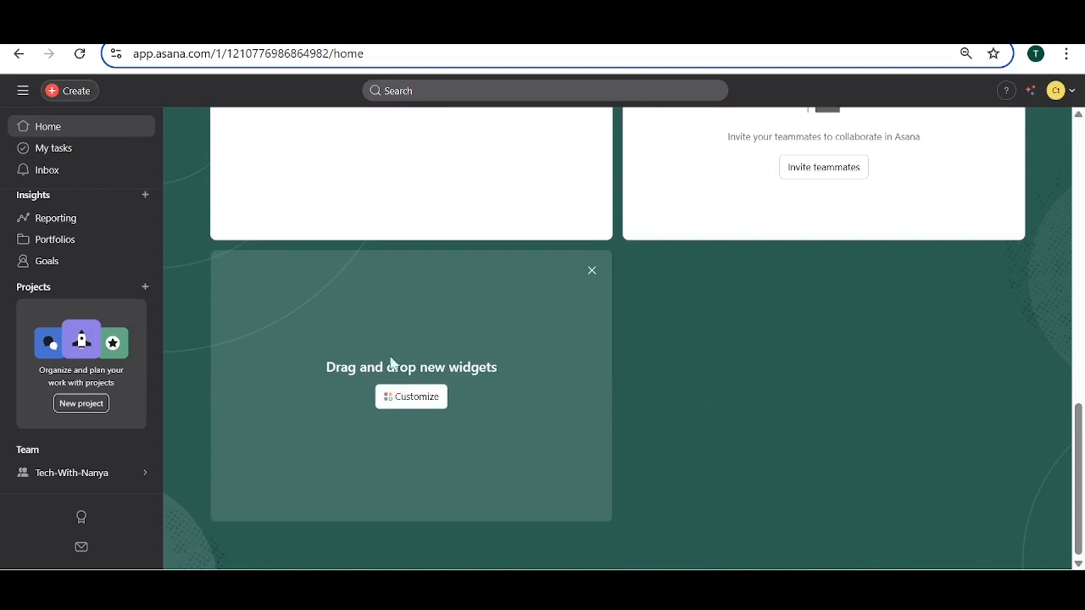
# Step: Customize the home page by changing its background colour to dark burgundy
pyautogui.click(403, 410)
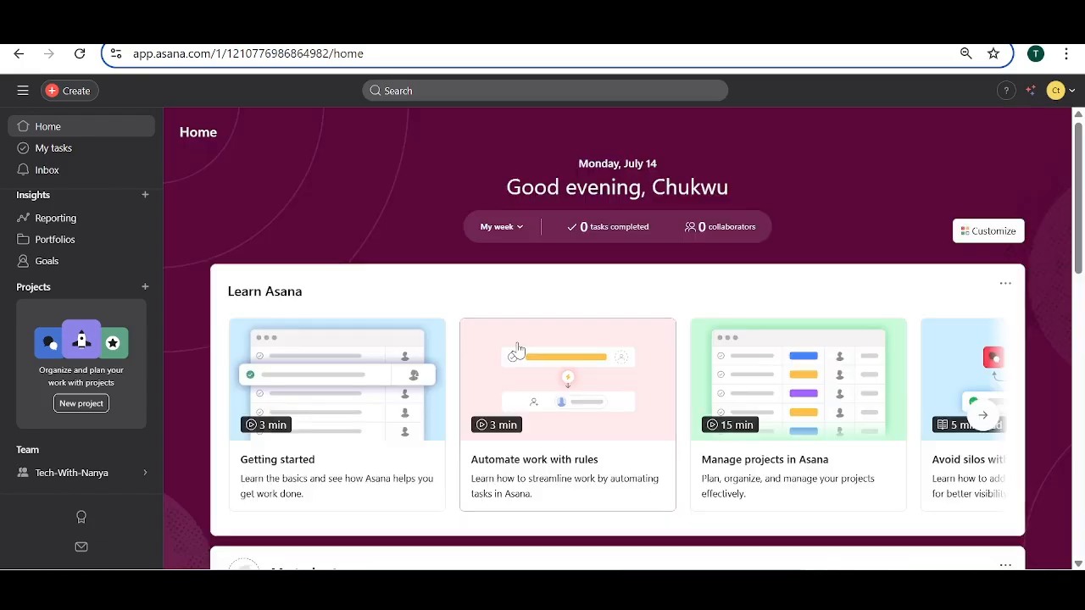
pyautogui.scroll(-10, 517, 348)
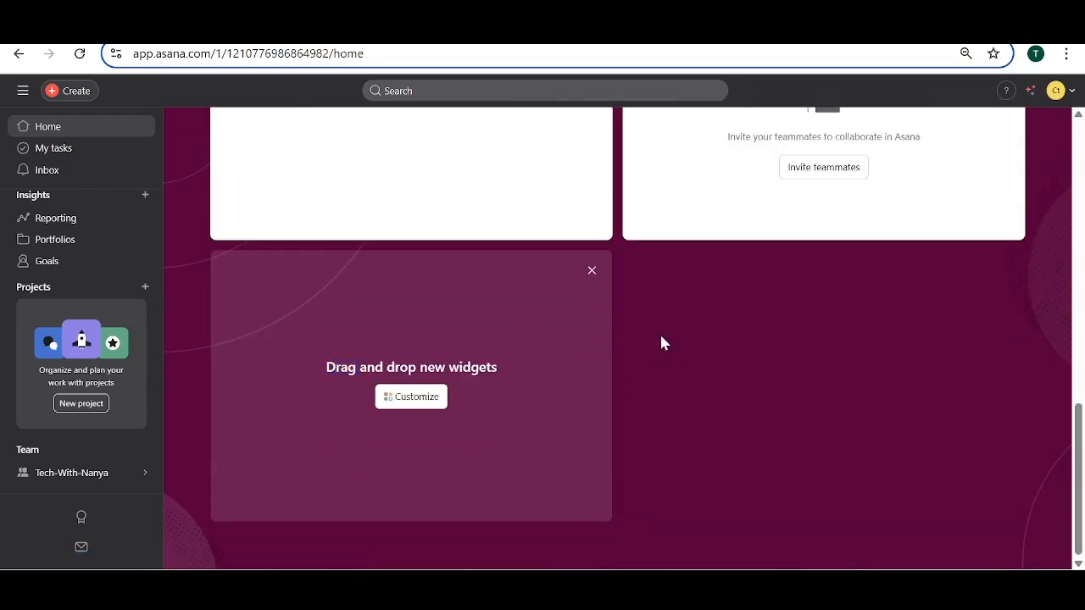
pyautogui.scroll(4, 670, 335)
pyautogui.scroll(-4, 675, 322)
pyautogui.scroll(6, 676, 322)
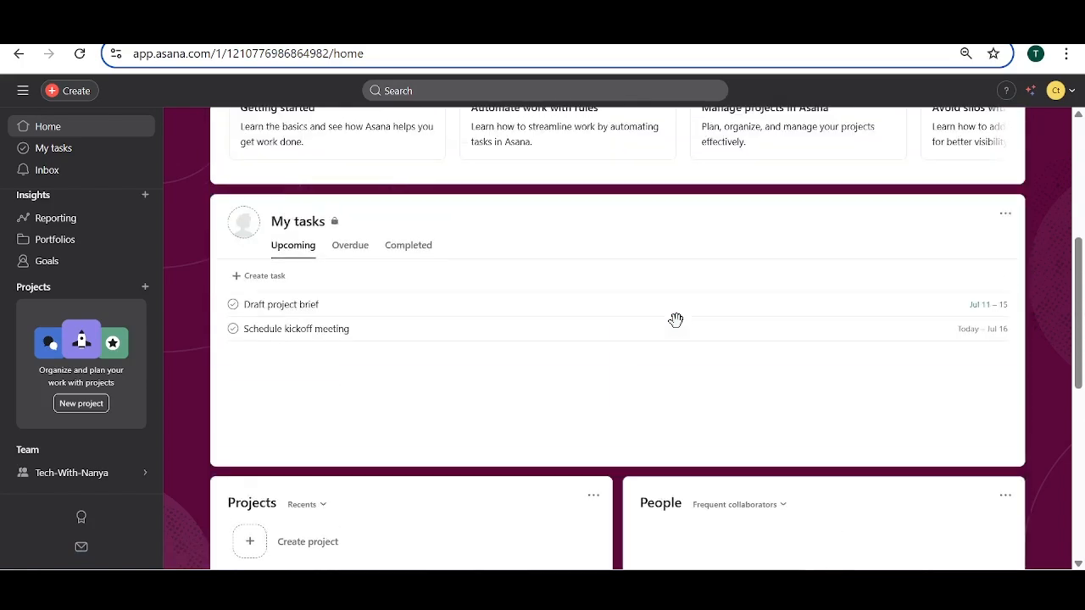
pyautogui.scroll(5, 676, 319)
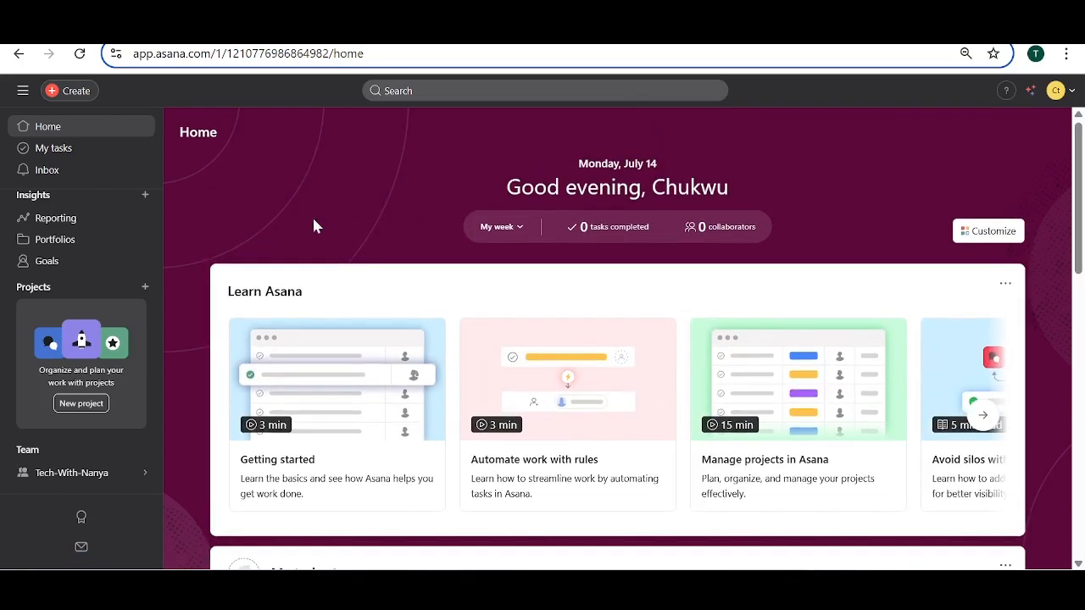
# Step: Look through the background colours and widgets offered for customizing the home page
pyautogui.click(987, 231)
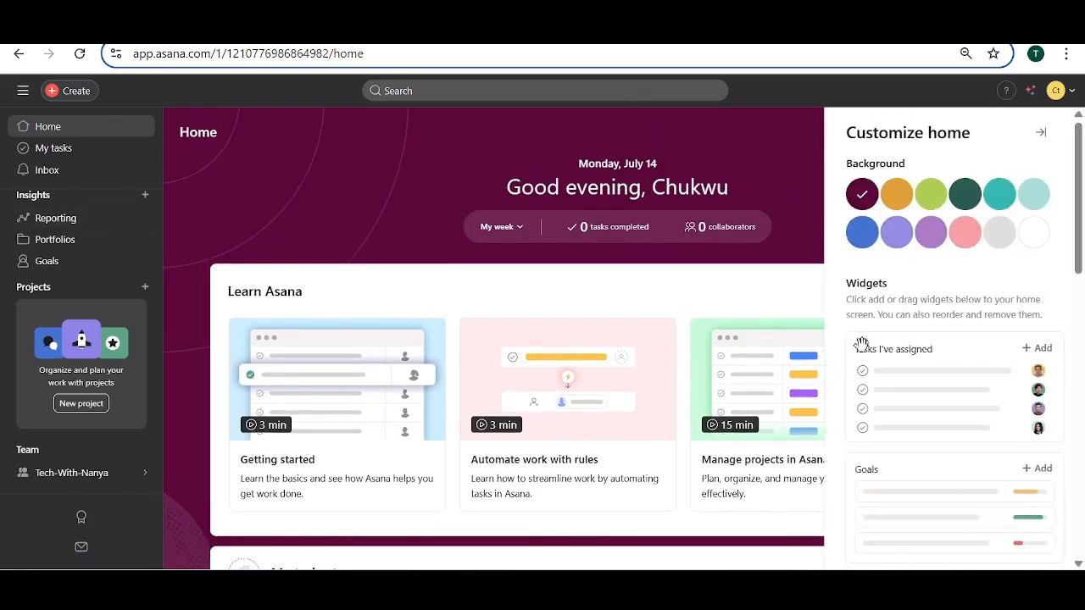
pyautogui.scroll(-5, 959, 416)
pyautogui.scroll(-4, 960, 422)
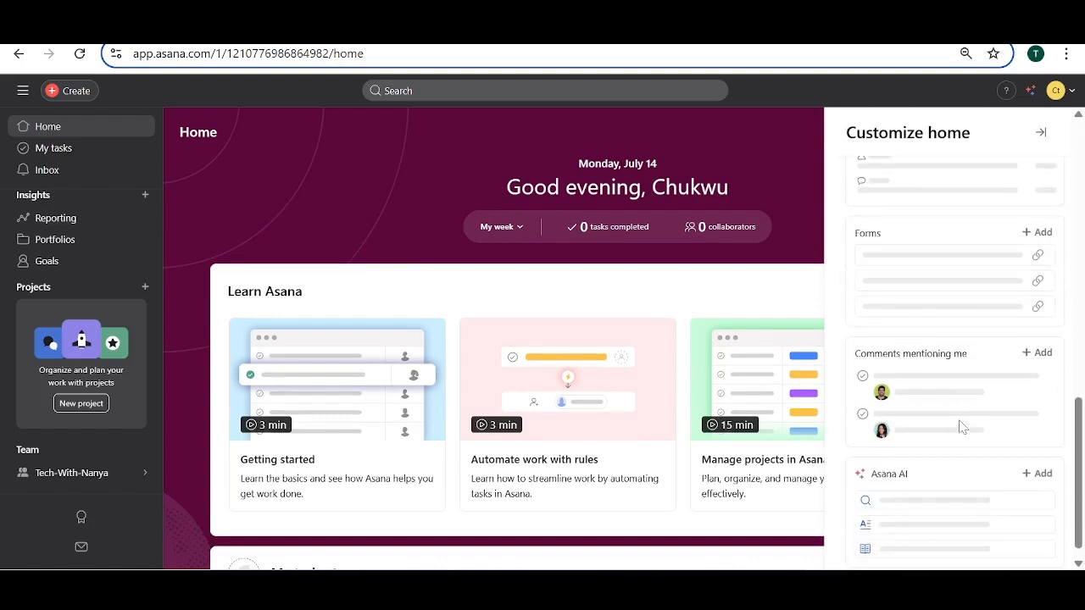
pyautogui.scroll(6, 959, 412)
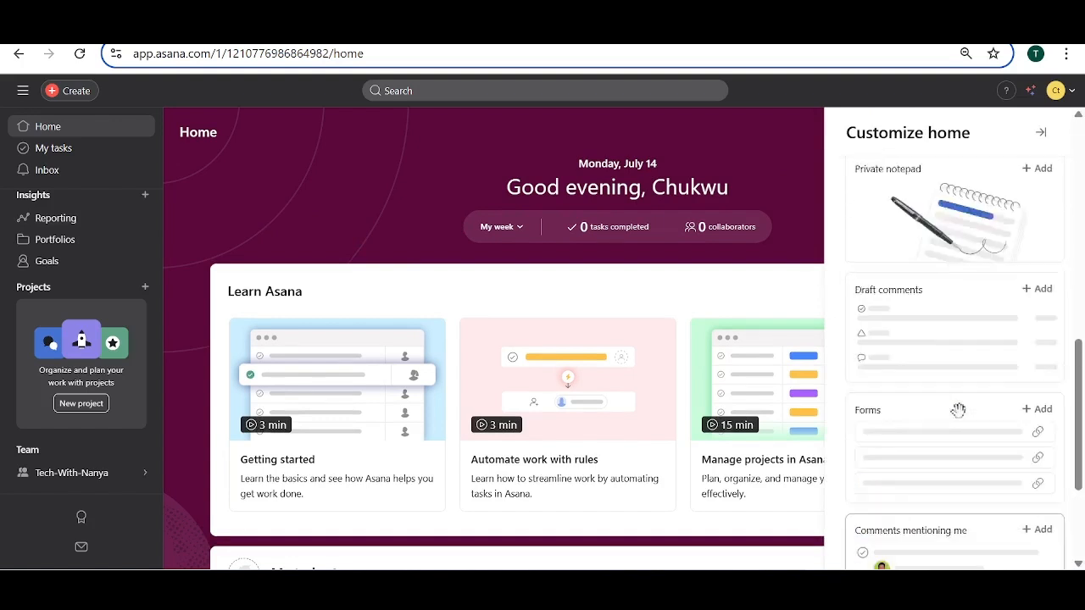
pyautogui.click(399, 205)
# Step: View the My tasks board and read through the activity notifications in the Inbox
pyautogui.click(32, 156)
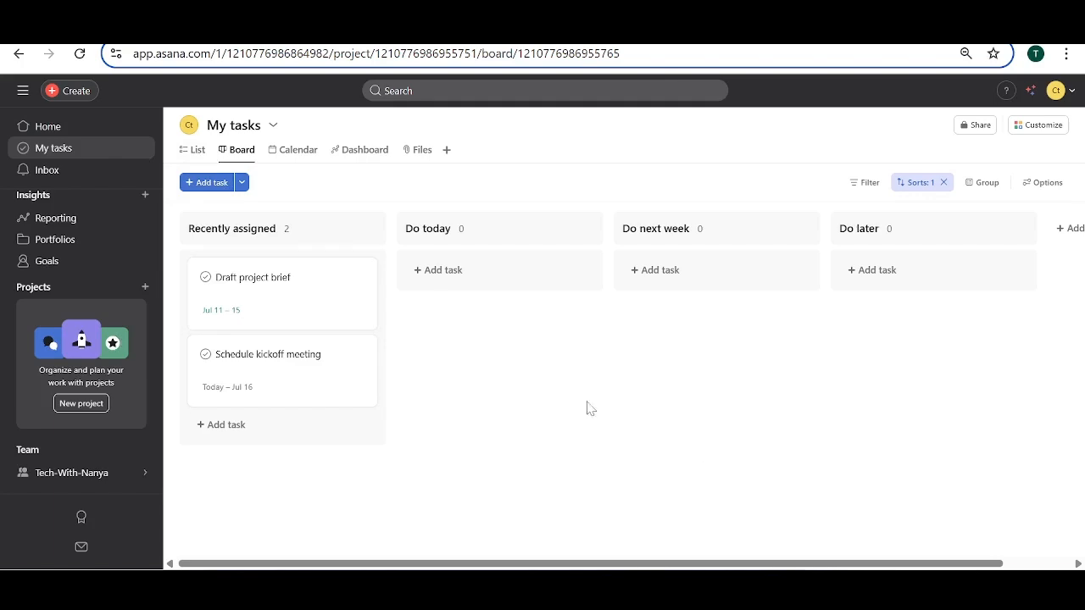
pyautogui.click(56, 170)
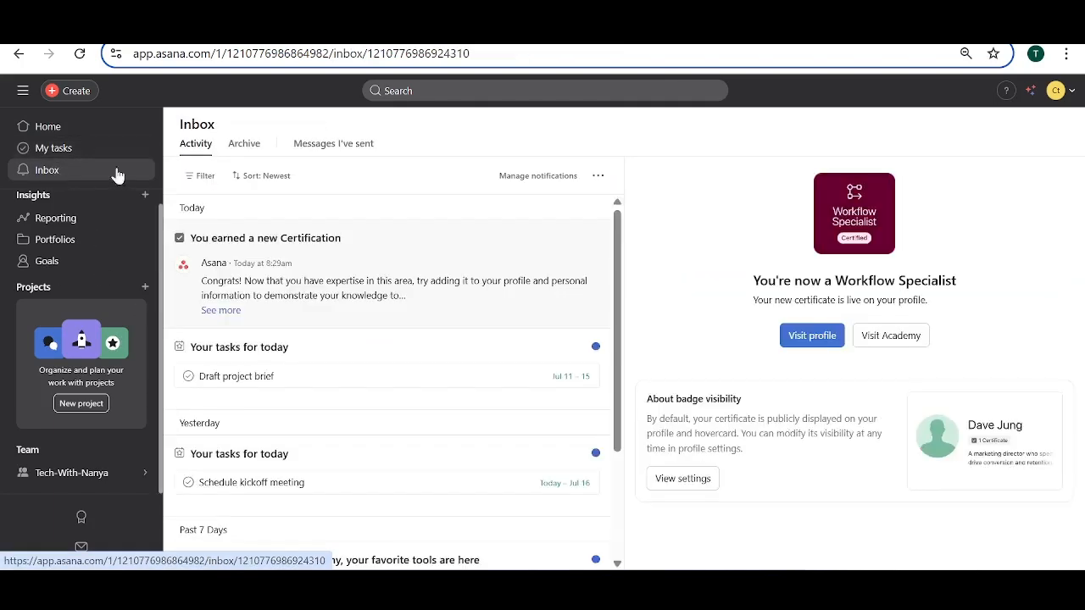
pyautogui.scroll(-4, 489, 314)
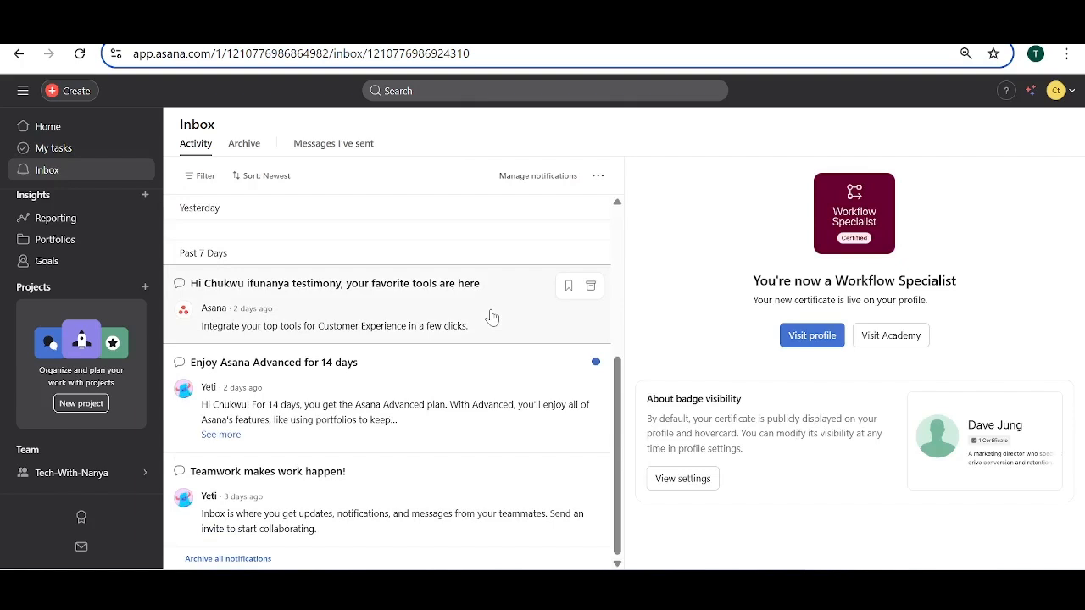
pyautogui.scroll(5, 491, 315)
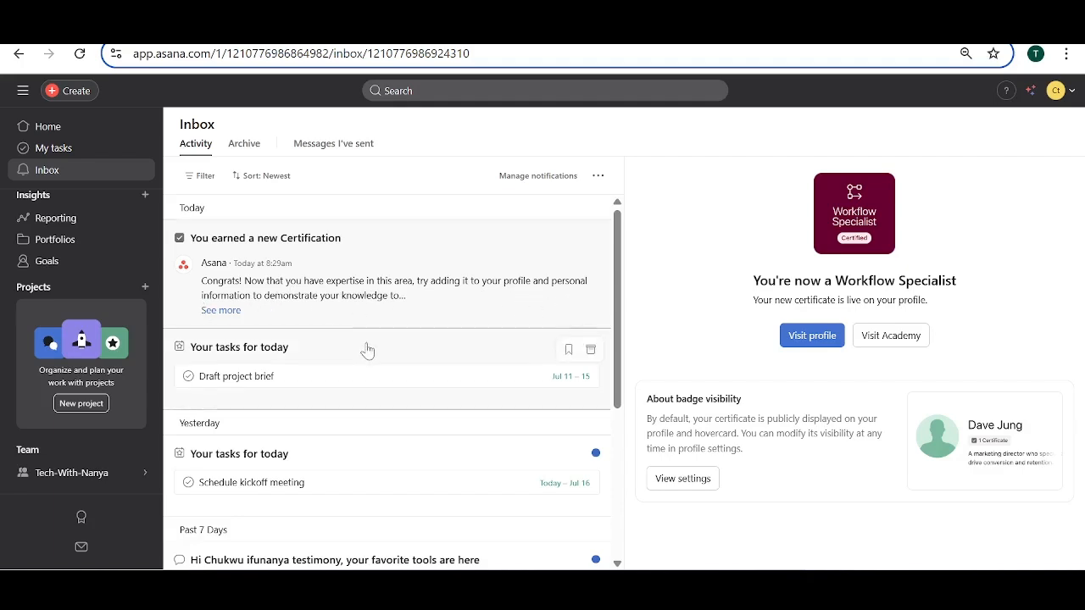
pyautogui.scroll(-3, 392, 356)
pyautogui.scroll(3, 393, 356)
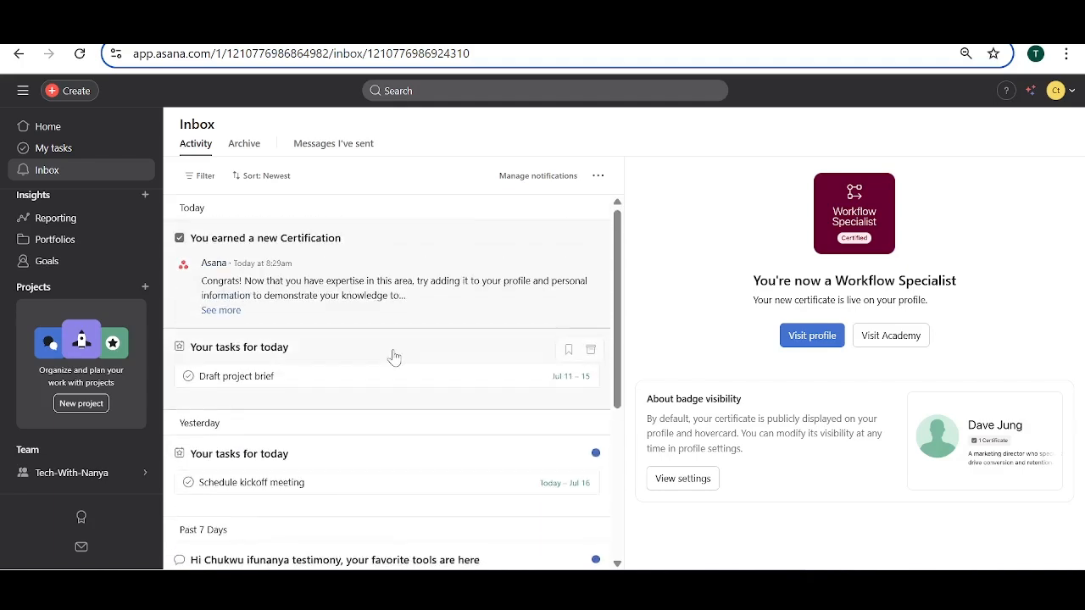
pyautogui.scroll(-3, 274, 365)
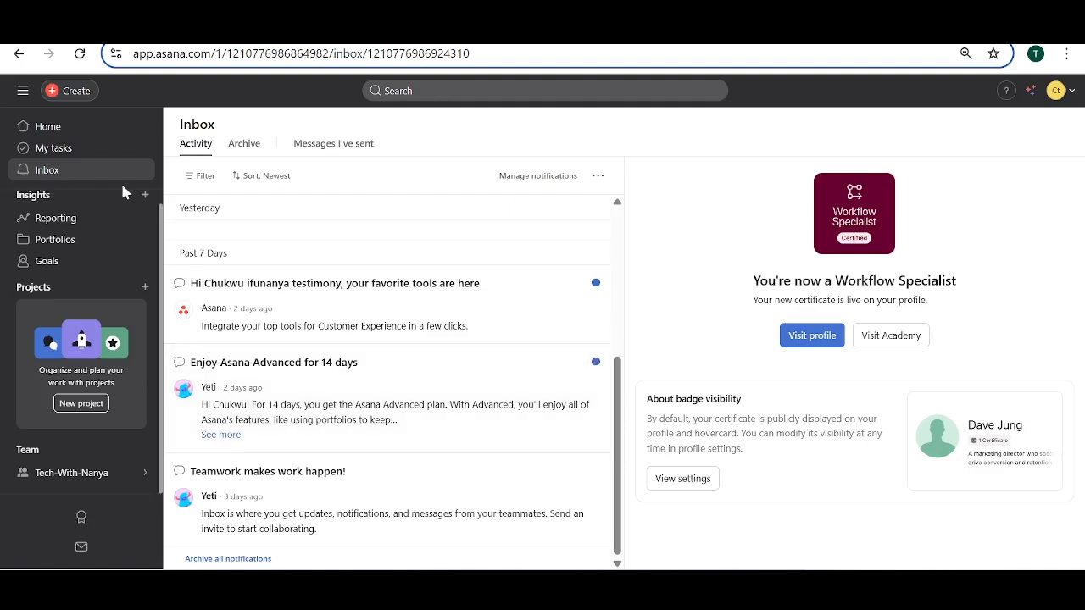
pyautogui.scroll(5, 318, 377)
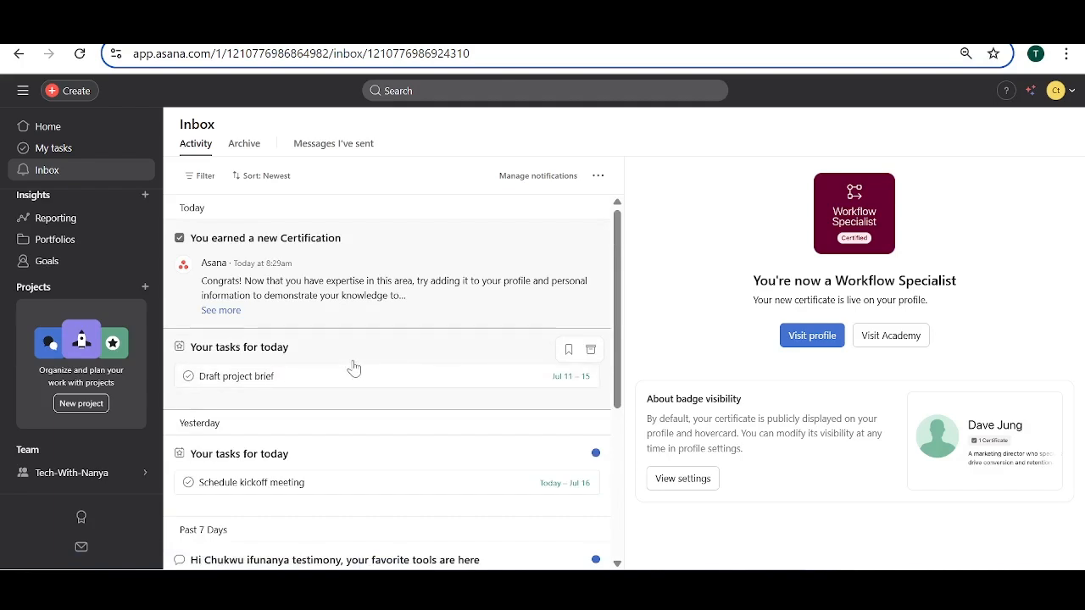
pyautogui.scroll(-3, 351, 368)
pyautogui.scroll(3, 280, 296)
# Step: View the Inbox's archived notifications and the list of sent messages with its available actions
pyautogui.click(237, 146)
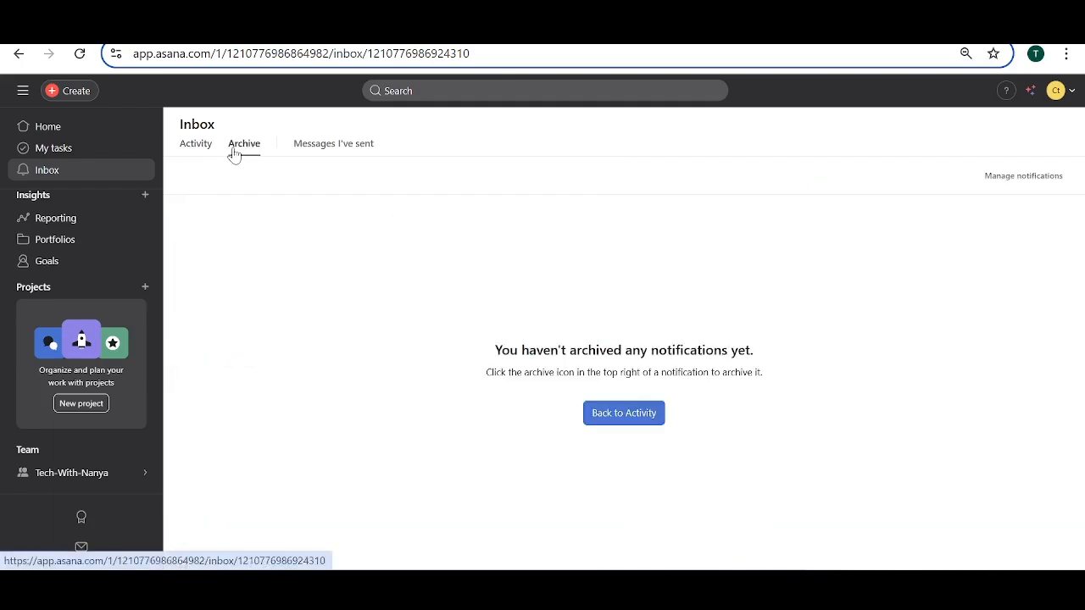
pyautogui.click(329, 147)
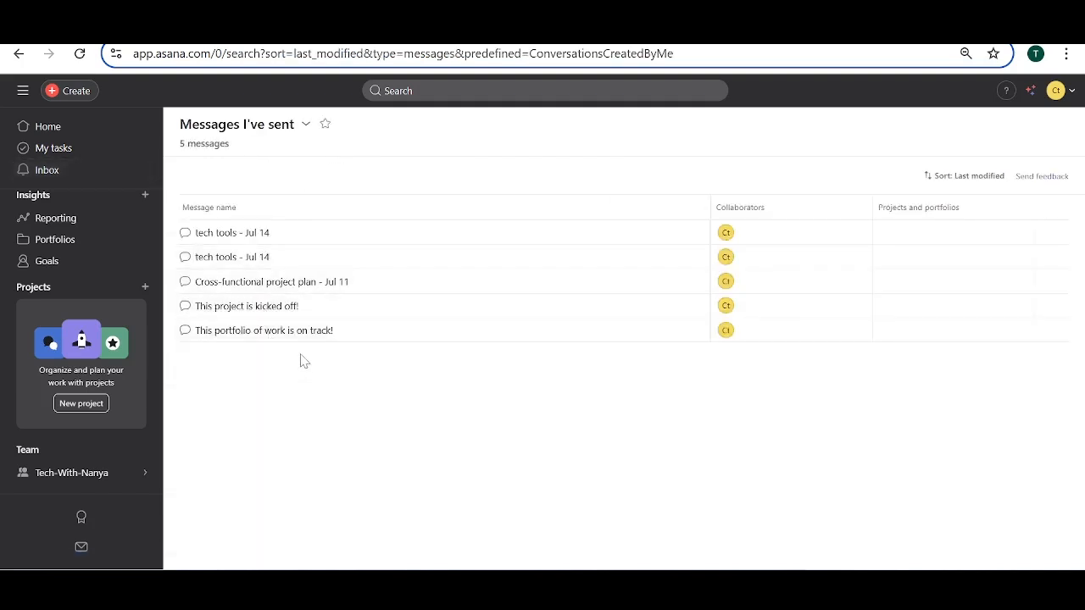
pyautogui.click(308, 134)
pyautogui.click(305, 129)
pyautogui.click(303, 127)
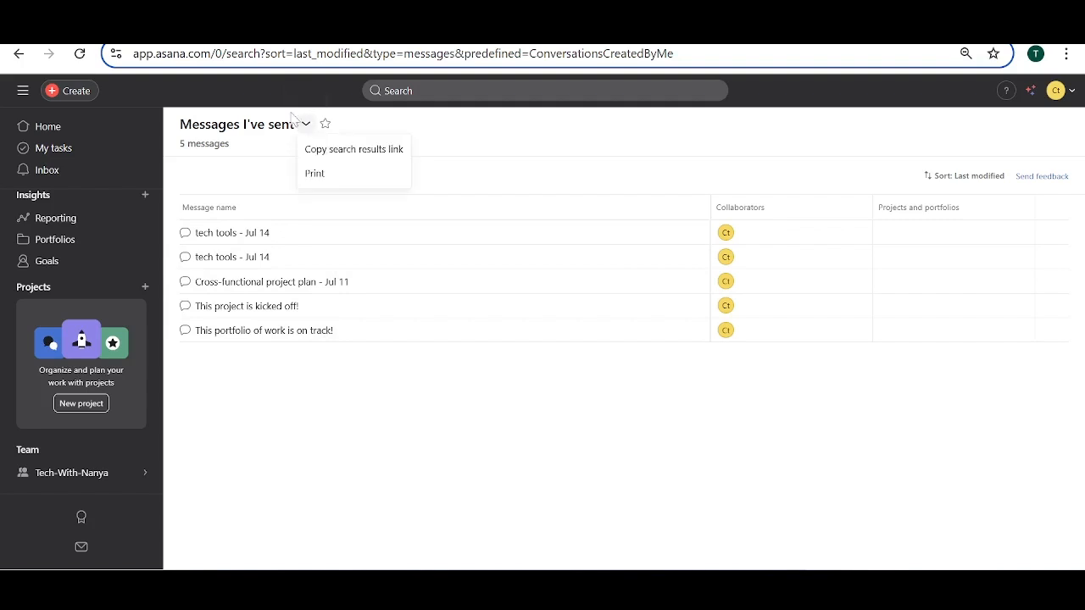
pyautogui.click(301, 125)
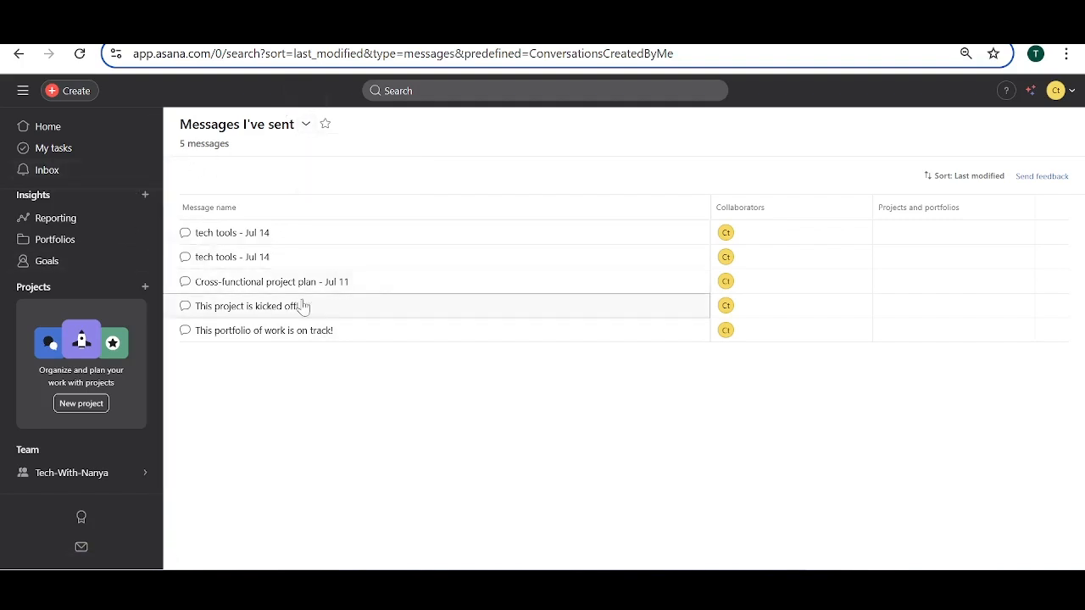
# Step: Visit the Reporting, Portfolios and Goals pages of the Insights section
pyautogui.click(117, 227)
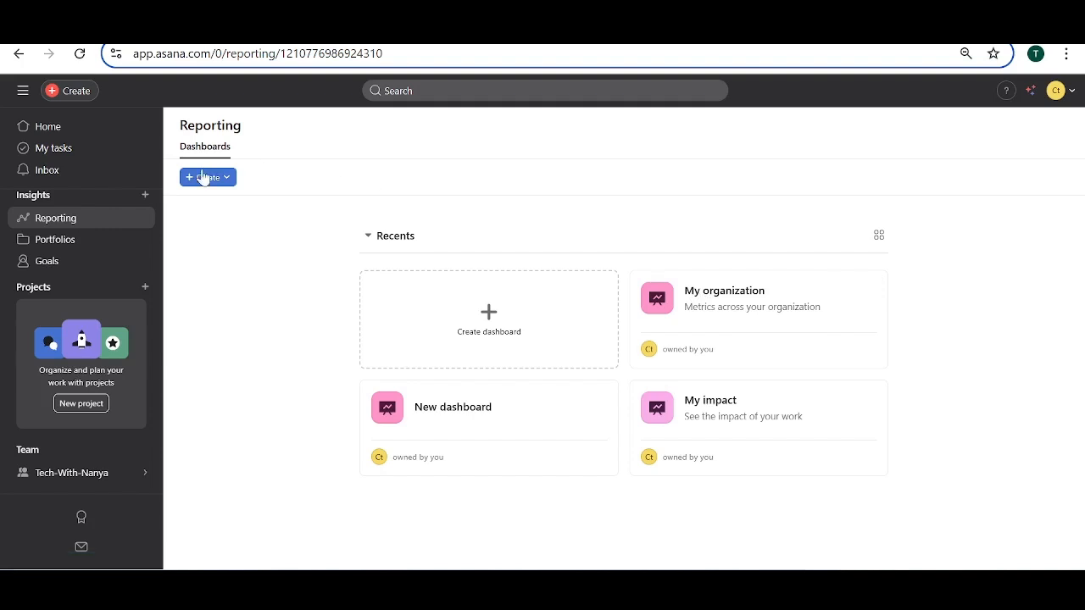
pyautogui.click(34, 245)
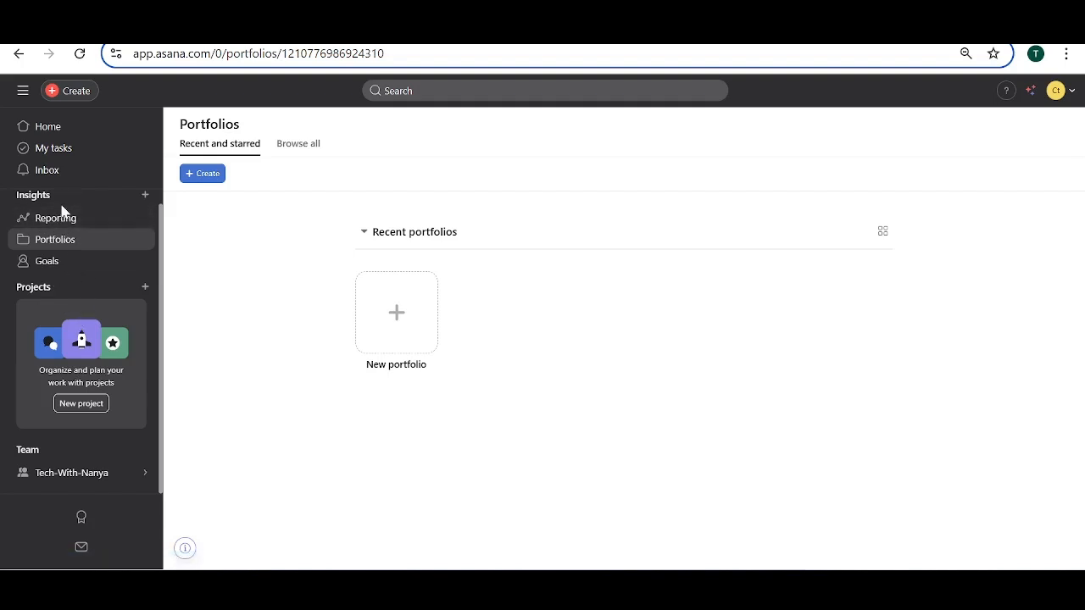
pyautogui.click(36, 261)
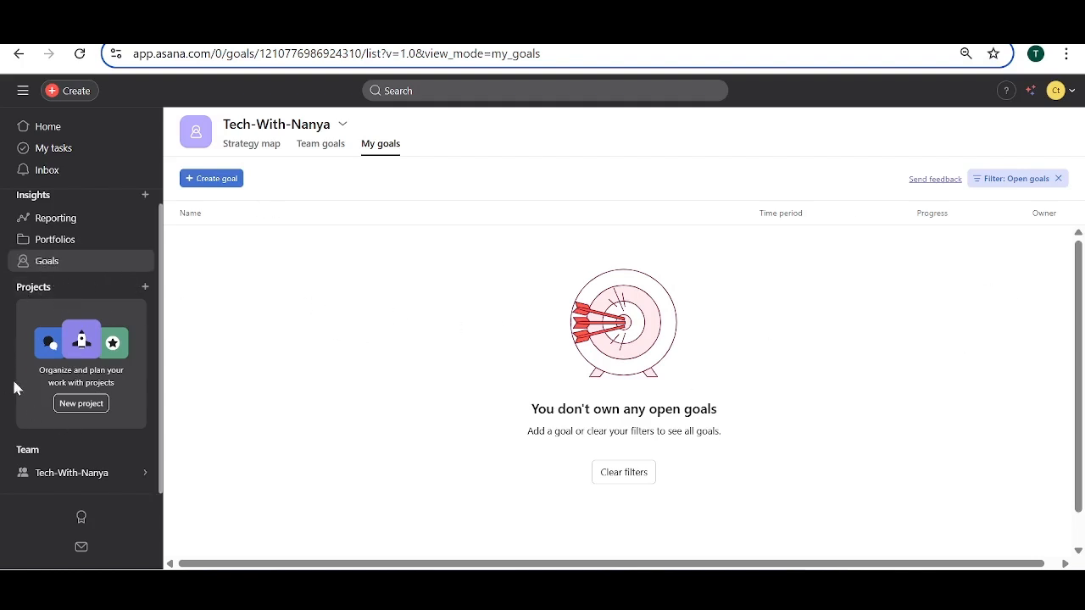
# Step: View the creation, browsing and sorting options for the sidebar's Projects section
pyautogui.click(57, 290)
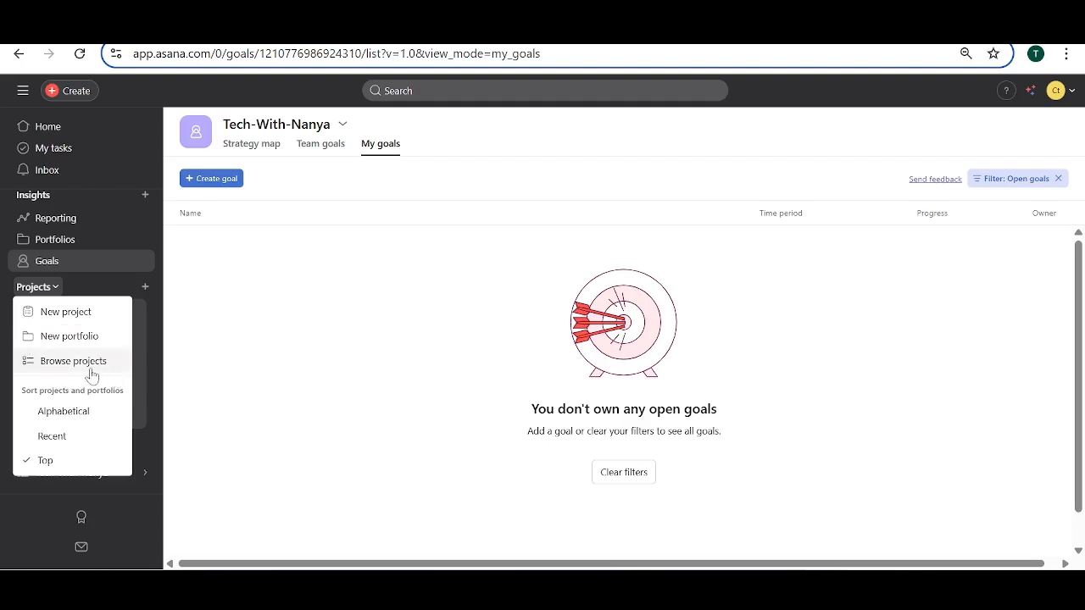
pyautogui.click(141, 445)
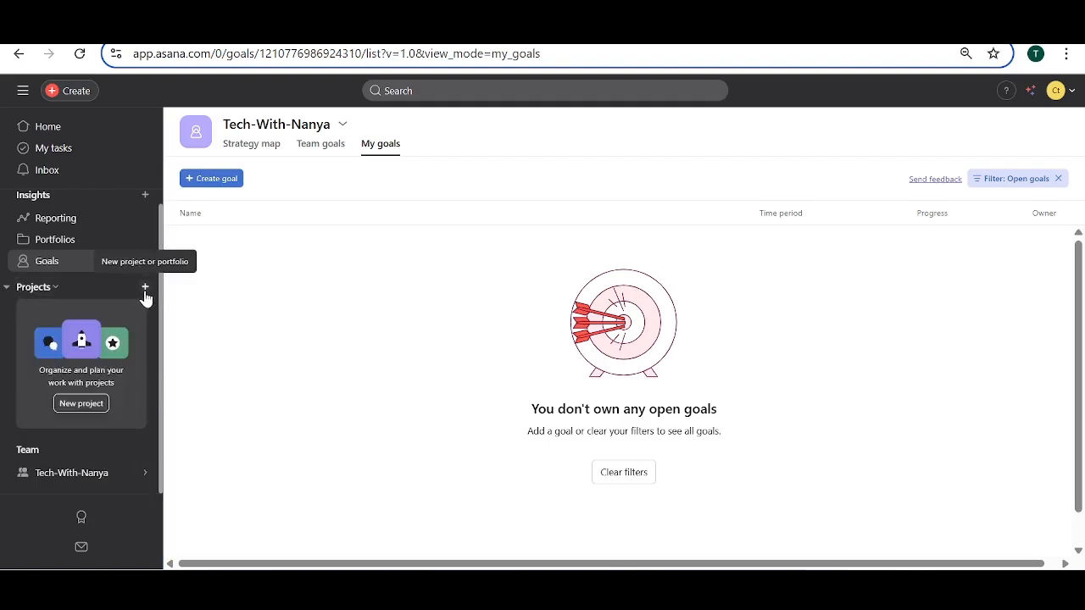
pyautogui.moveTo(53, 472)
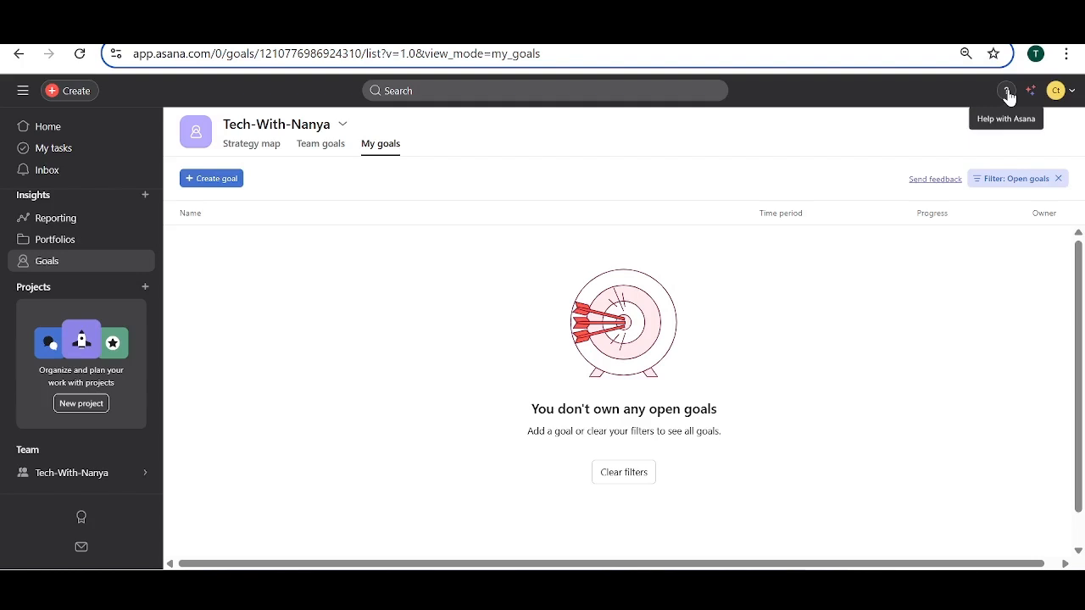
# Step: Open the workspace's admin console from the account options and view its Insights page
pyautogui.click(1056, 93)
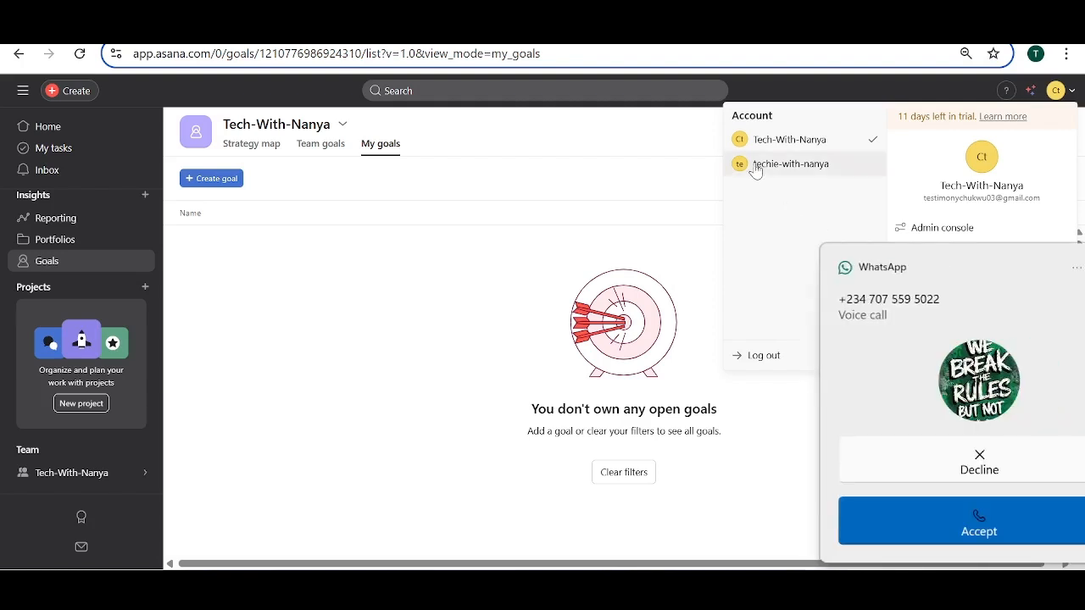
pyautogui.click(1051, 269)
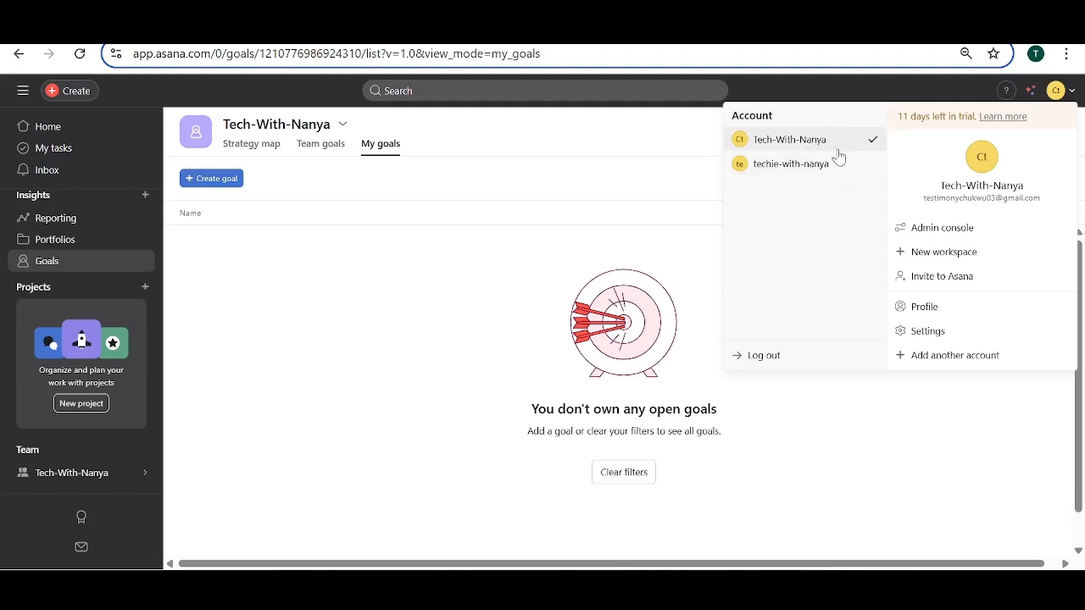
pyautogui.click(955, 233)
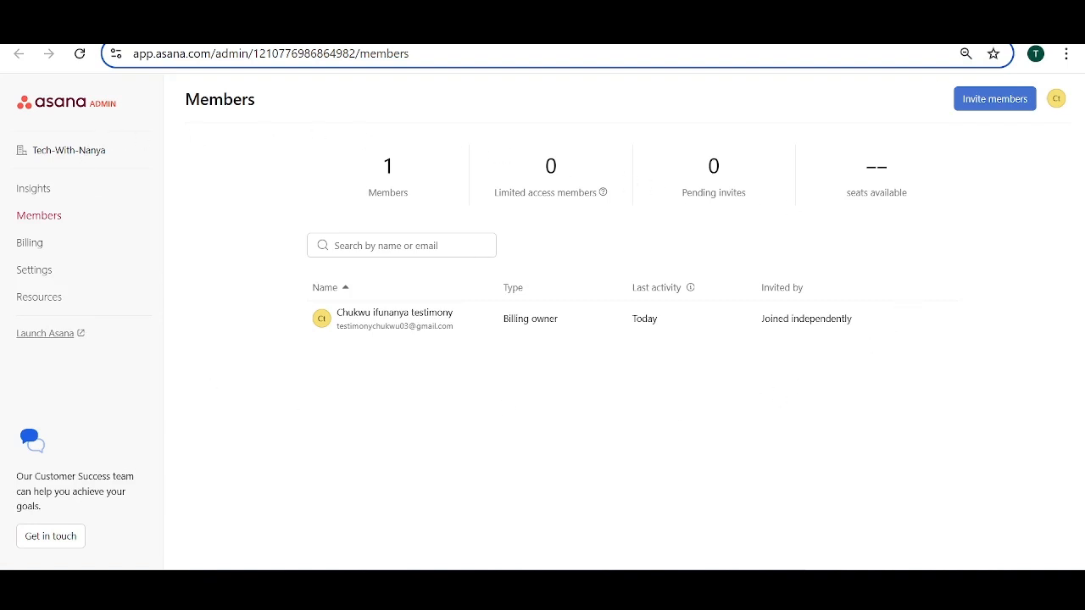
pyautogui.click(19, 187)
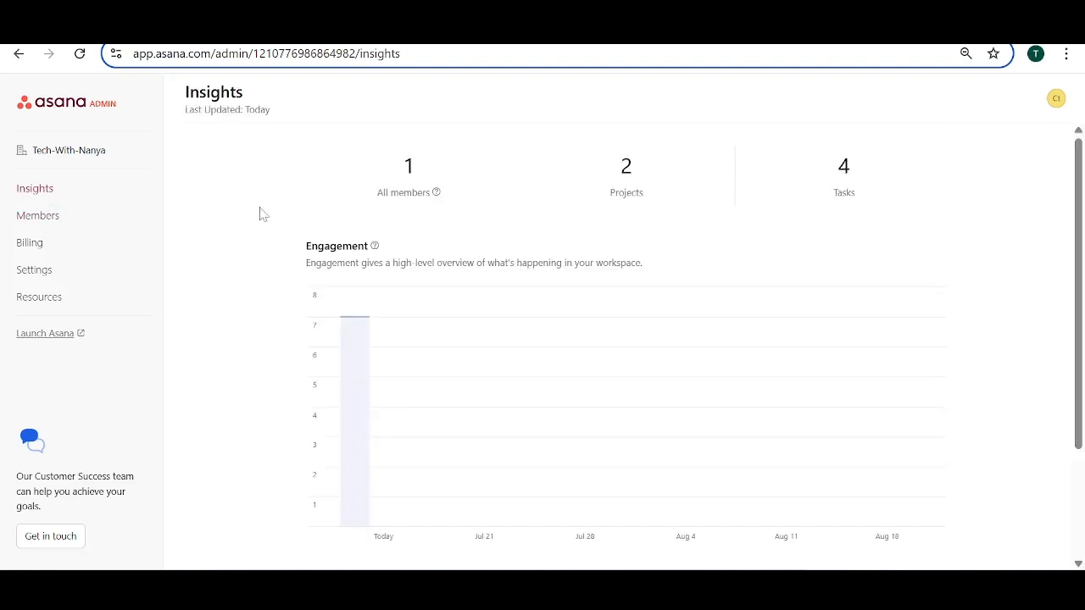
pyautogui.scroll(-2, 480, 248)
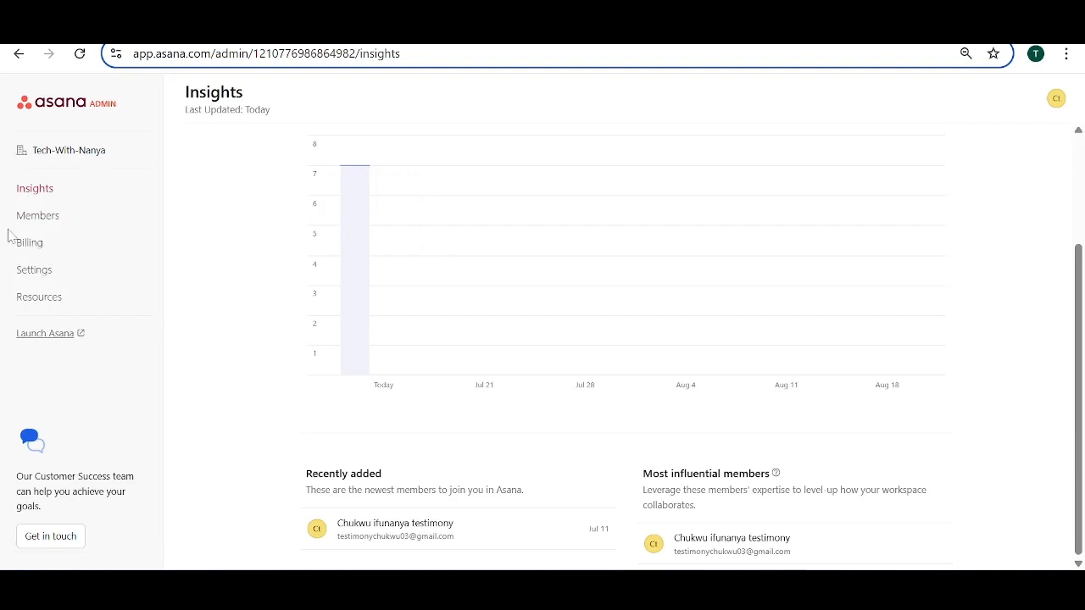
# Step: View the admin console's Settings page and the option for changing the workspace name
pyautogui.click(30, 275)
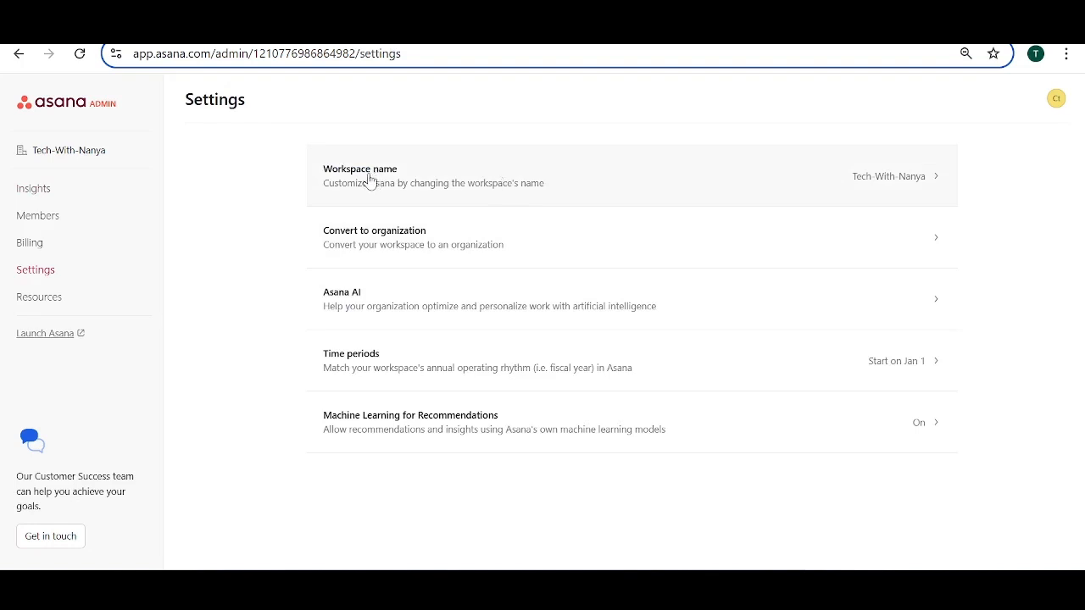
pyautogui.click(936, 181)
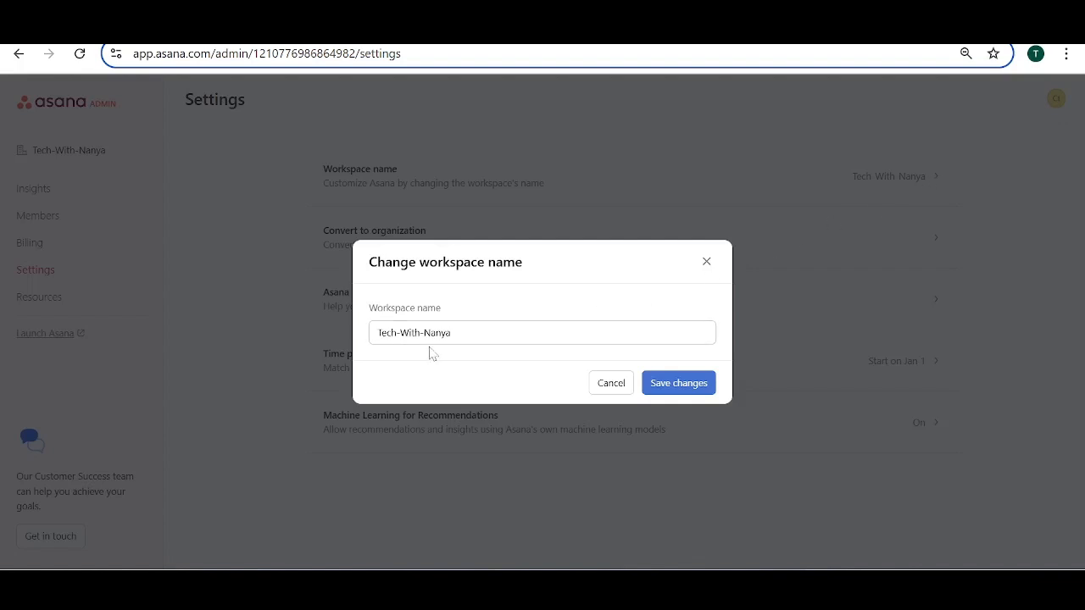
pyautogui.click(707, 261)
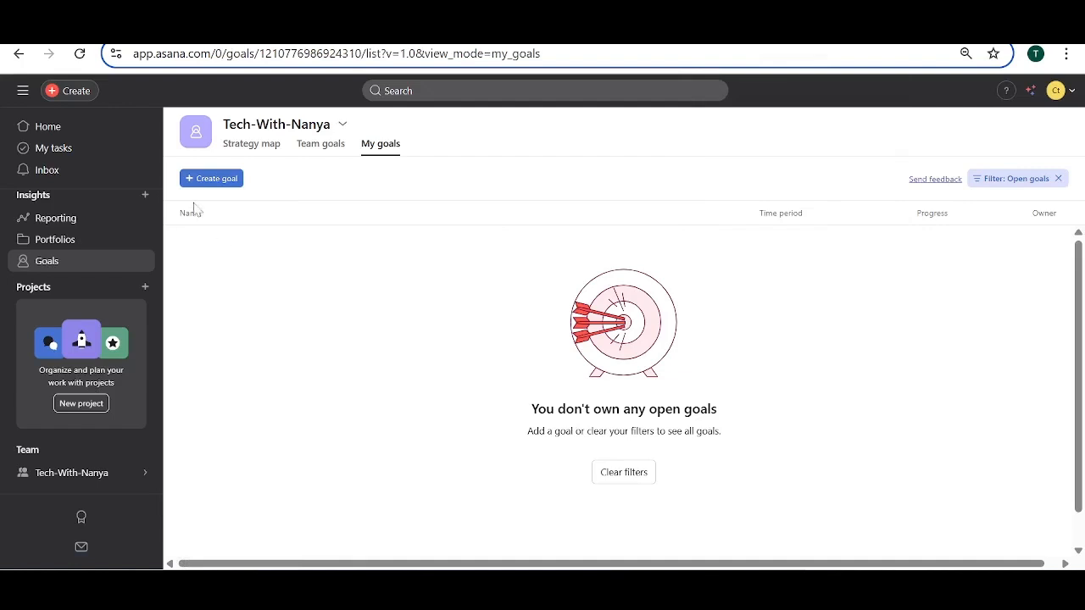
# Step: Open the account's profile page and examine its editable details and the available Role options
pyautogui.click(342, 124)
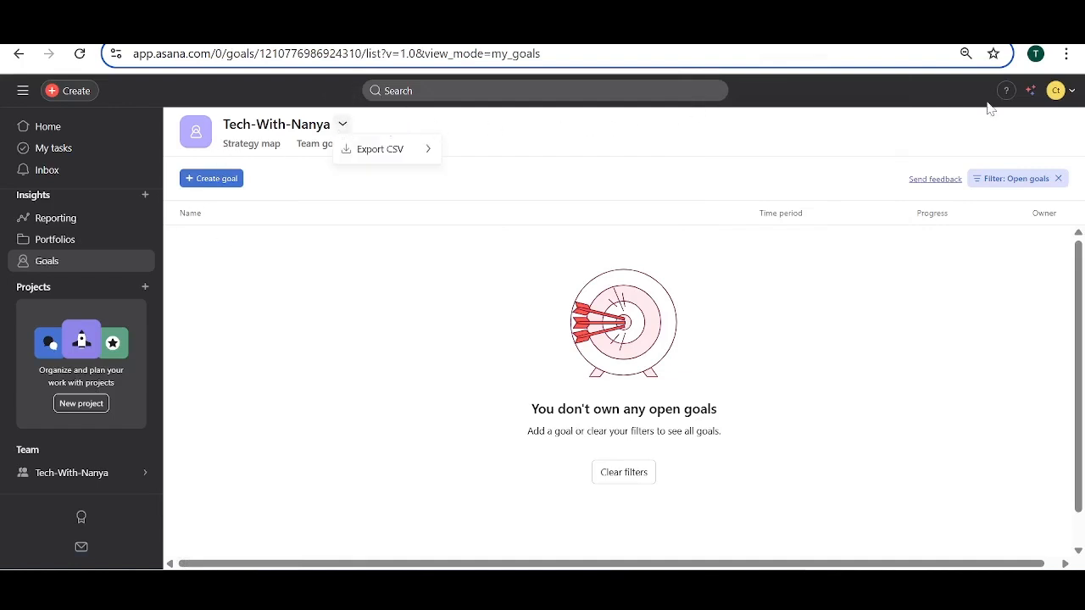
pyautogui.click(1056, 90)
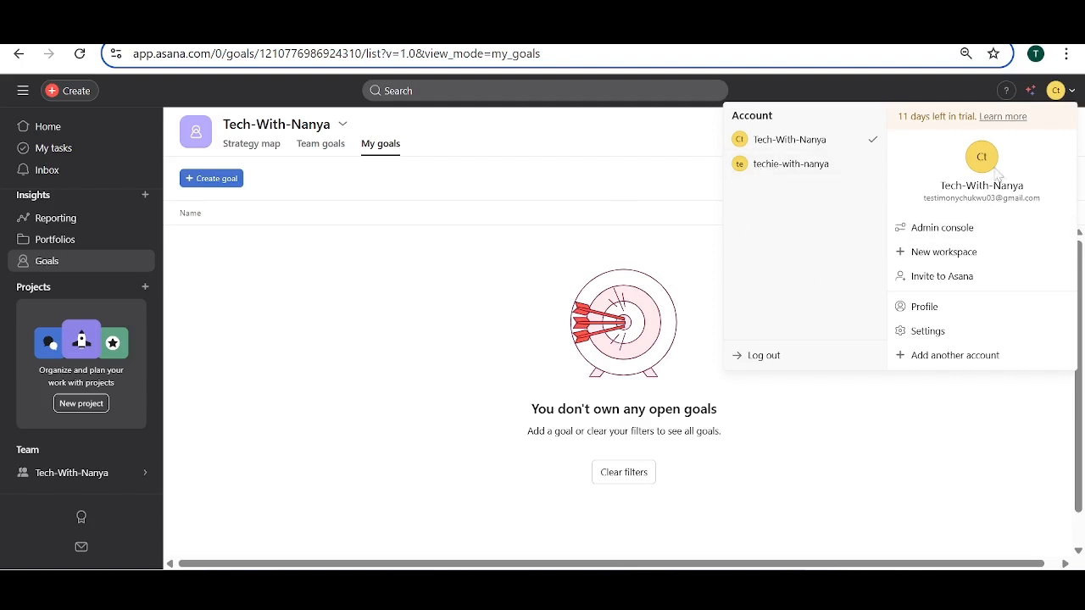
pyautogui.click(940, 310)
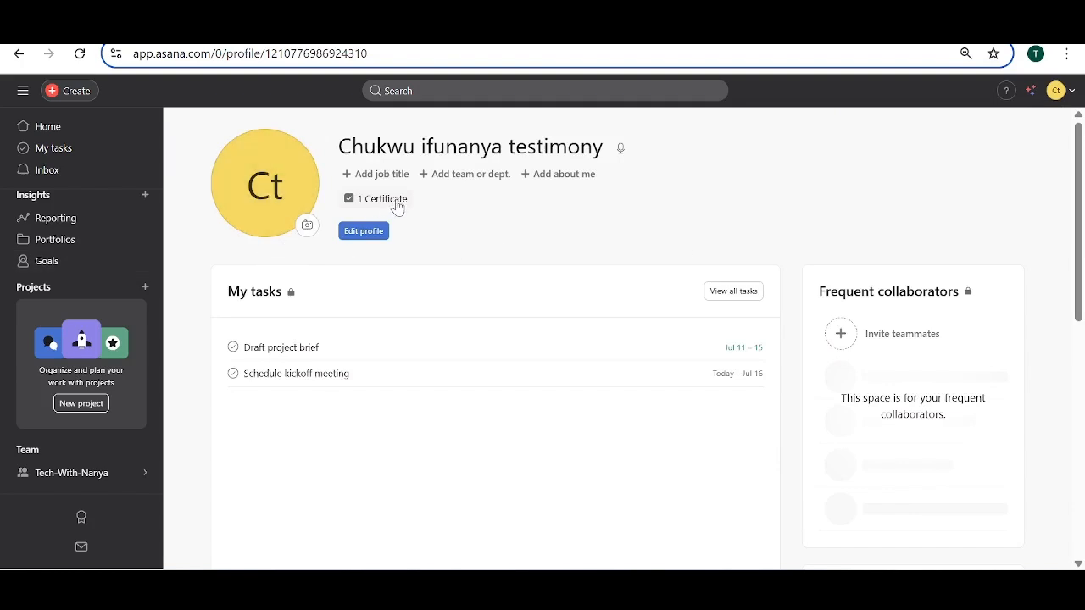
pyautogui.click(358, 234)
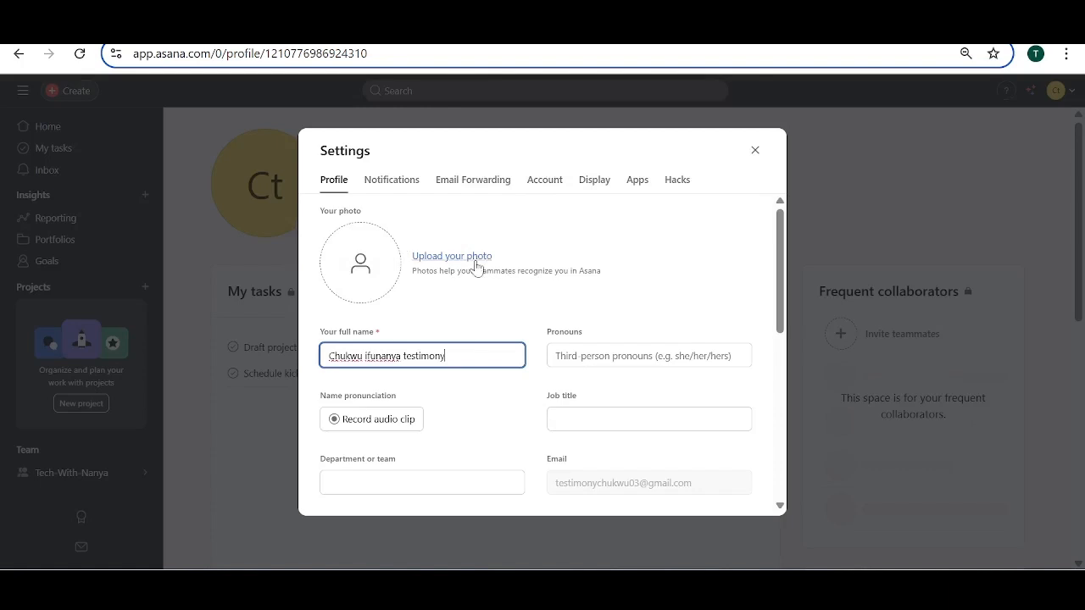
pyautogui.scroll(-1, 477, 271)
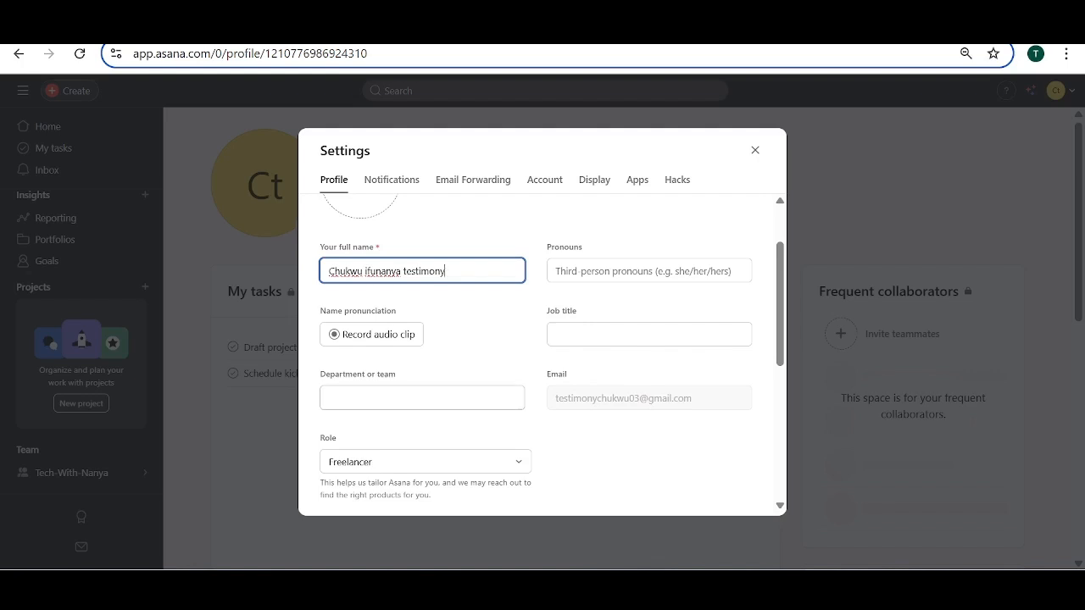
pyautogui.scroll(-3, 405, 408)
pyautogui.click(514, 291)
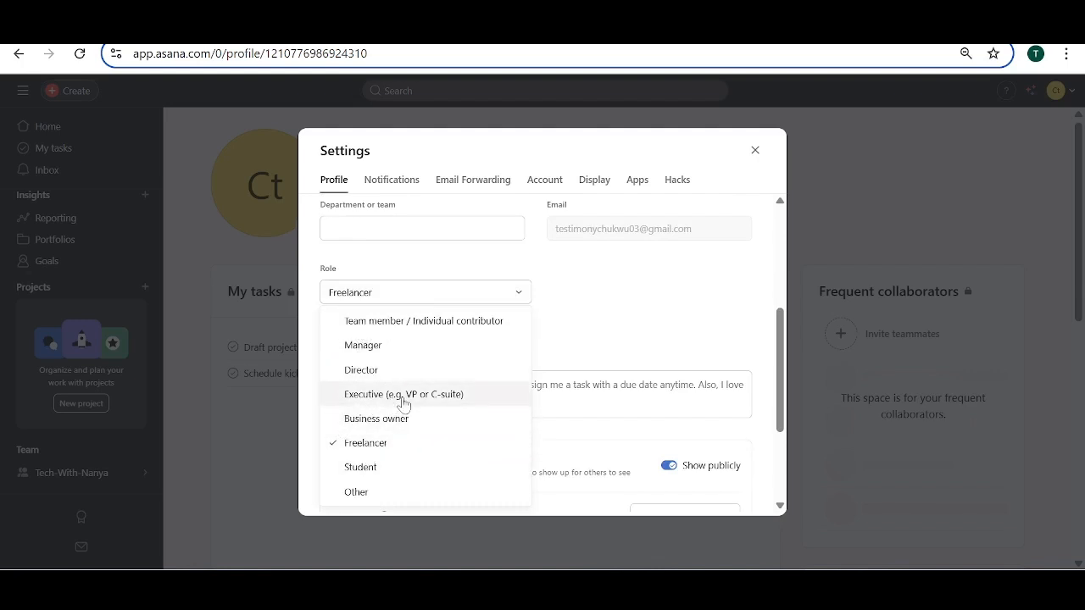
pyautogui.click(276, 495)
pyautogui.click(275, 495)
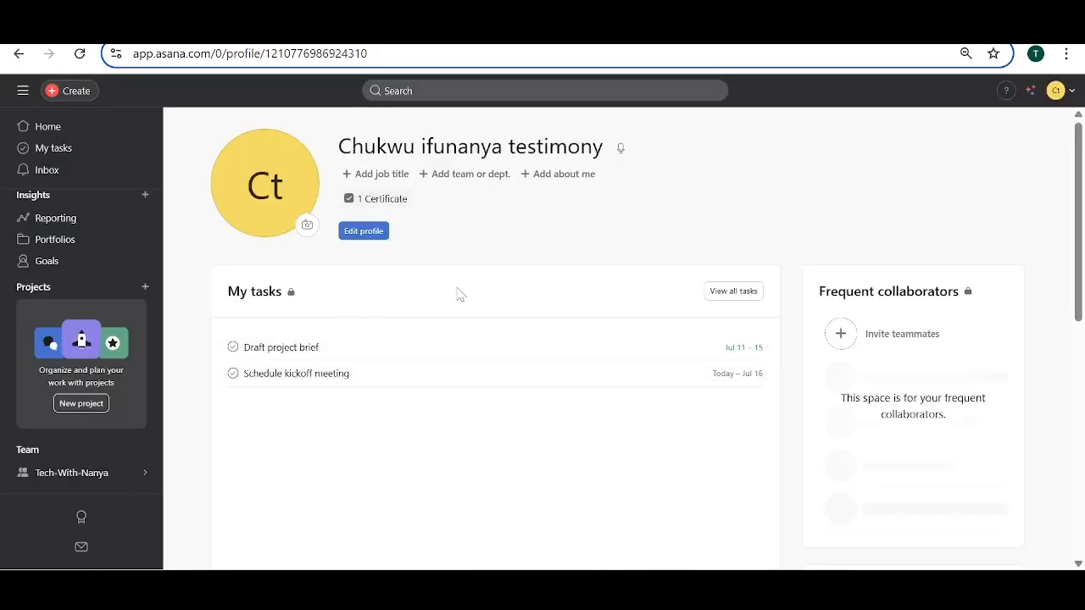
# Step: View the remaining profile settings, including About me, certification visibility and the out-of-office option
pyautogui.click(366, 234)
pyautogui.scroll(-4, 363, 438)
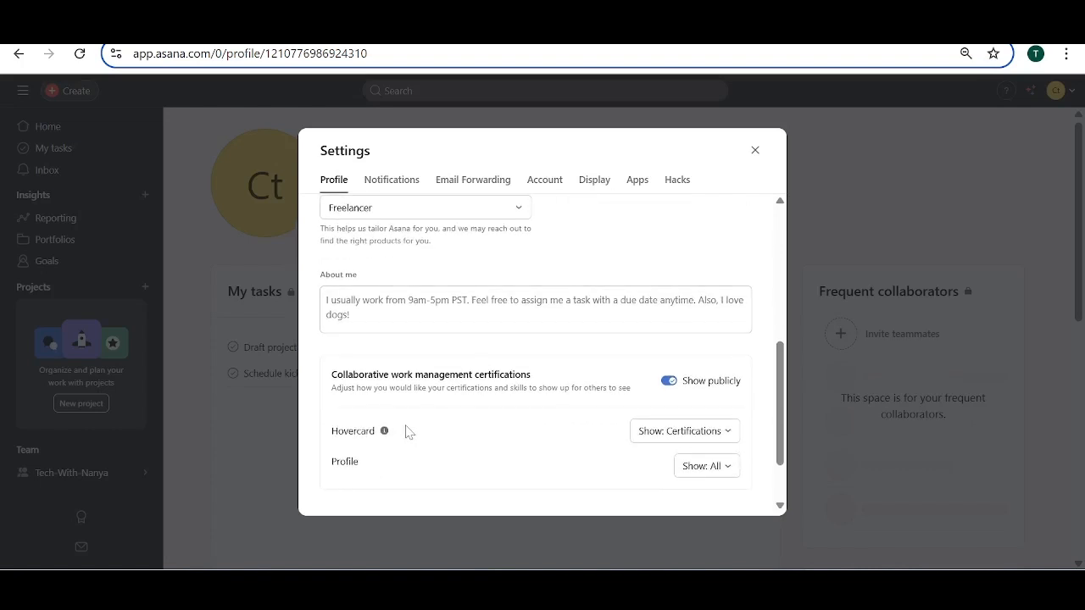
pyautogui.scroll(-1, 488, 428)
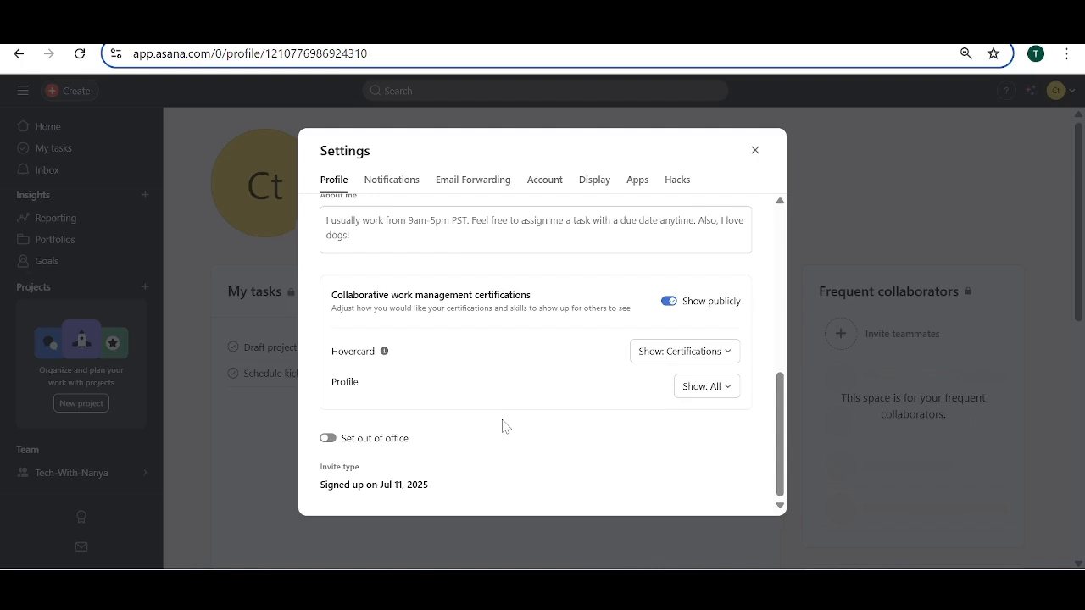
pyautogui.scroll(5, 504, 424)
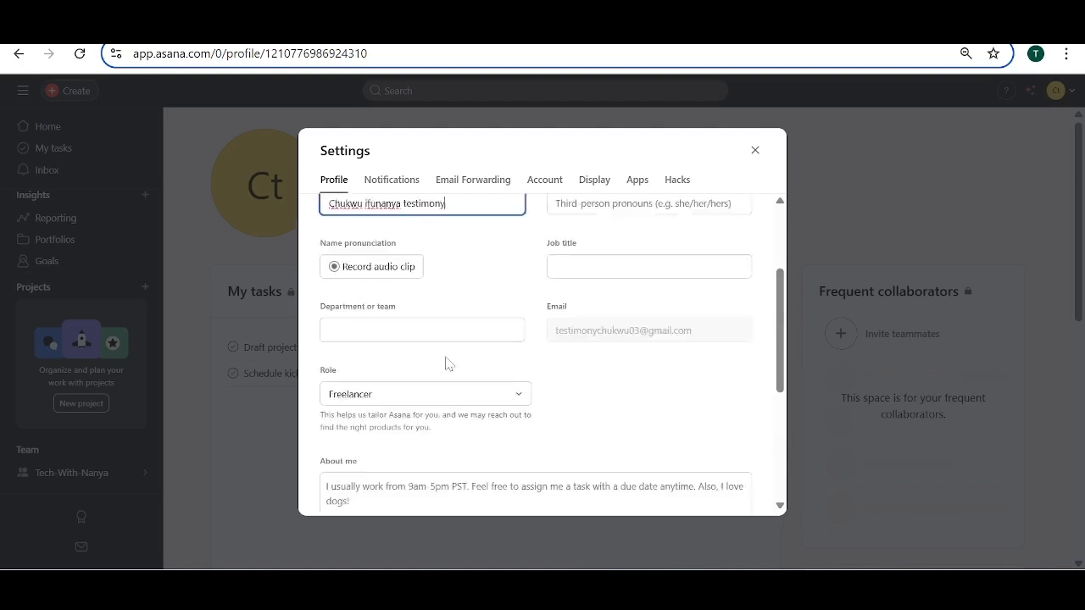
# Step: View the Notifications and Email Forwarding settings
pyautogui.click(386, 182)
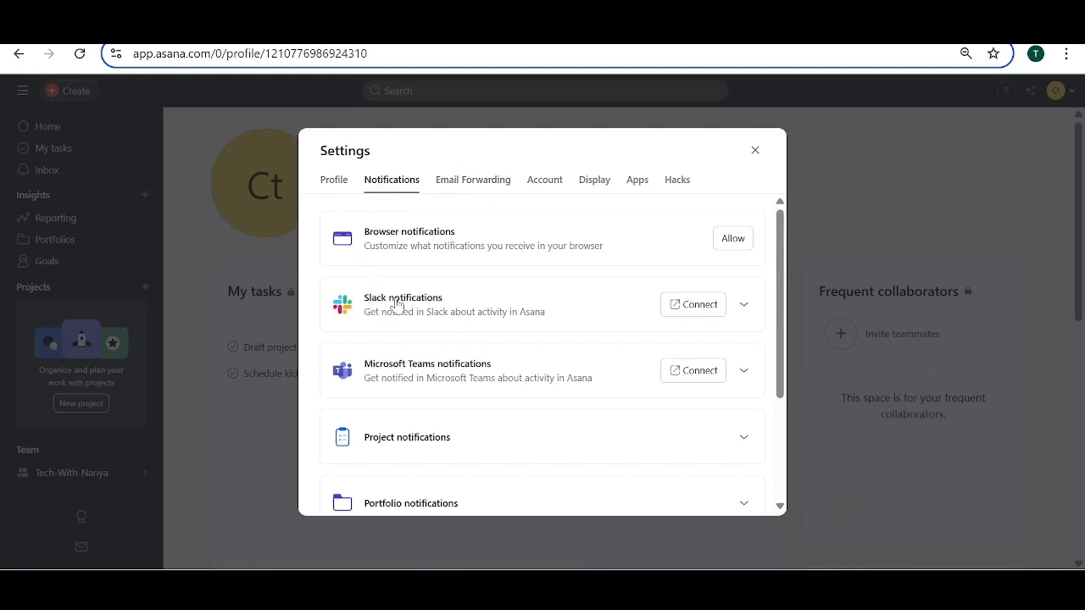
pyautogui.scroll(-2, 396, 303)
pyautogui.scroll(3, 396, 288)
pyautogui.click(475, 180)
# Step: Look through the Account settings, from workspaces and emails to security, deactivation and deletion
pyautogui.click(543, 181)
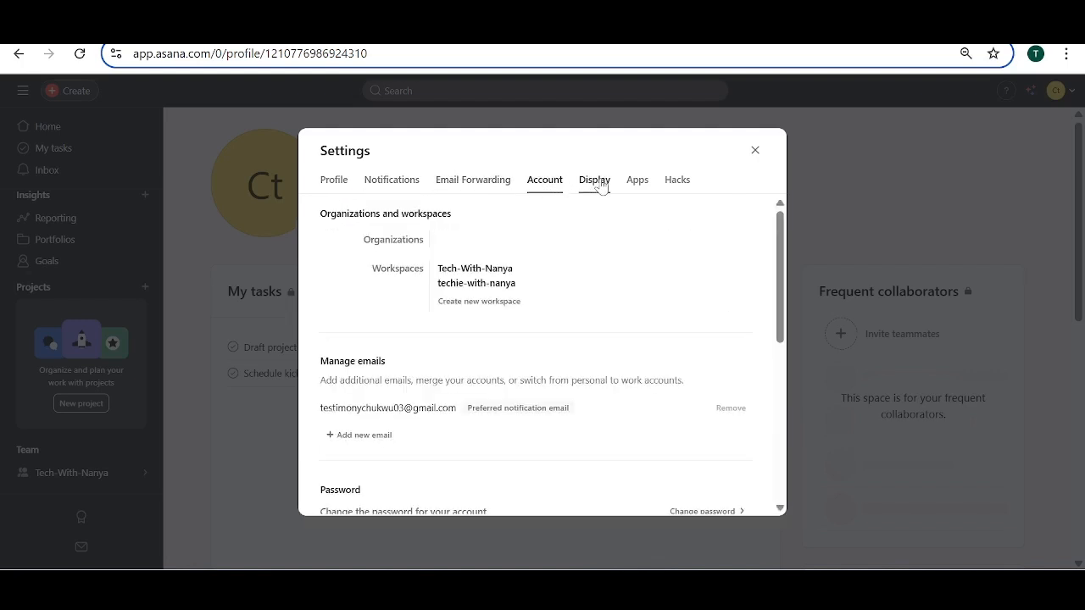
pyautogui.click(596, 181)
pyautogui.click(543, 182)
pyautogui.scroll(-5, 466, 262)
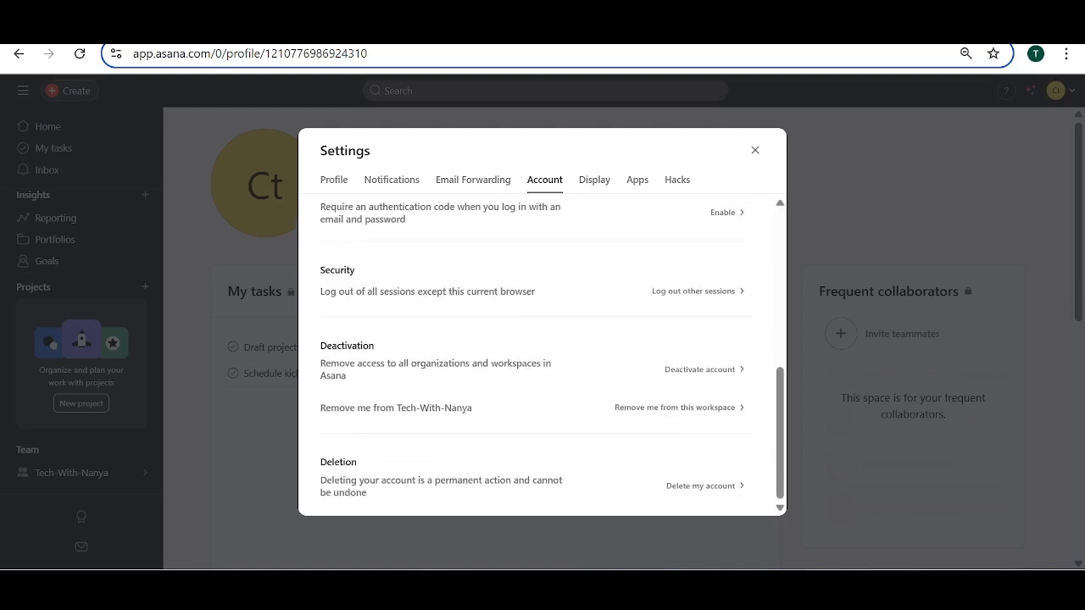
pyautogui.scroll(5, 466, 261)
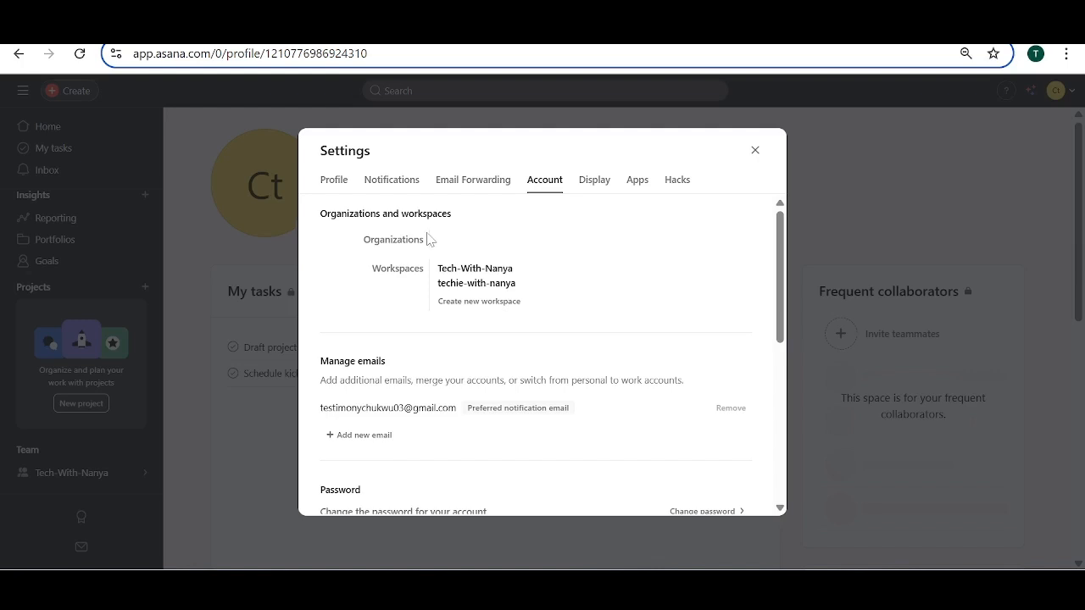
# Step: View the Display, Apps and Hacks settings and close the Settings dialog
pyautogui.click(594, 190)
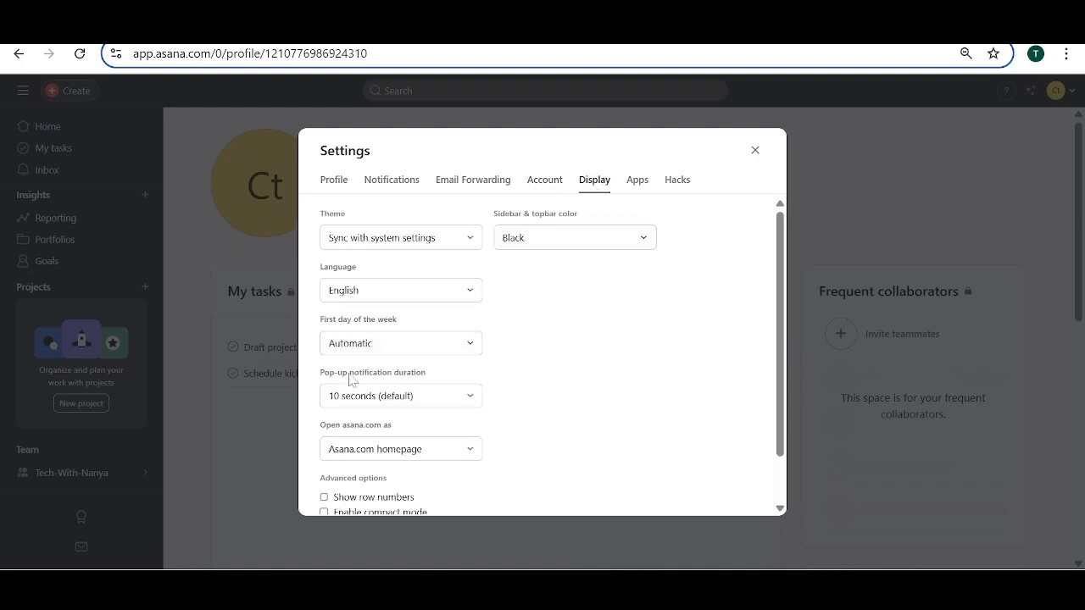
pyautogui.scroll(-1, 359, 383)
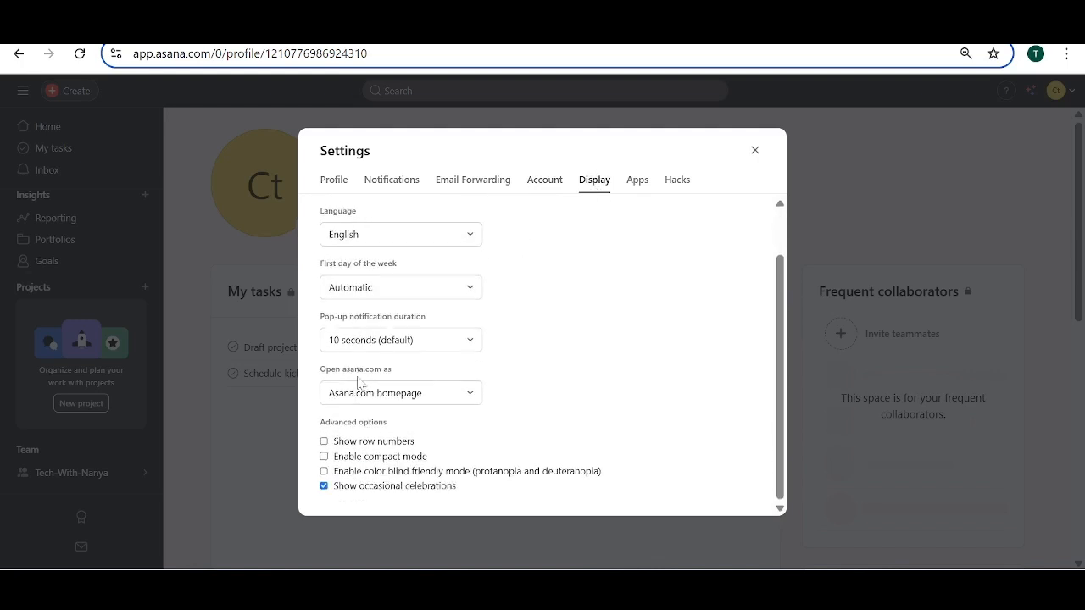
pyautogui.scroll(1, 360, 382)
pyautogui.click(636, 181)
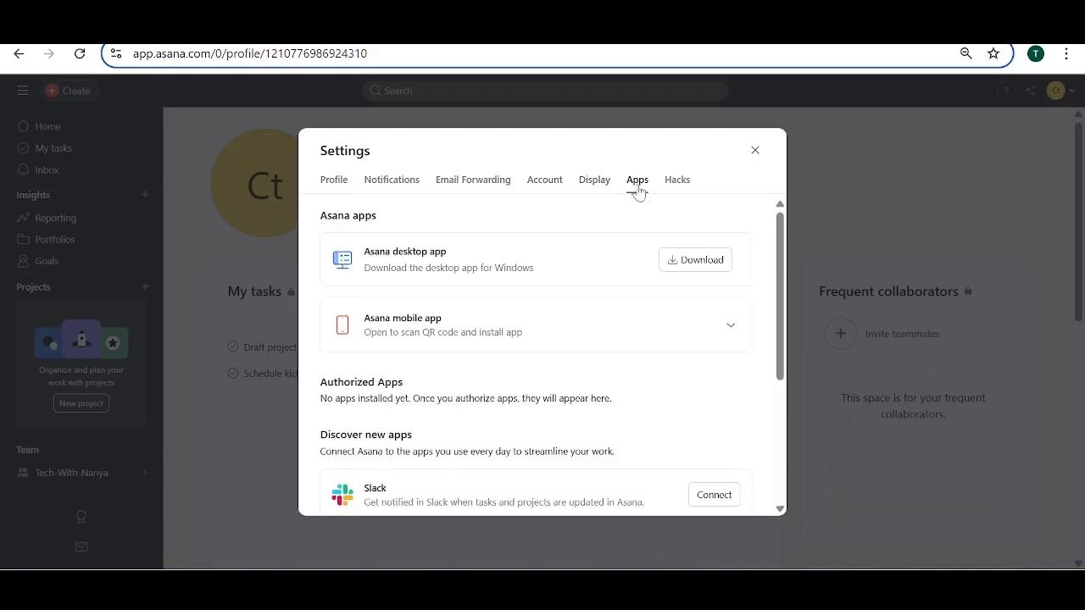
pyautogui.scroll(-4, 392, 397)
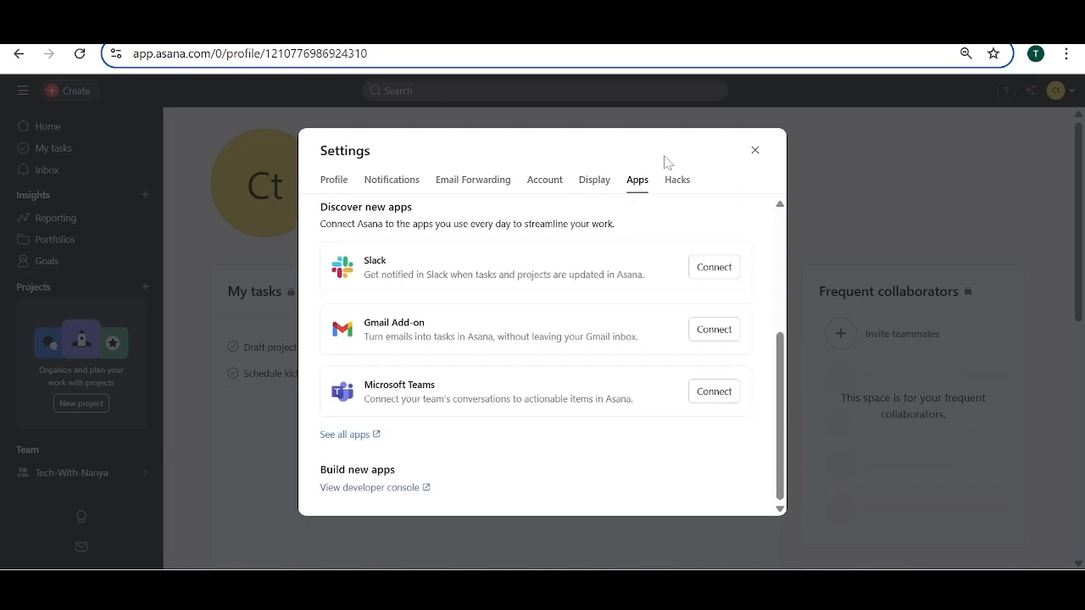
pyautogui.click(677, 180)
pyautogui.click(755, 150)
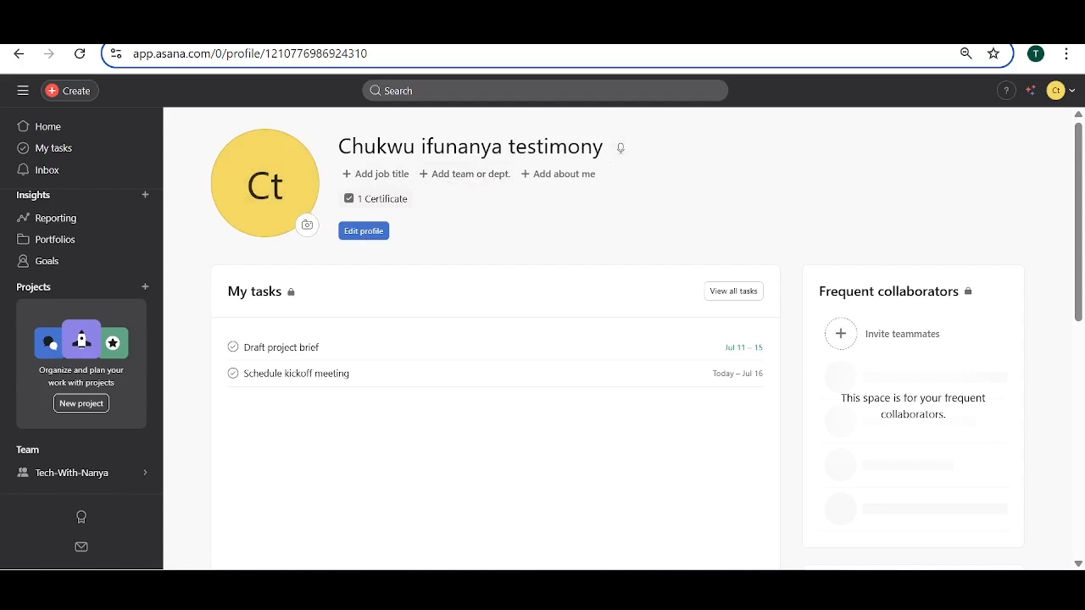
# Step: Record a name pronunciation clip of about 4 seconds for the profile and play it back
pyautogui.click(621, 151)
pyautogui.click(373, 419)
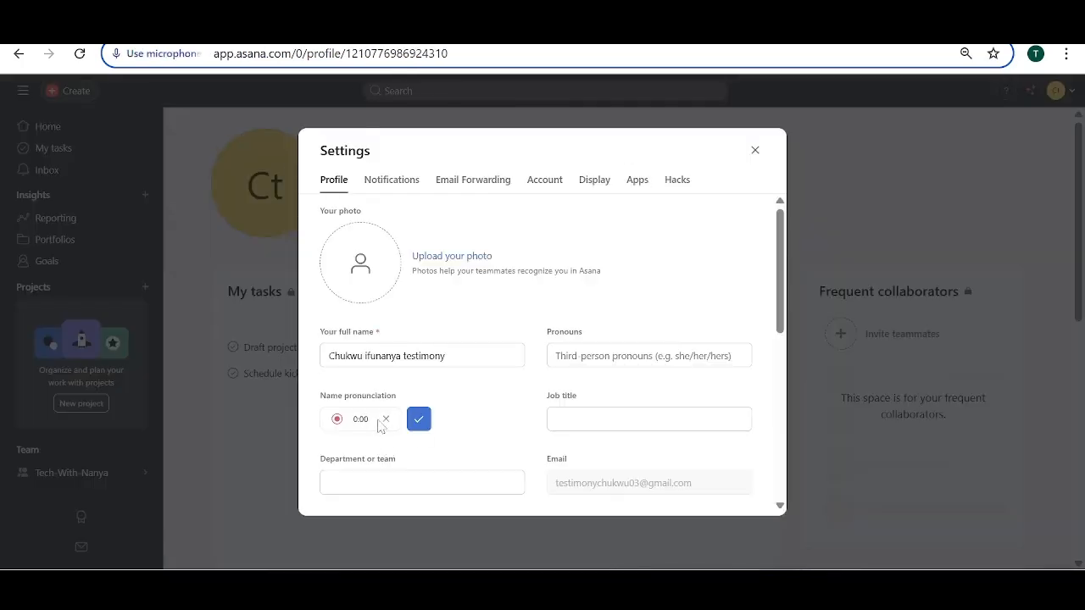
pyautogui.click(205, 168)
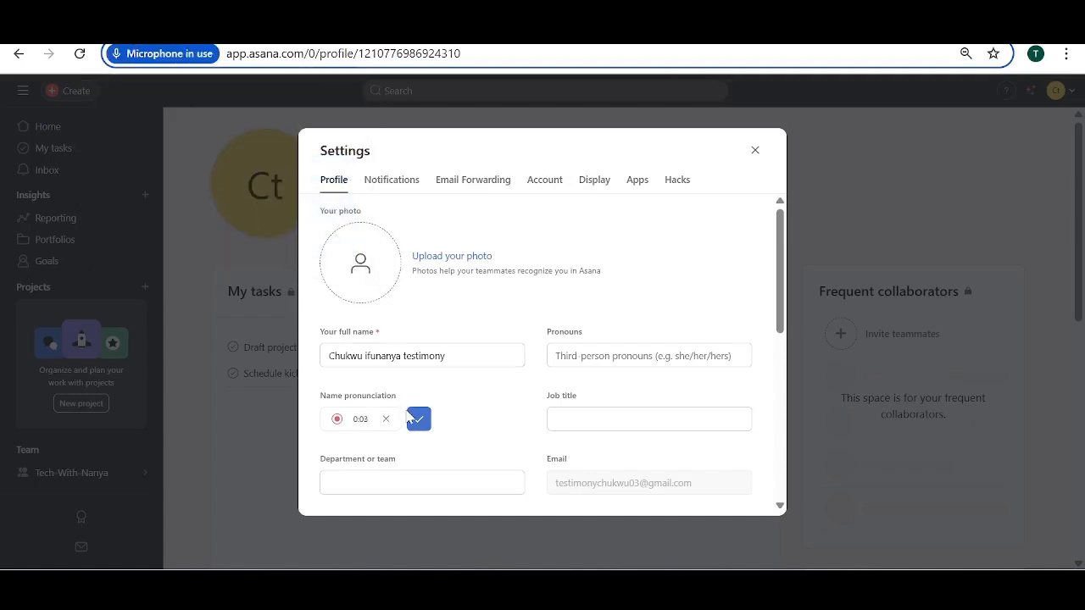
pyautogui.click(418, 418)
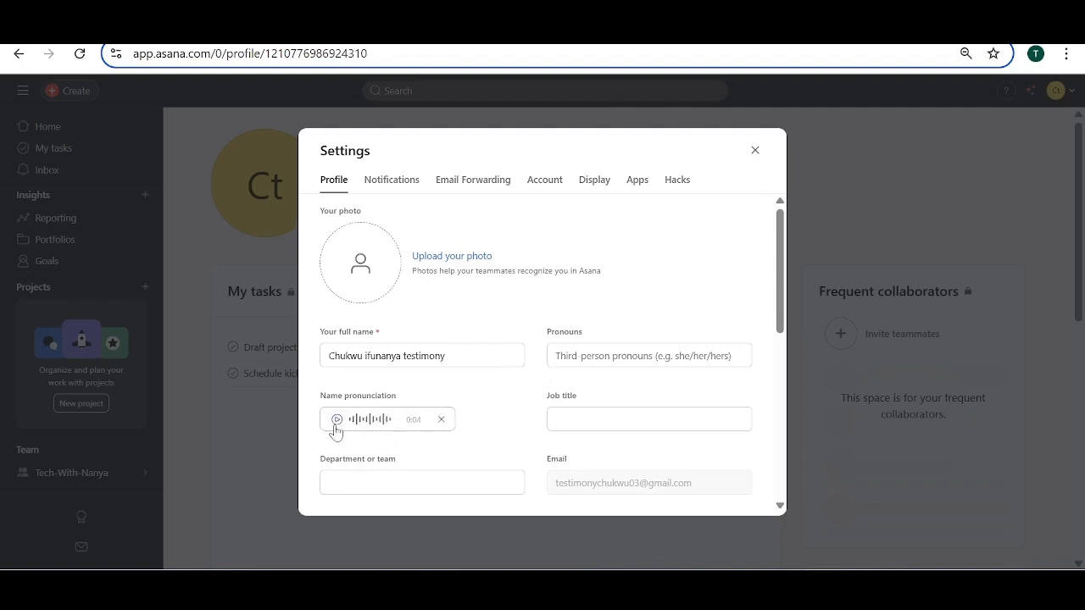
pyautogui.click(337, 421)
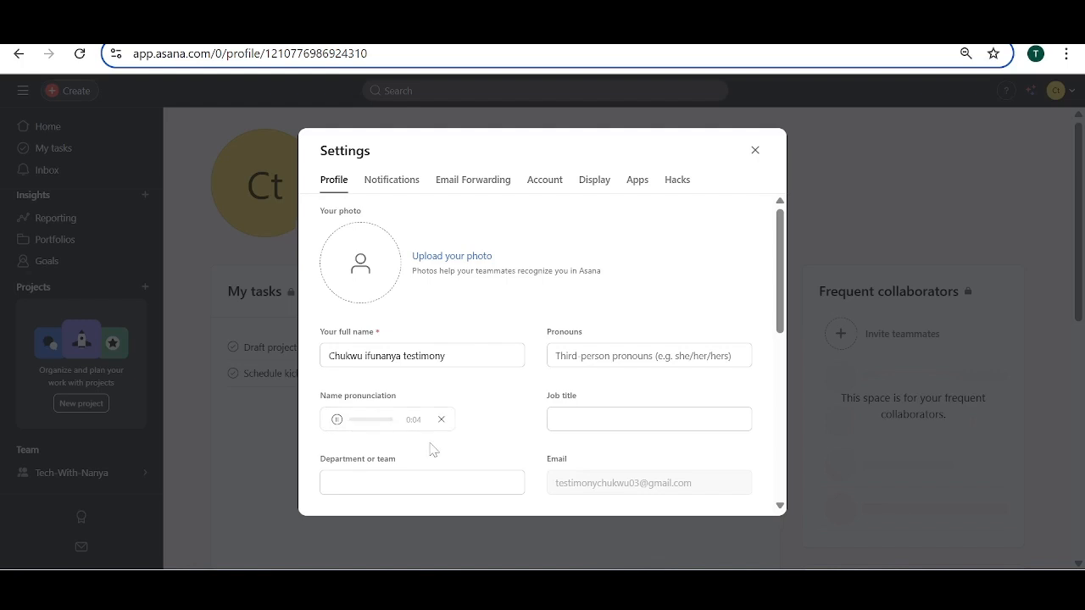
pyautogui.click(283, 458)
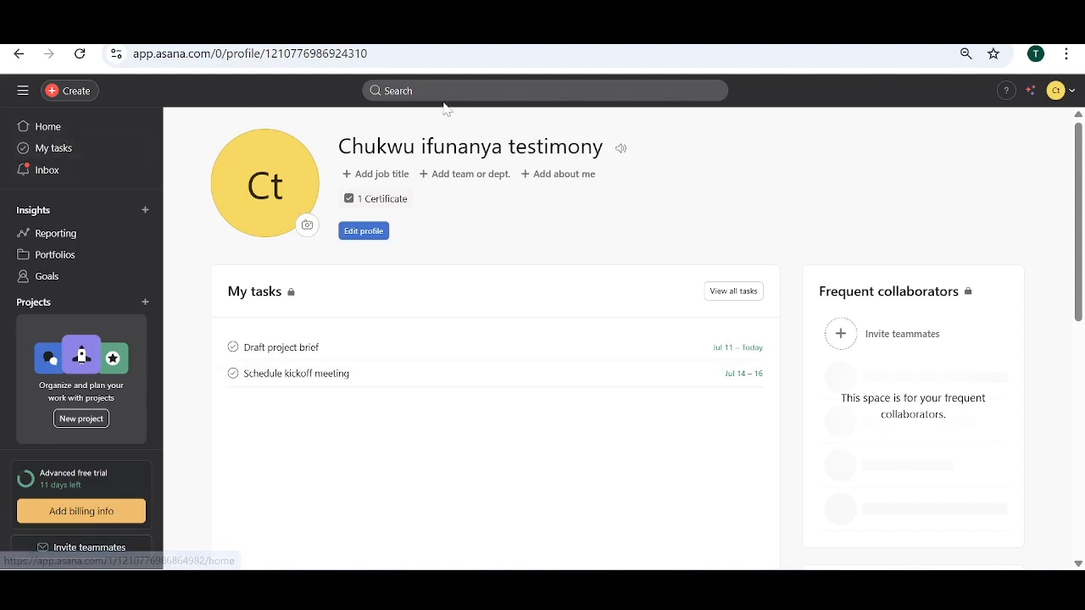
# Step: View the account and help options, and revisit the My tasks and Inbox pages
pyautogui.click(1070, 92)
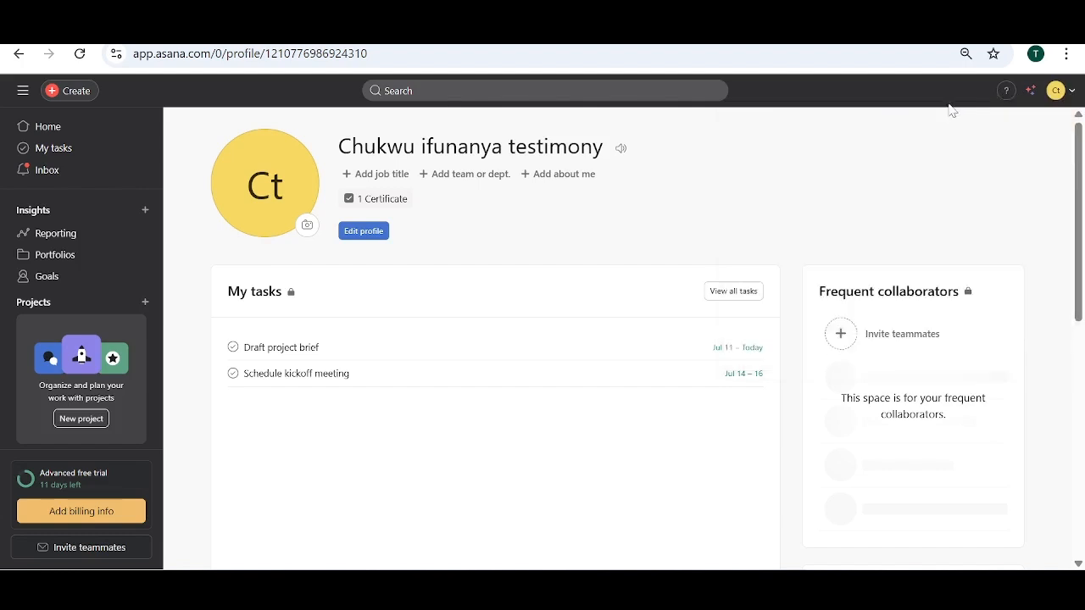
pyautogui.click(1006, 91)
pyautogui.click(837, 134)
pyautogui.click(44, 150)
pyautogui.click(48, 174)
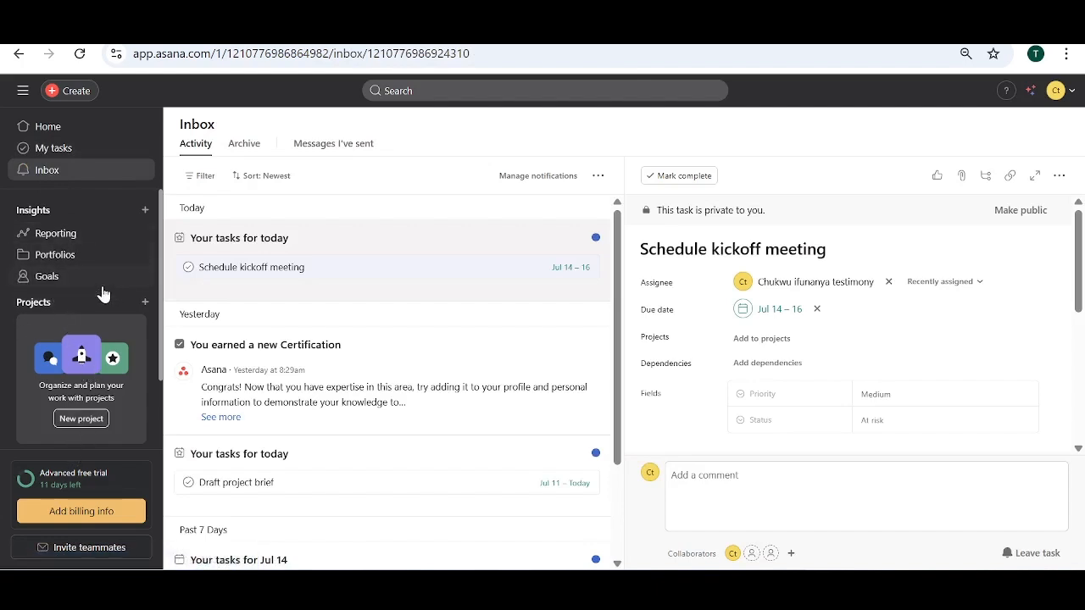
# Step: Start a new blank project and name it "tech tools"
pyautogui.click(144, 305)
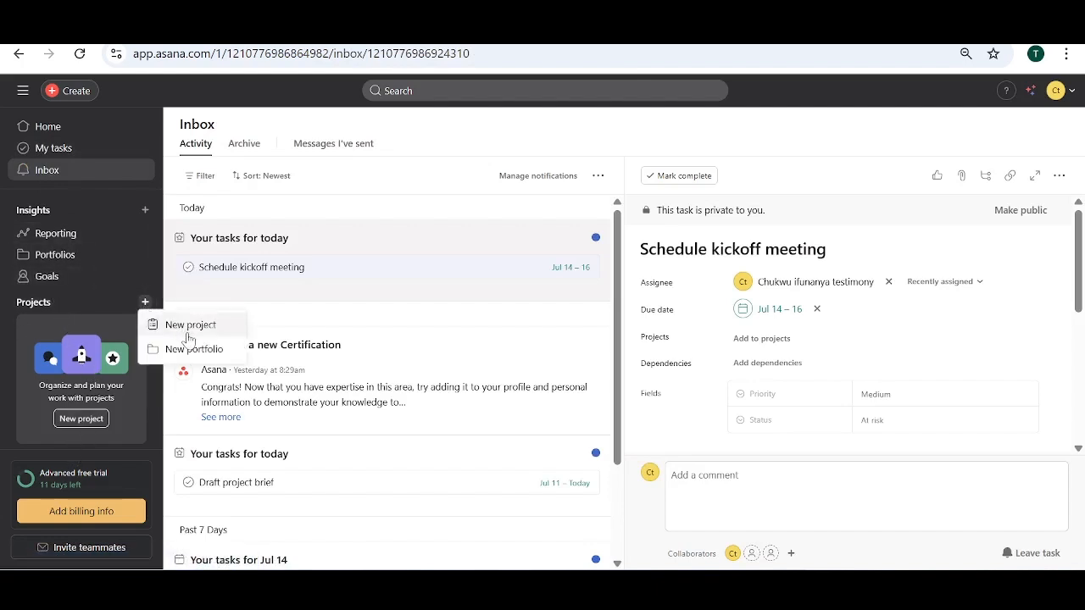
pyautogui.click(80, 91)
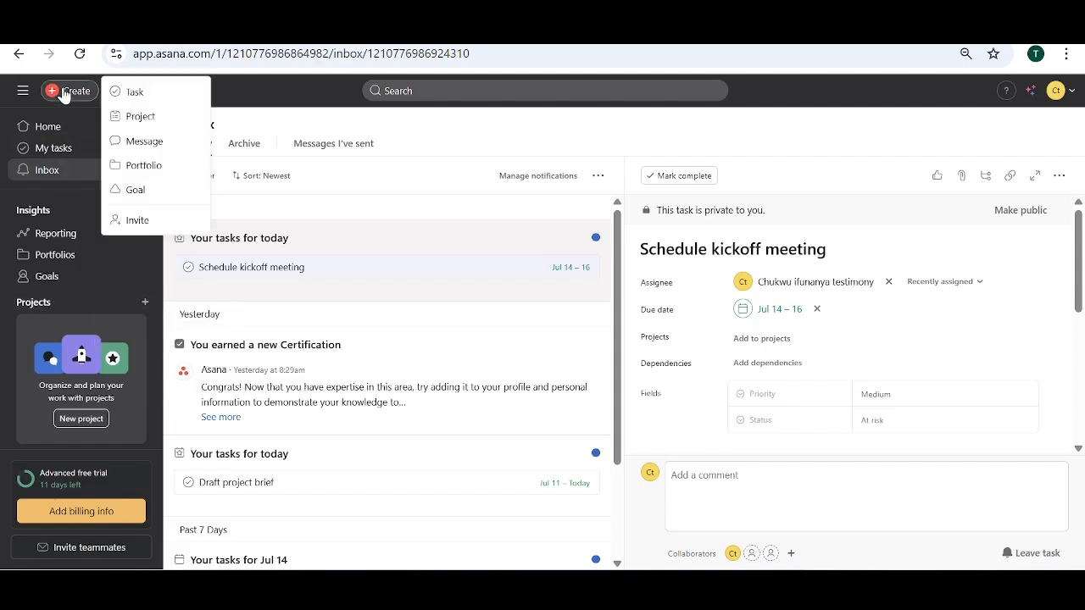
pyautogui.click(240, 99)
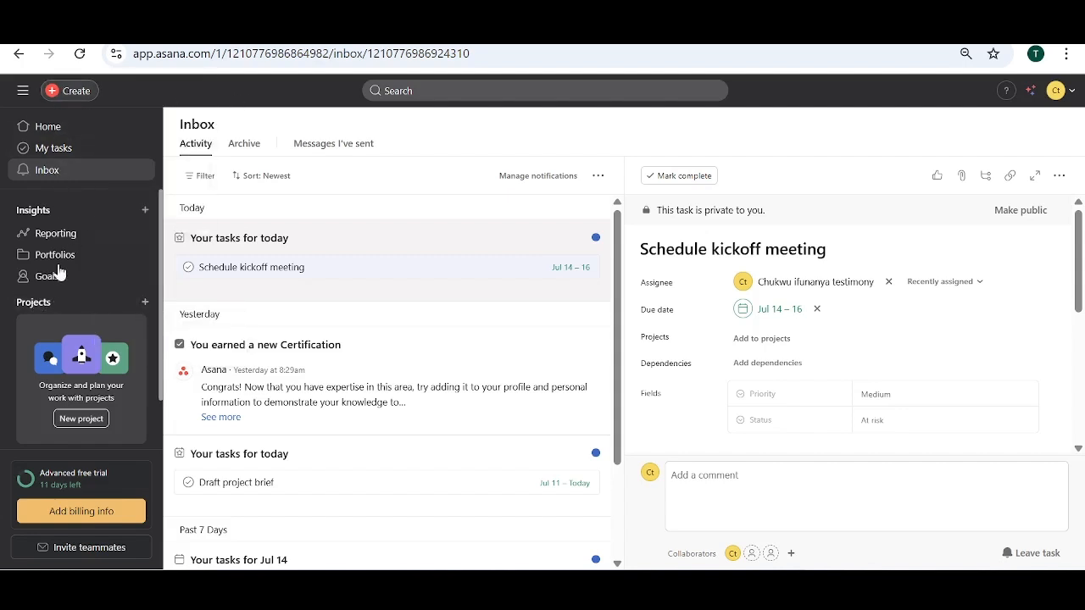
pyautogui.click(145, 302)
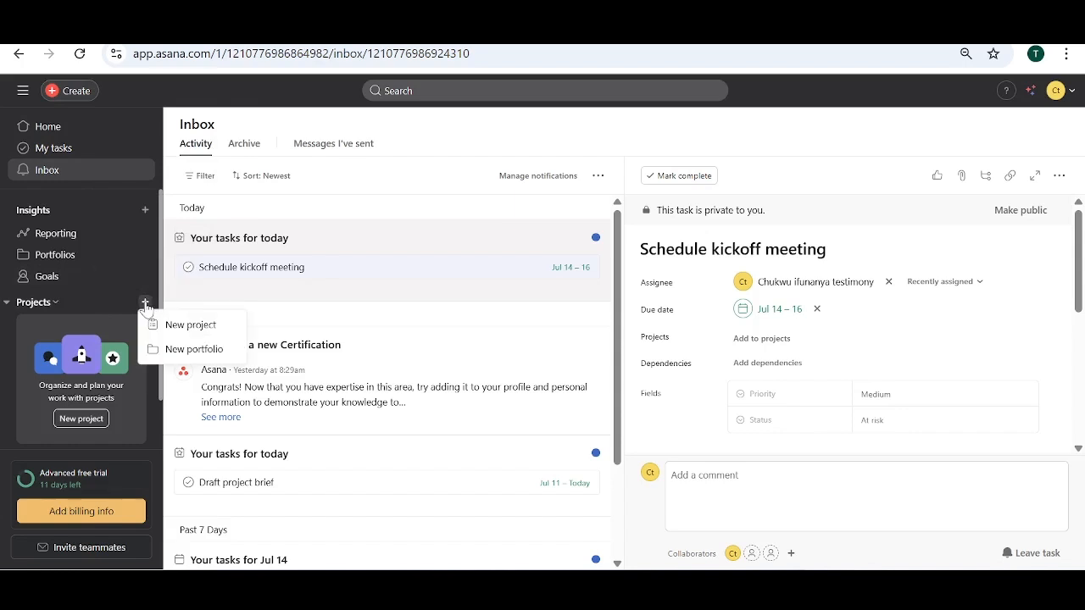
pyautogui.click(182, 328)
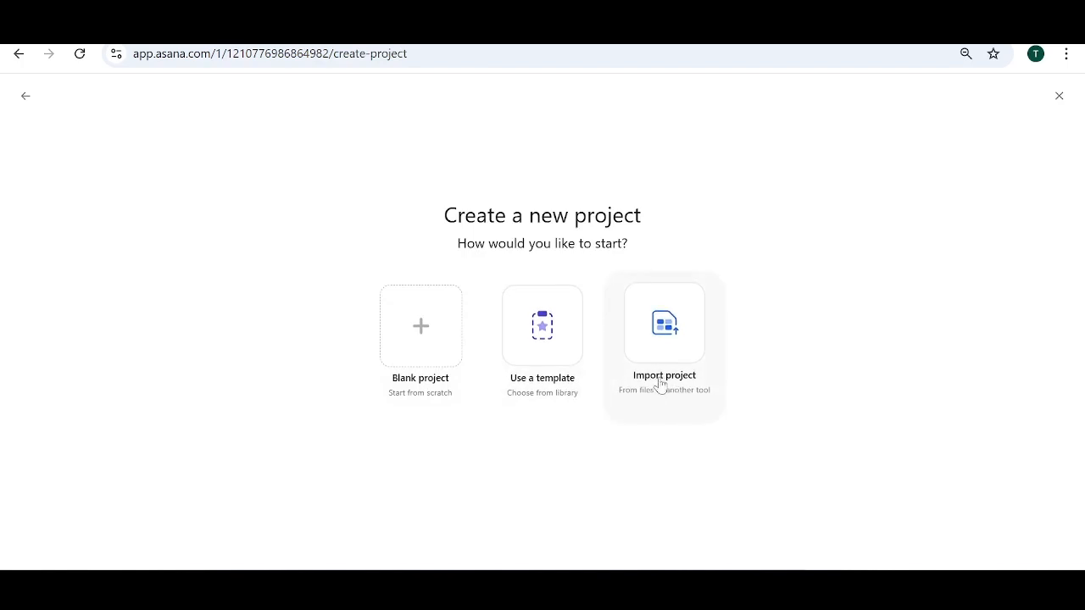
pyautogui.click(422, 347)
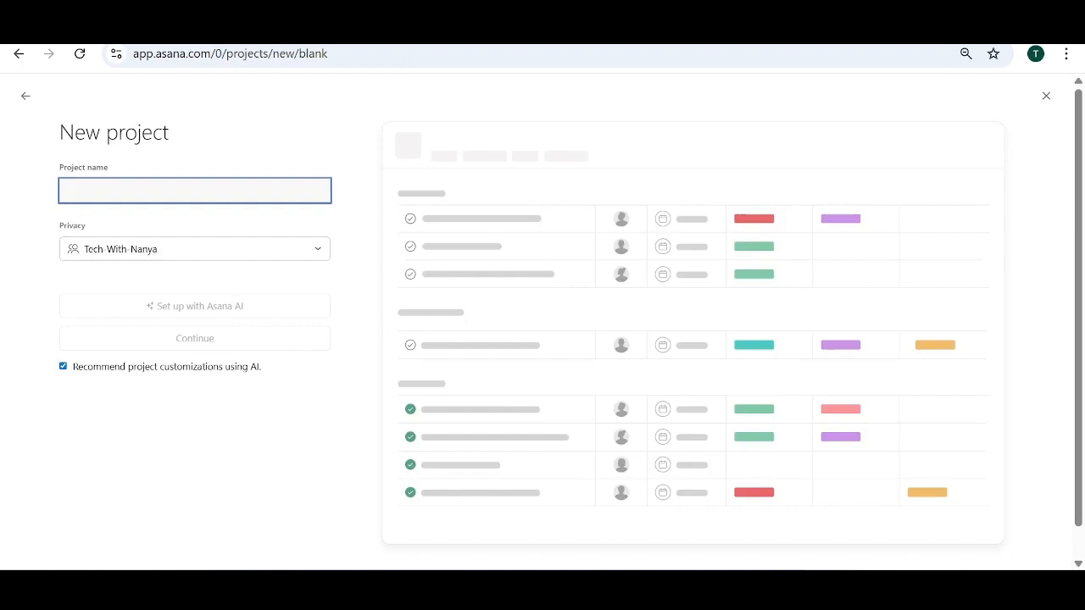
pyautogui.press('Return')
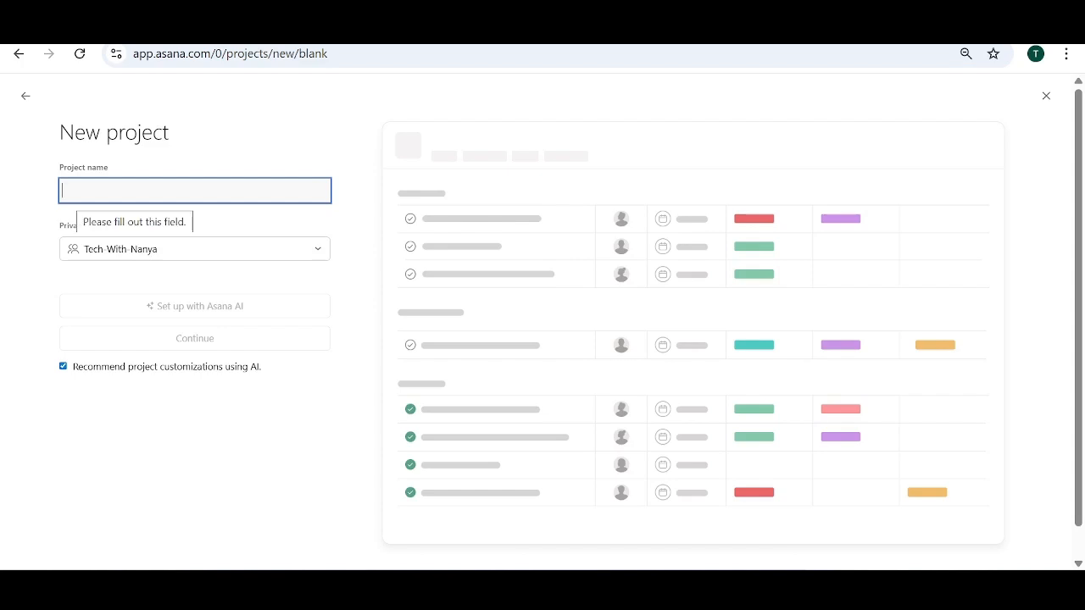
pyautogui.click(161, 201)
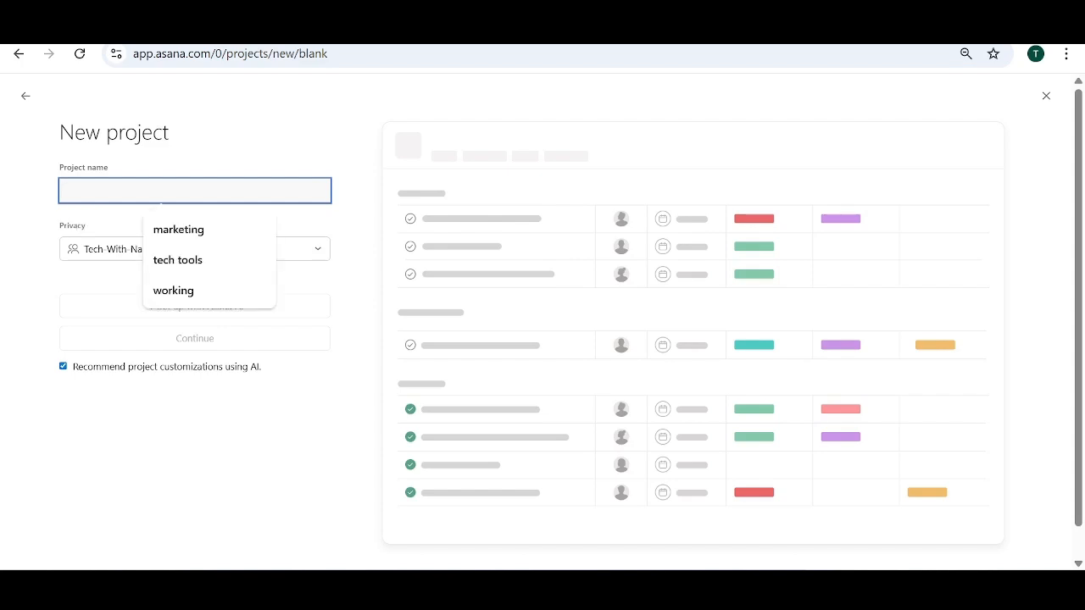
pyautogui.click(166, 263)
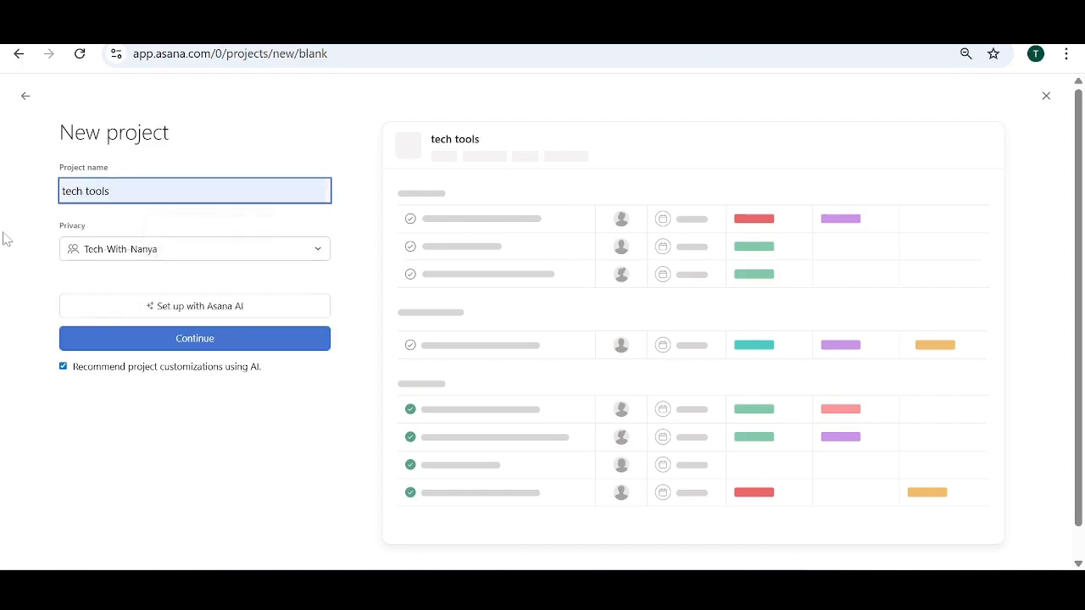
# Step: Review the privacy options, keep the project shared with the workspace, and create it with the recommended views
pyautogui.click(314, 252)
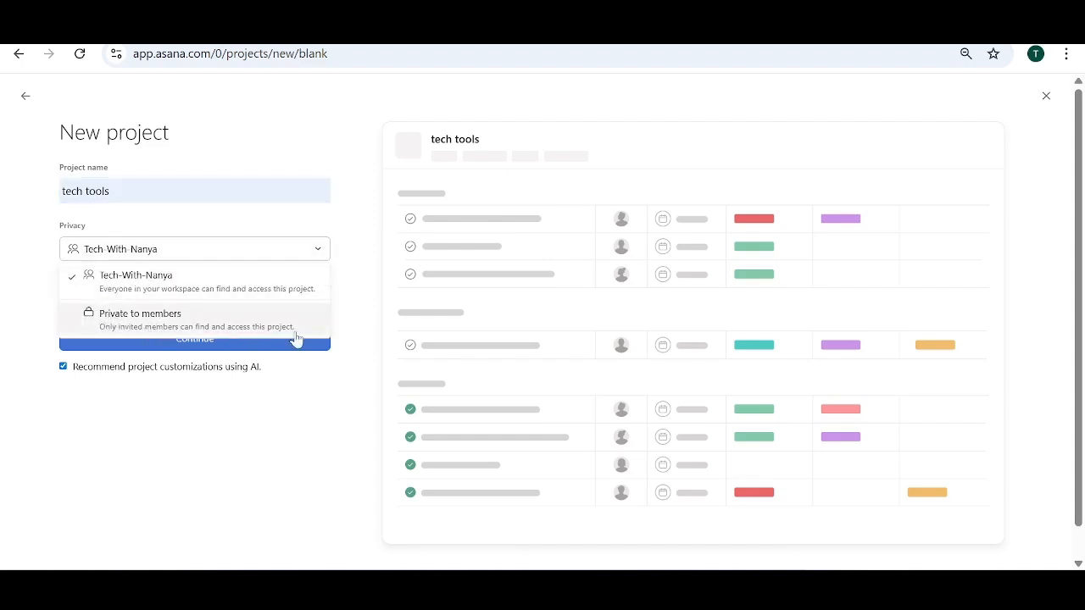
pyautogui.click(116, 437)
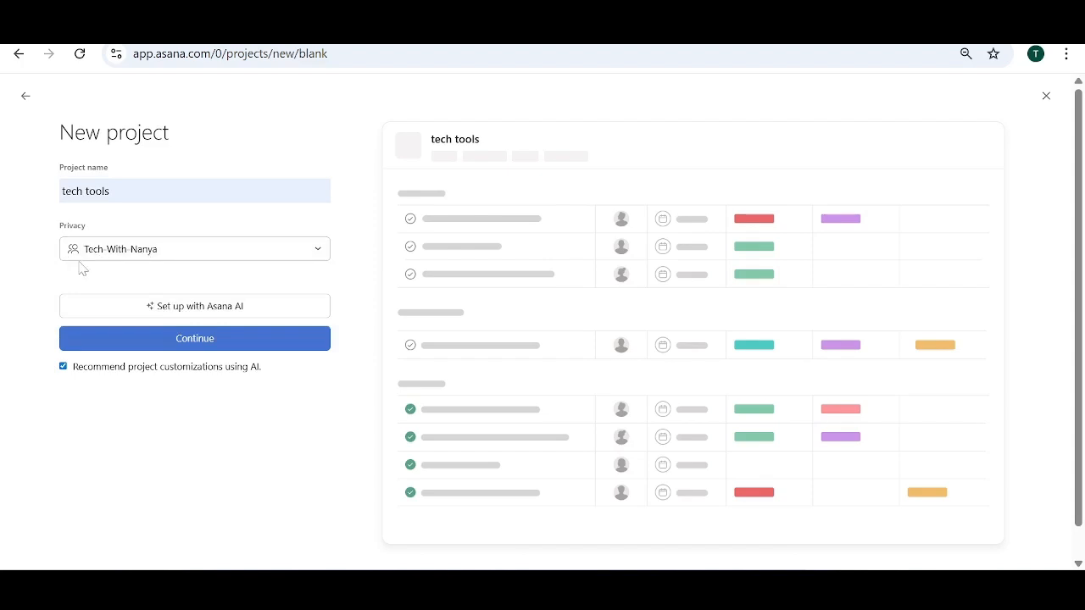
pyautogui.click(212, 344)
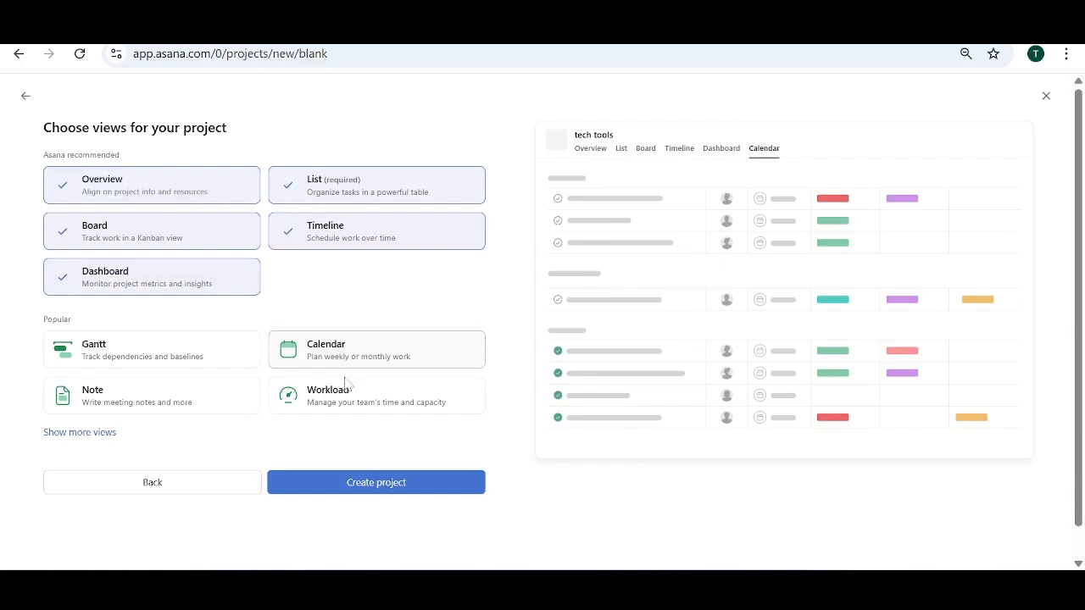
pyautogui.click(363, 485)
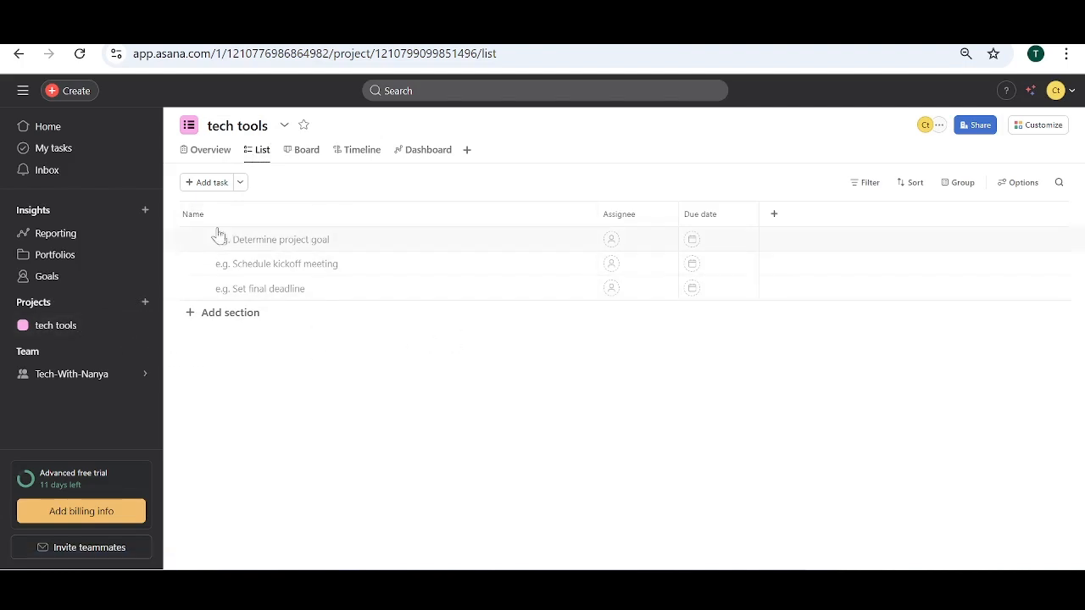
# Step: Look through the tech tools project's Overview, List, Board, Timeline and Dashboard views, and return to Board
pyautogui.click(195, 154)
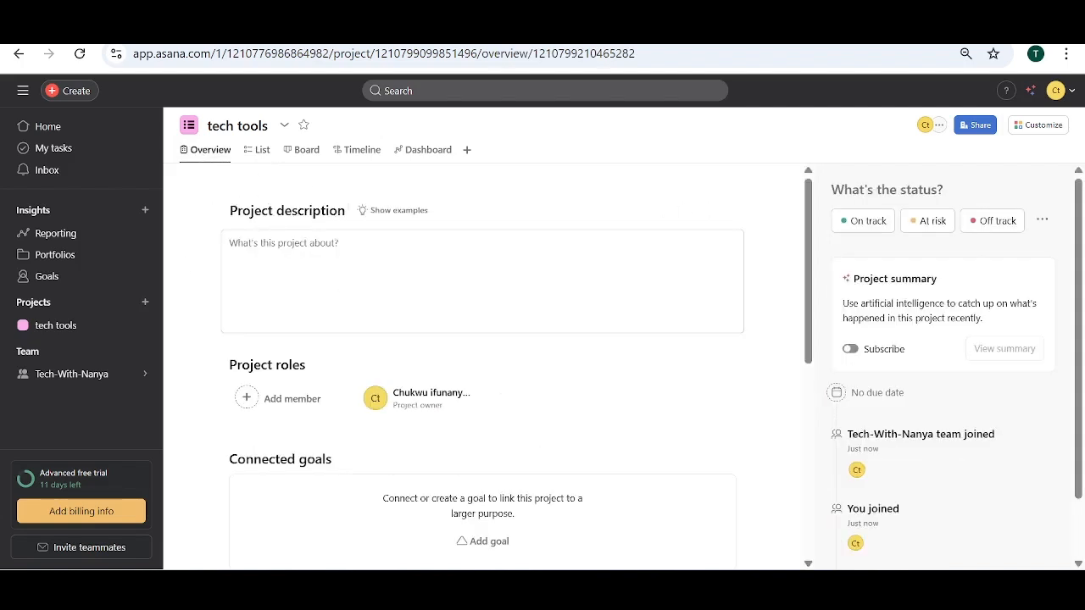
pyautogui.scroll(-5, 653, 378)
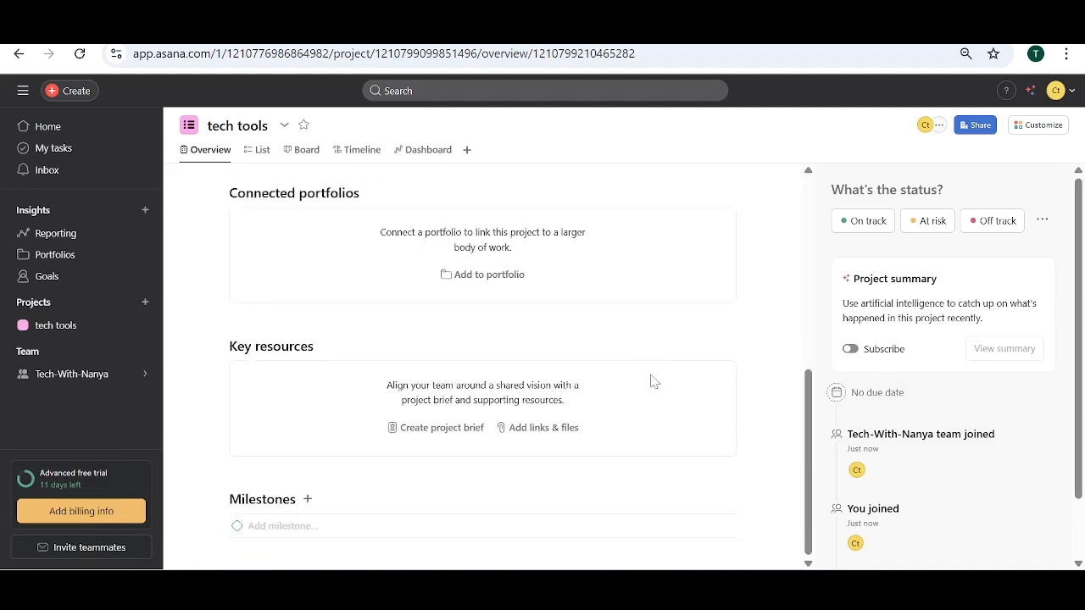
pyautogui.scroll(5, 653, 379)
pyautogui.scroll(-5, 653, 379)
pyautogui.click(254, 150)
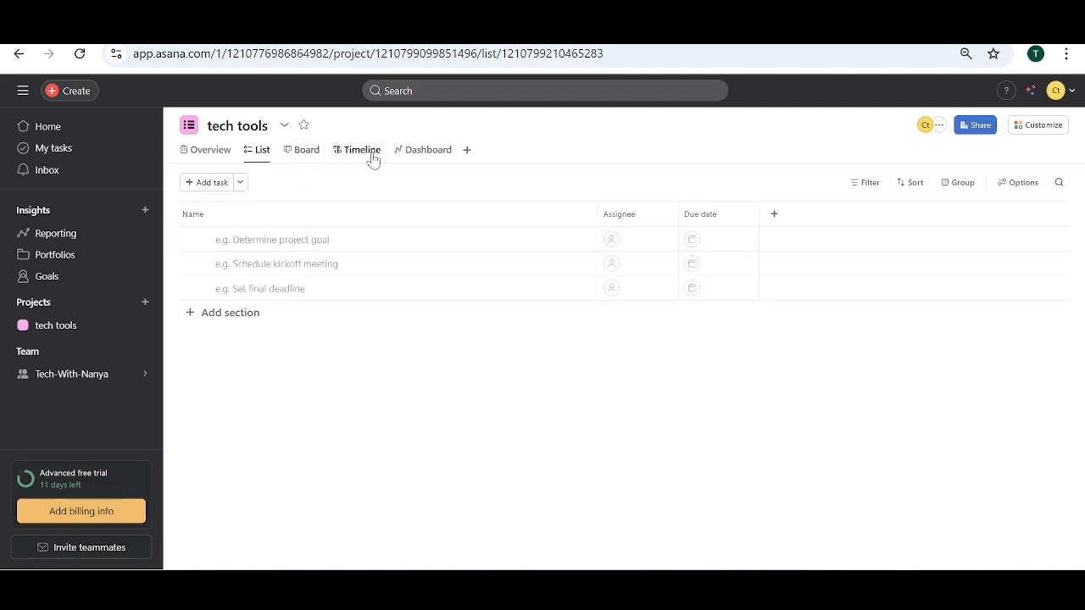
pyautogui.click(304, 157)
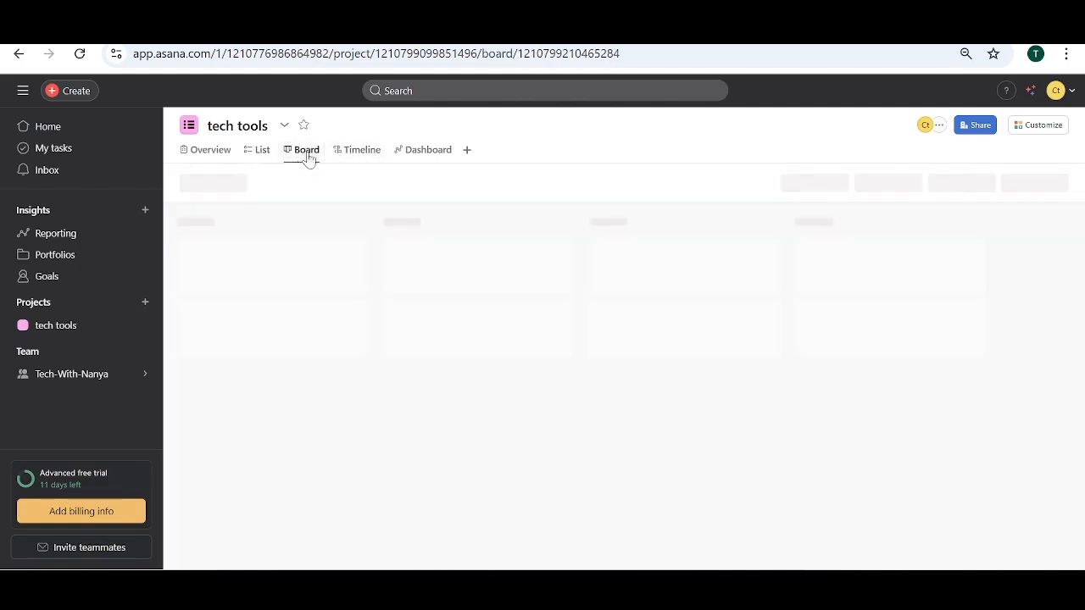
pyautogui.click(370, 157)
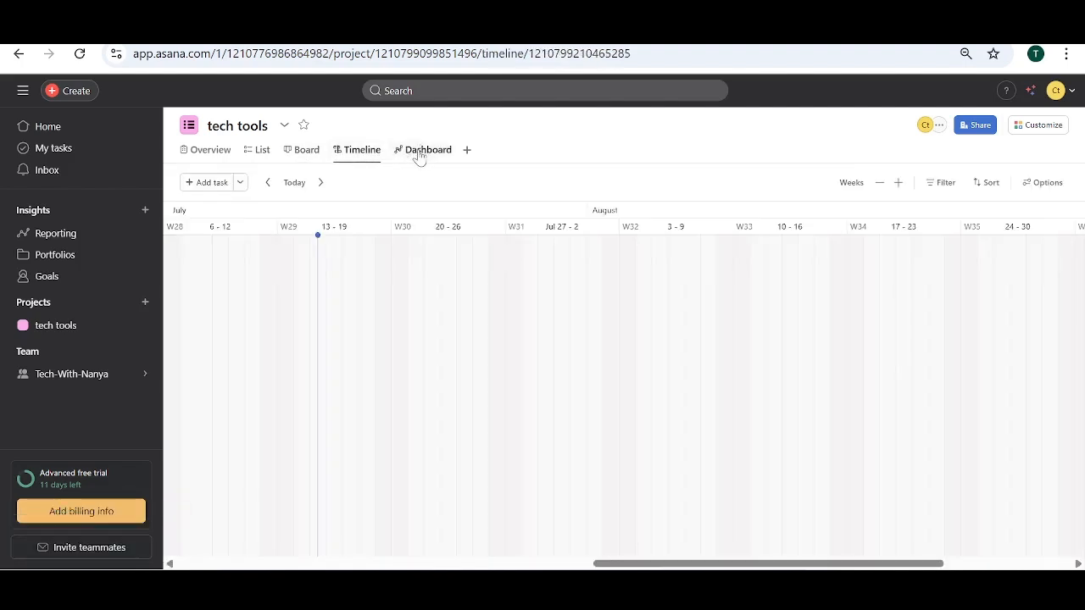
pyautogui.click(419, 153)
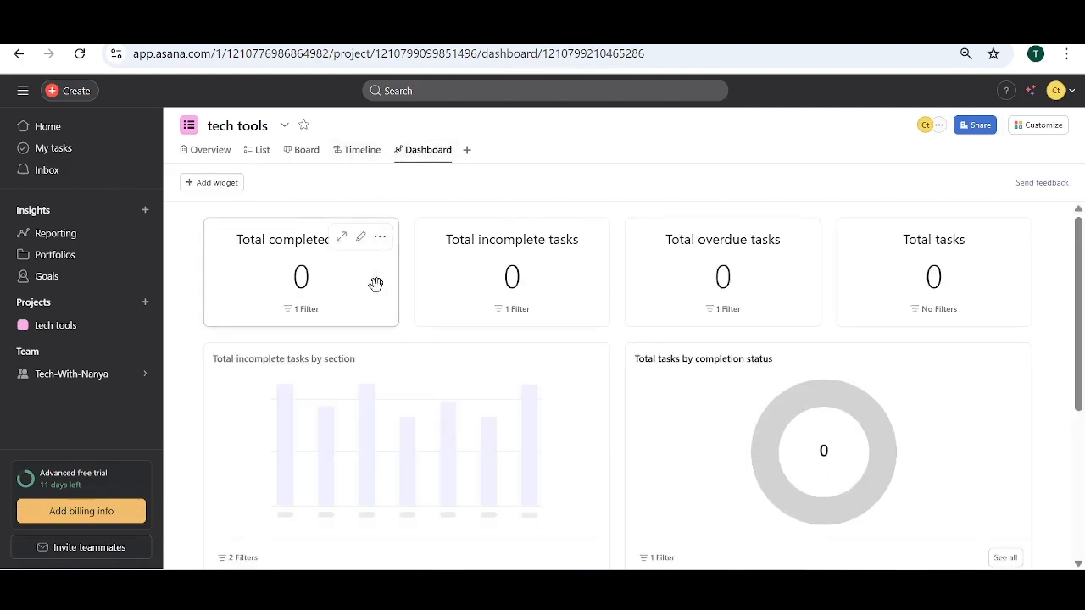
pyautogui.scroll(-3, 376, 283)
pyautogui.click(301, 151)
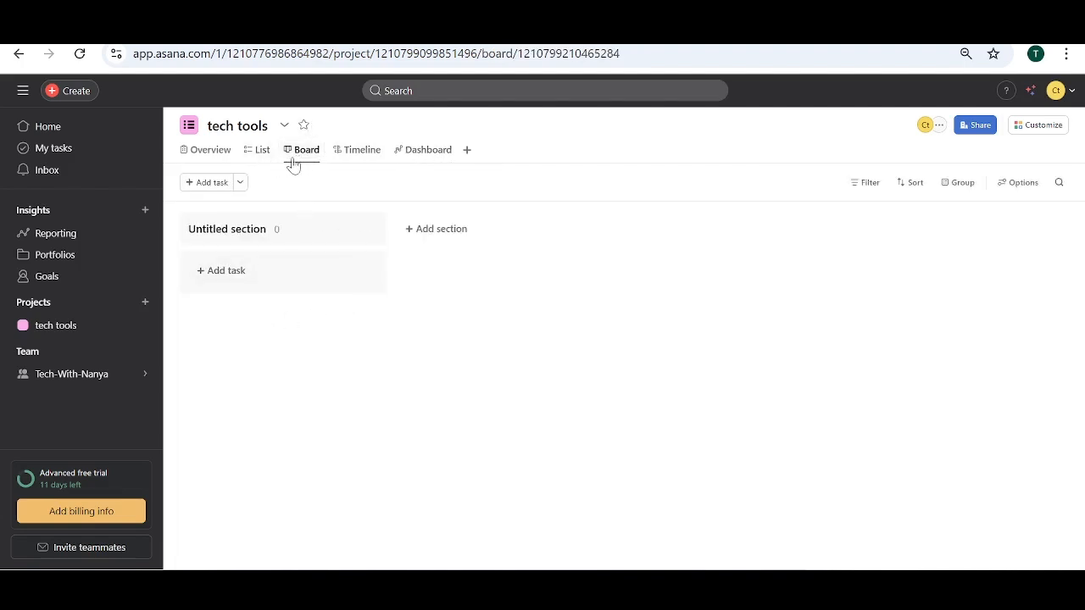
# Step: Try to clear the name of the untitled section on the board
pyautogui.click(256, 233)
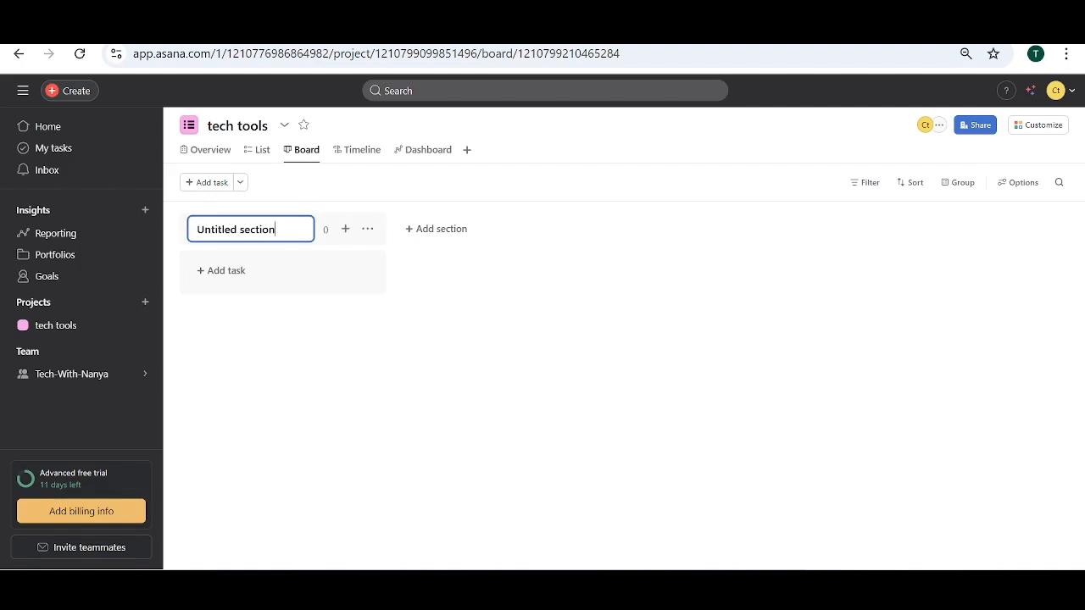
pyautogui.press('BackSpace')
pyautogui.press('BackSpace')
pyautogui.press('BackSpace')
pyautogui.press('BackSpace')
pyautogui.press('BackSpace')
pyautogui.press('BackSpace')
pyautogui.press('BackSpace')
pyautogui.press('BackSpace')
pyautogui.press('BackSpace')
pyautogui.press('BackSpace')
pyautogui.press('BackSpace')
pyautogui.press('BackSpace')
pyautogui.press('BackSpace')
pyautogui.press('BackSpace')
pyautogui.press('BackSpace')
pyautogui.press('BackSpace')
# Step: Add two tasks named "Asana" and "clickup" to the board's untitled section
pyautogui.click(225, 278)
pyautogui.click(225, 272)
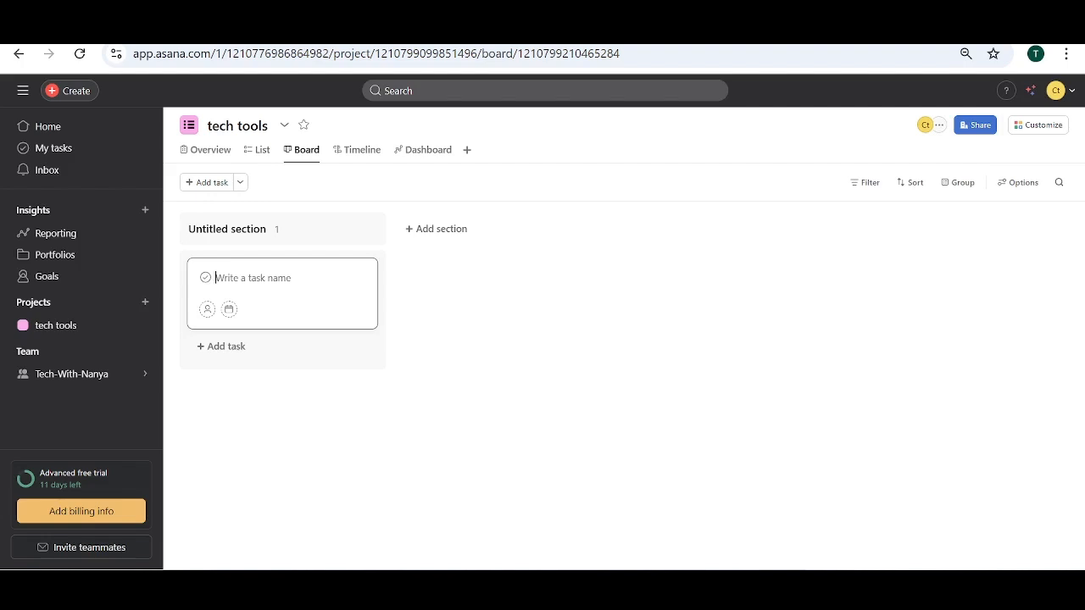
pyautogui.write('mo')
pyautogui.click(250, 287)
pyautogui.click(226, 271)
pyautogui.write('asna')
pyautogui.press('BackSpace')
pyautogui.press('BackSpace')
pyautogui.press('BackSpace')
pyautogui.write('Asana')
pyautogui.press('Return')
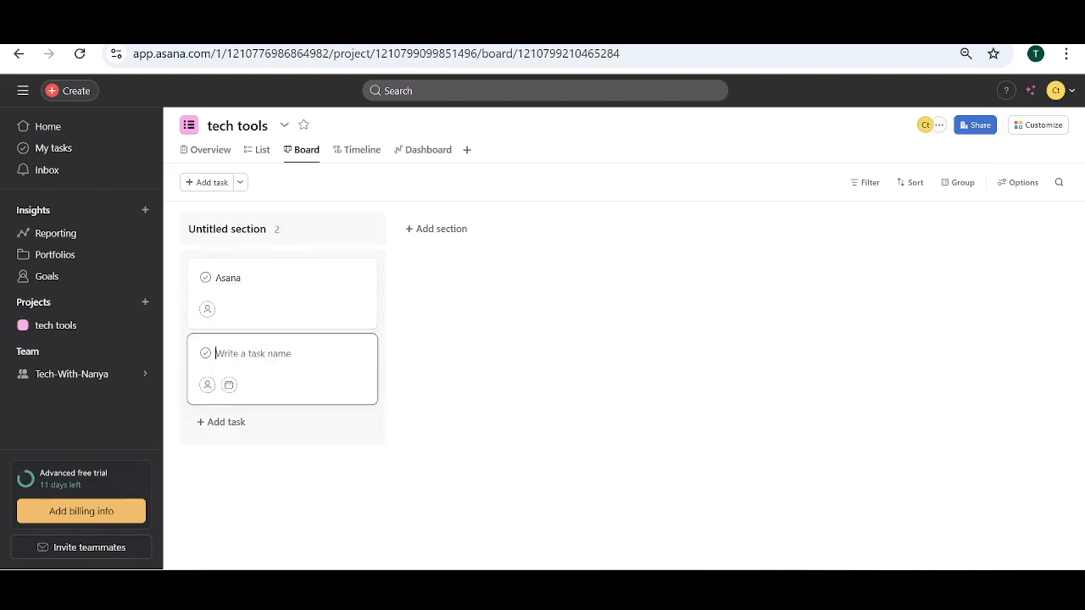
pyautogui.write('clickup')
pyautogui.press('Return')
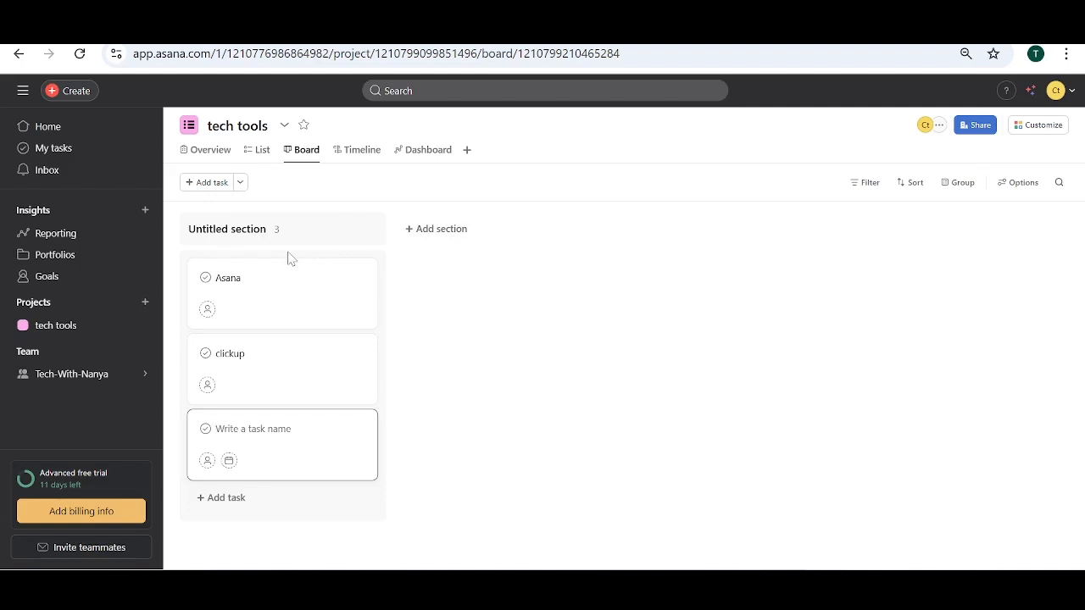
# Step: Open the Asana task in full screen and toggle its completion on and back off
pyautogui.click(227, 284)
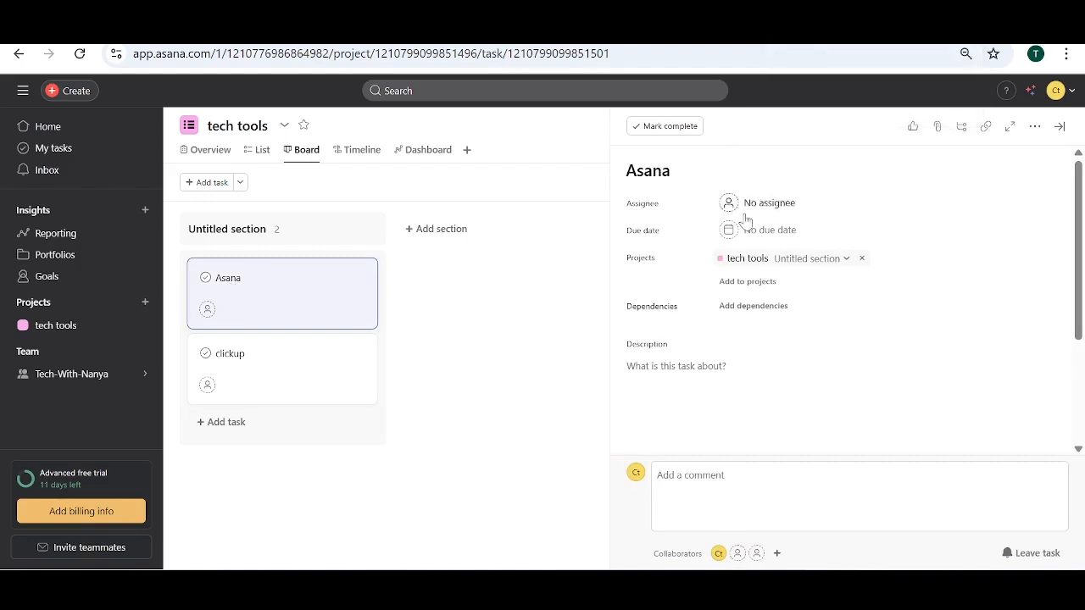
pyautogui.click(1010, 129)
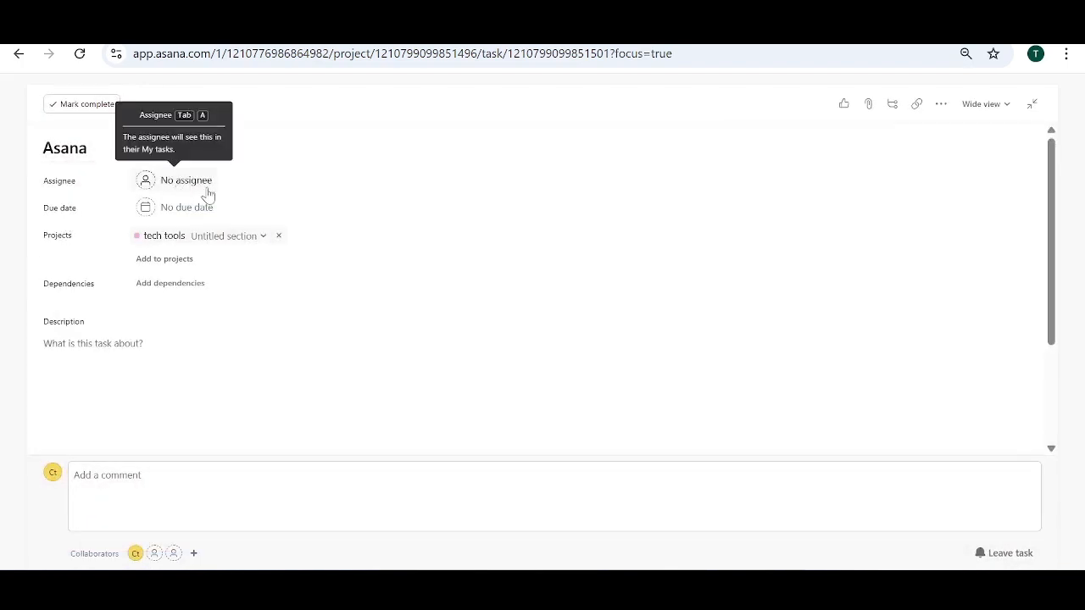
pyautogui.click(101, 111)
pyautogui.click(101, 111)
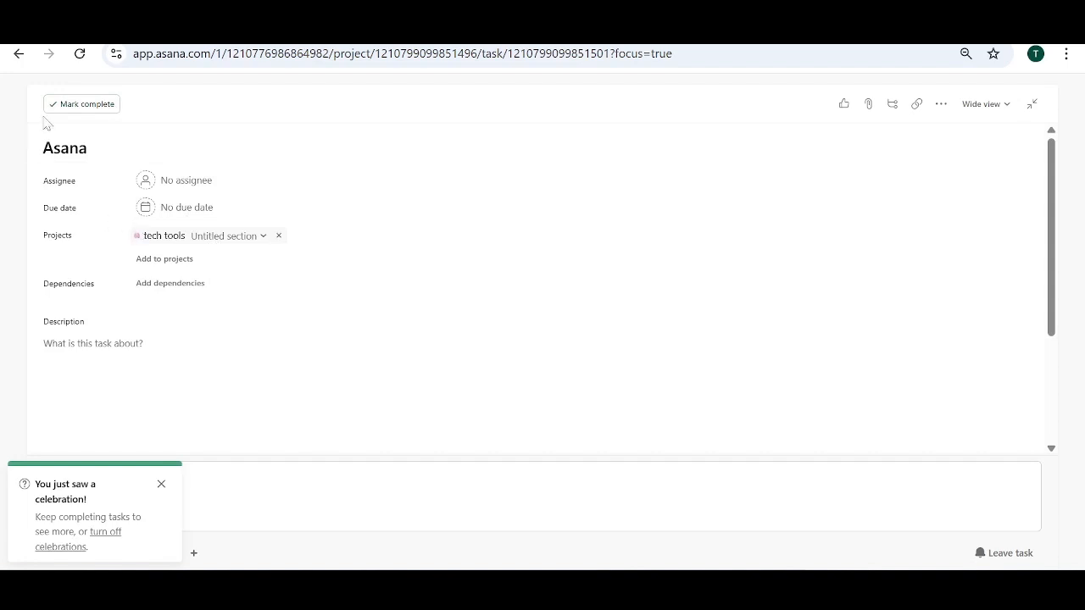
# Step: Set the Asana task's due date to 07/20/25 and its start date to 07/15/25
pyautogui.click(188, 208)
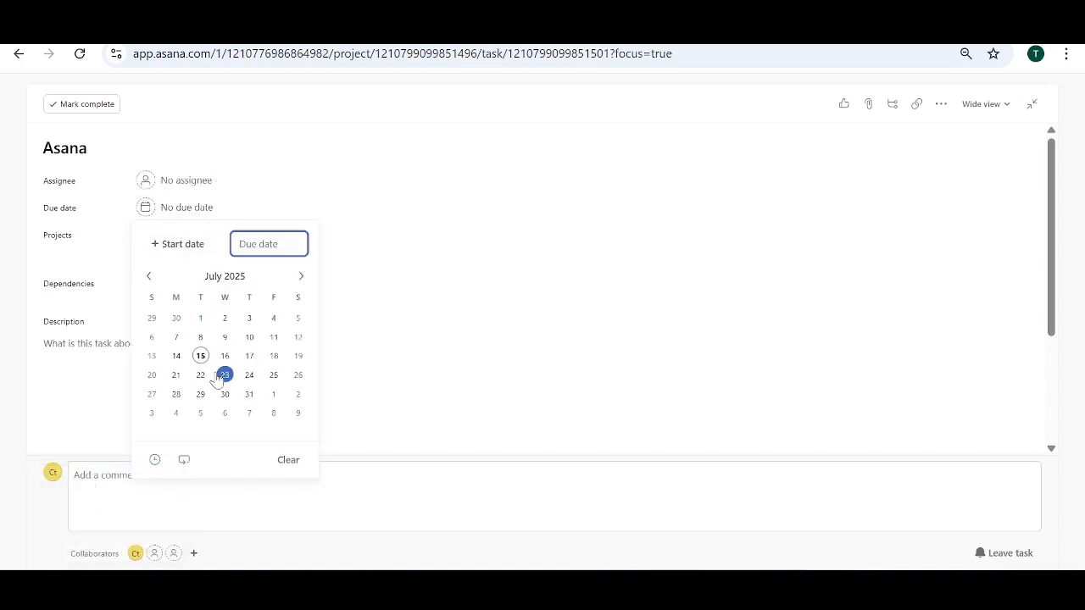
pyautogui.click(150, 382)
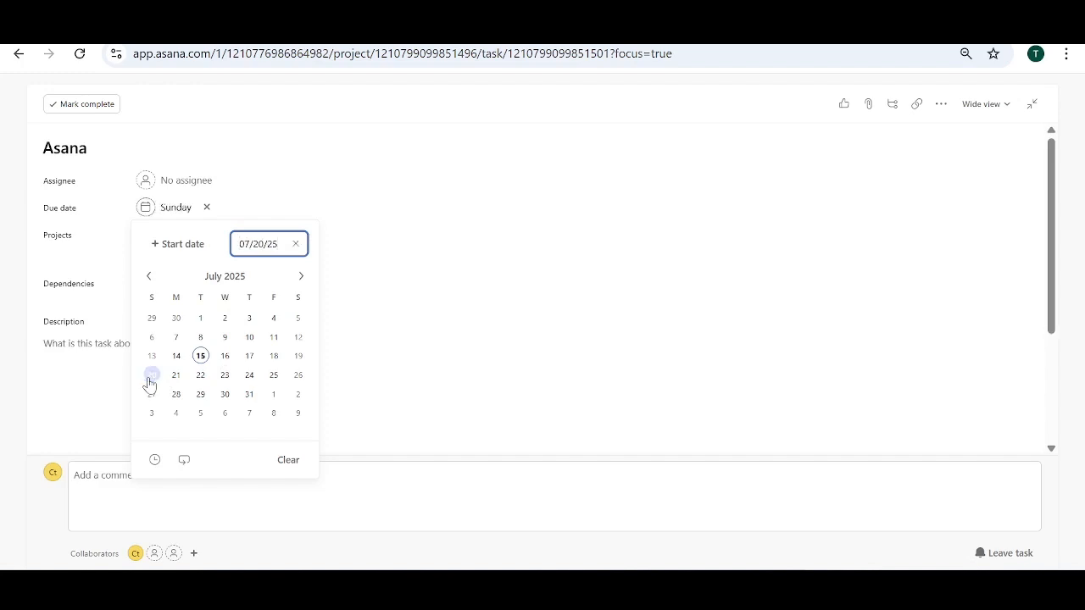
pyautogui.click(192, 244)
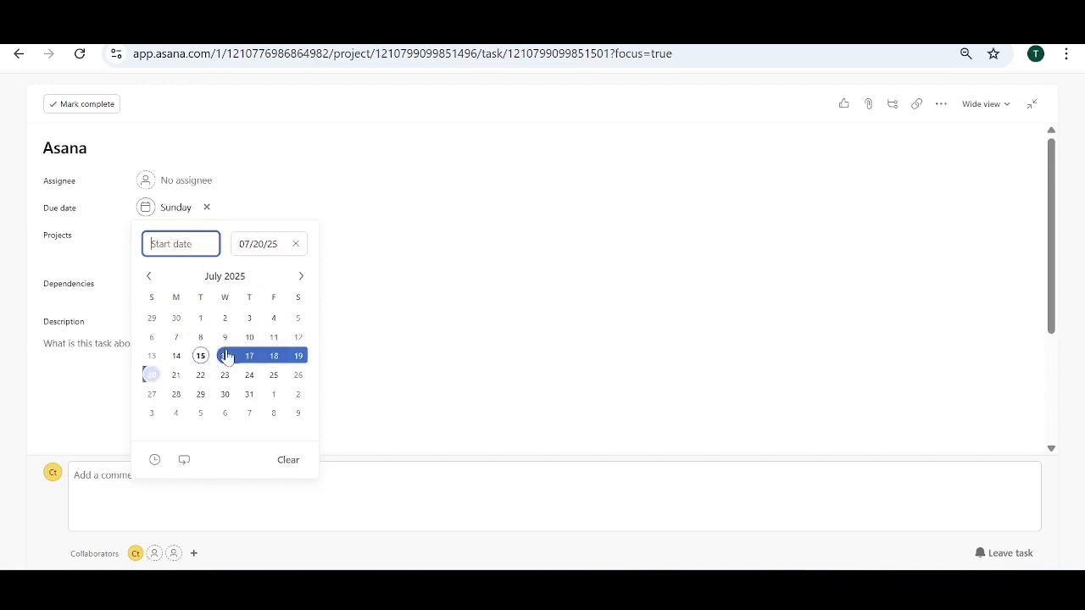
pyautogui.click(200, 356)
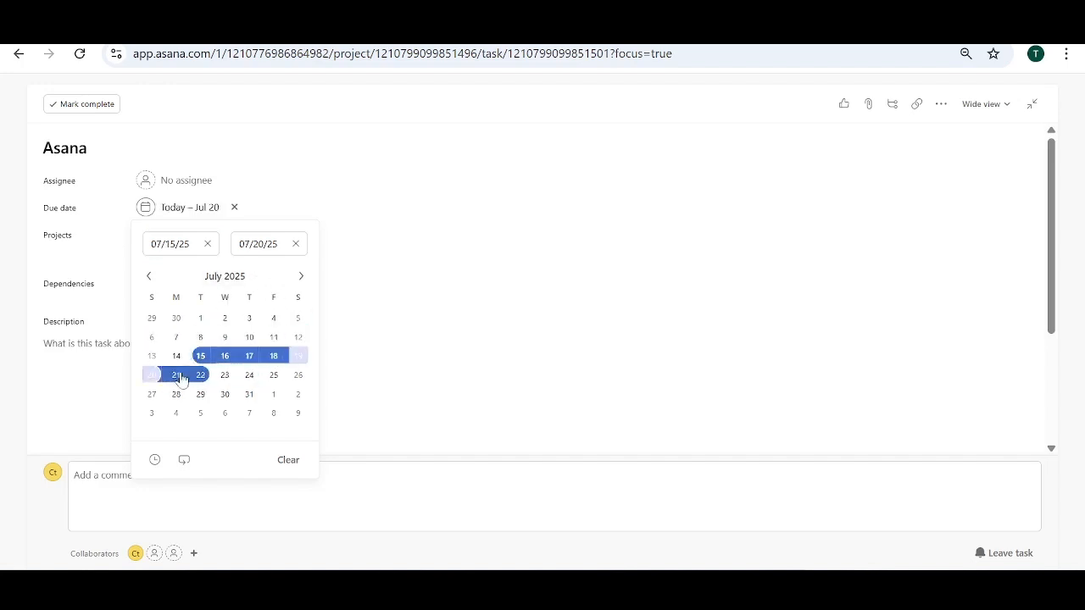
# Step: Reselect the Asana task's date range, with 07/15/25 as start date and 07/19/25 as due date
pyautogui.click(267, 244)
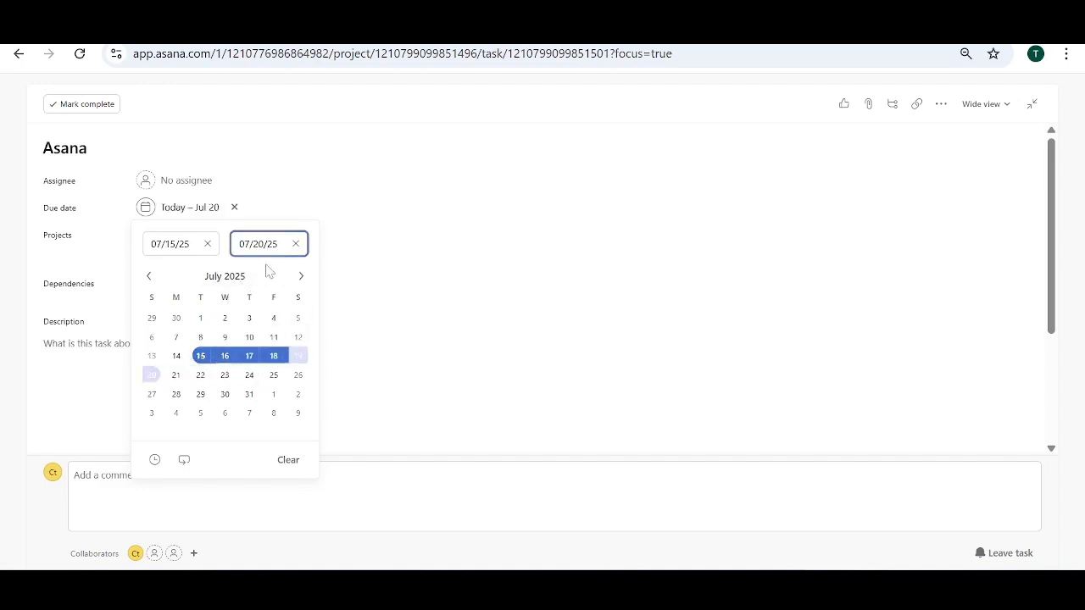
pyautogui.click(152, 378)
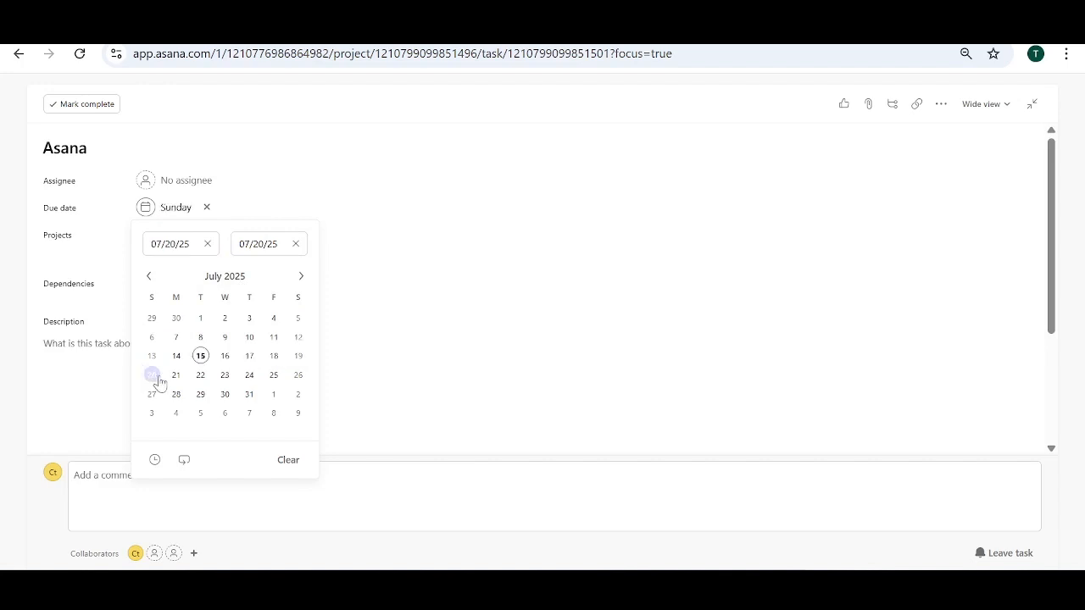
pyautogui.click(200, 357)
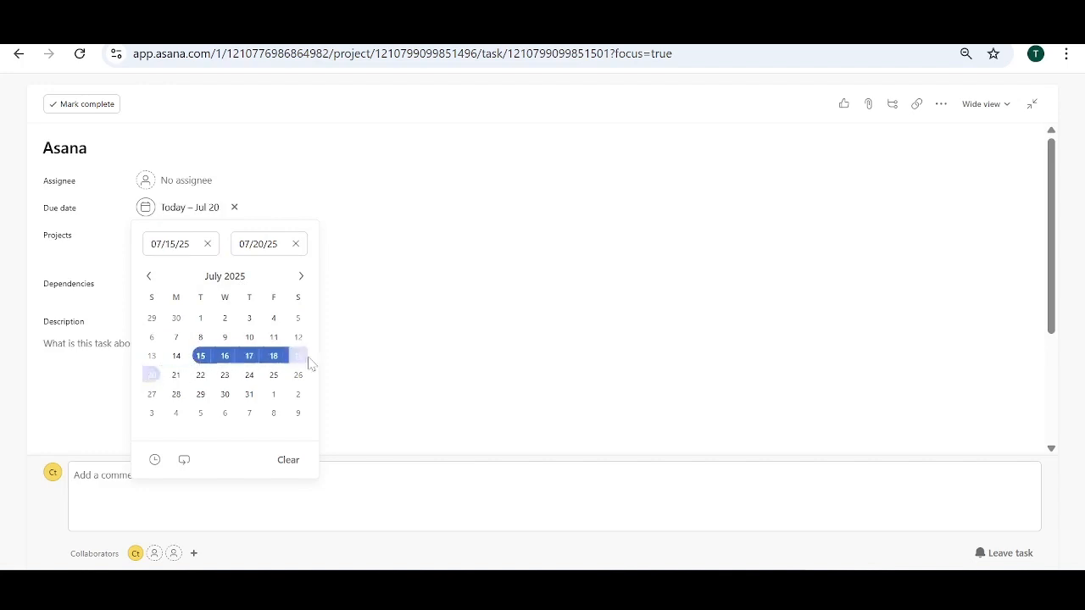
pyautogui.click(297, 357)
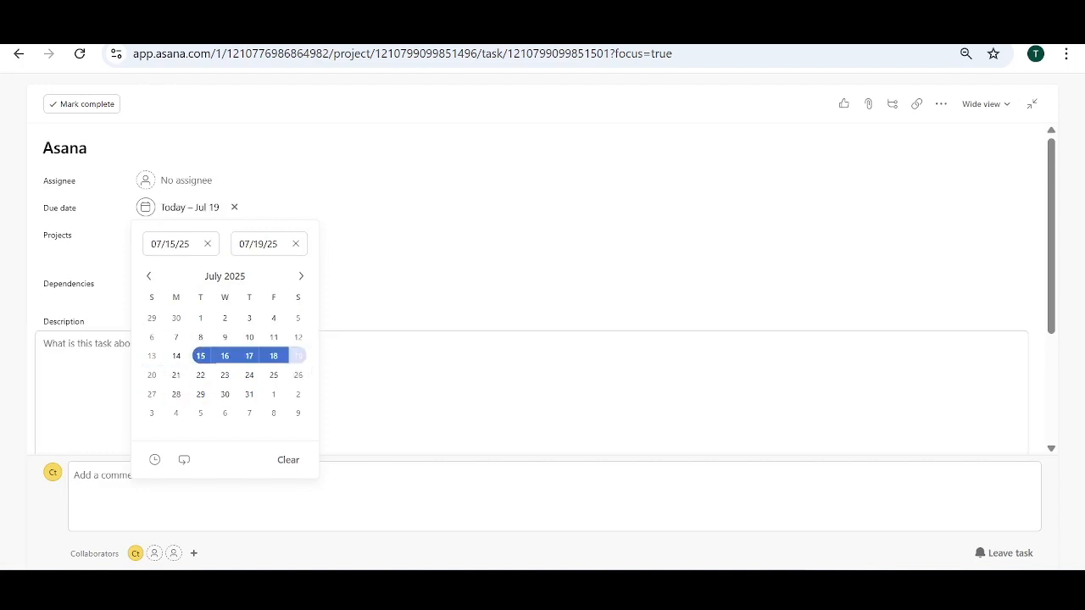
# Step: Close the date picker and review the Asana task's section choices, description field and activity log
pyautogui.click(391, 277)
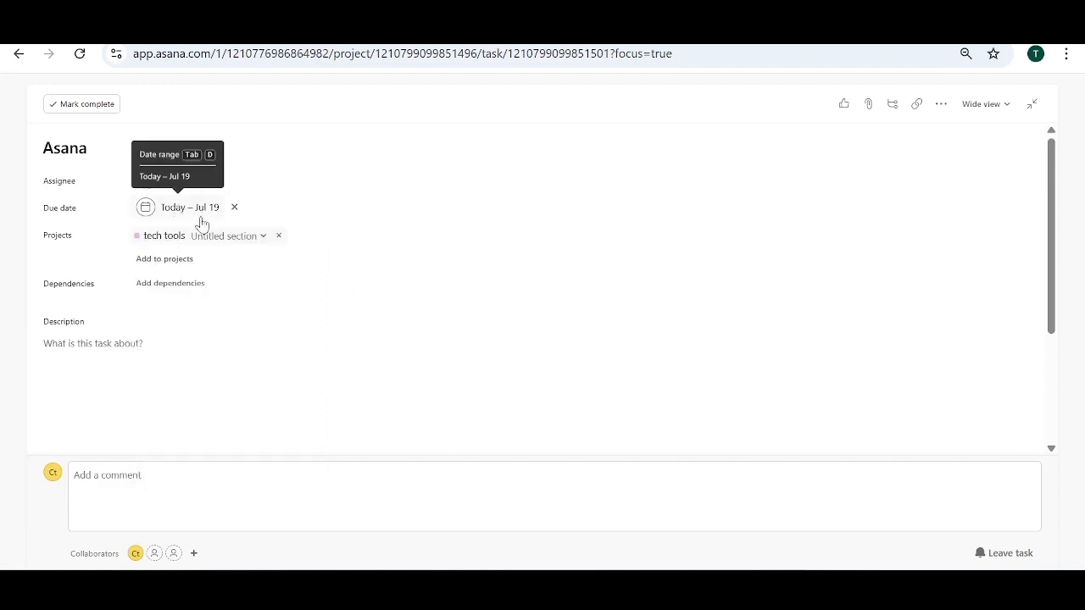
pyautogui.click(261, 243)
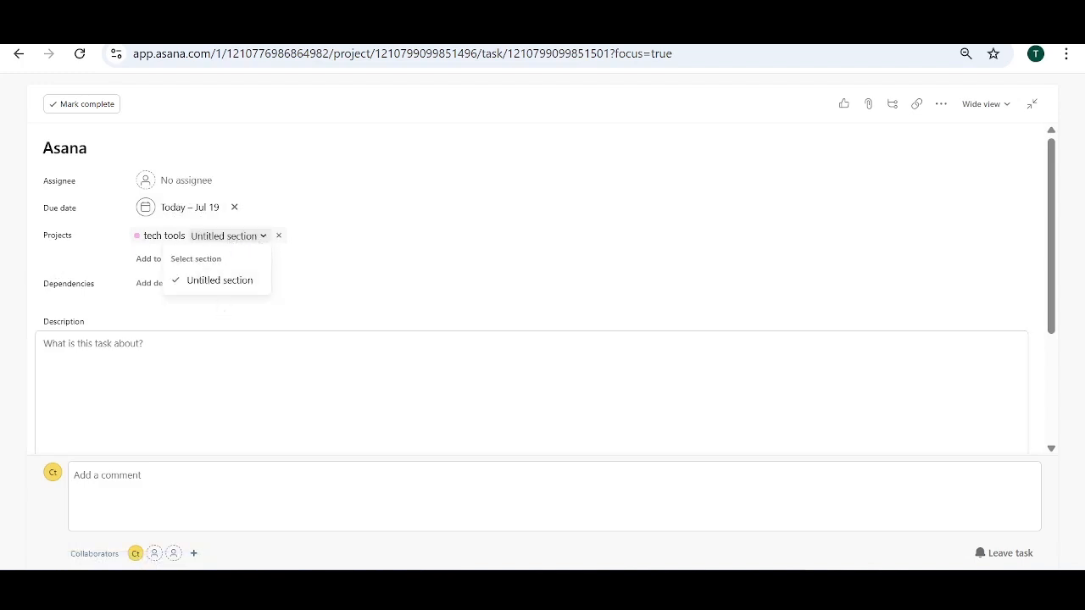
pyautogui.click(160, 362)
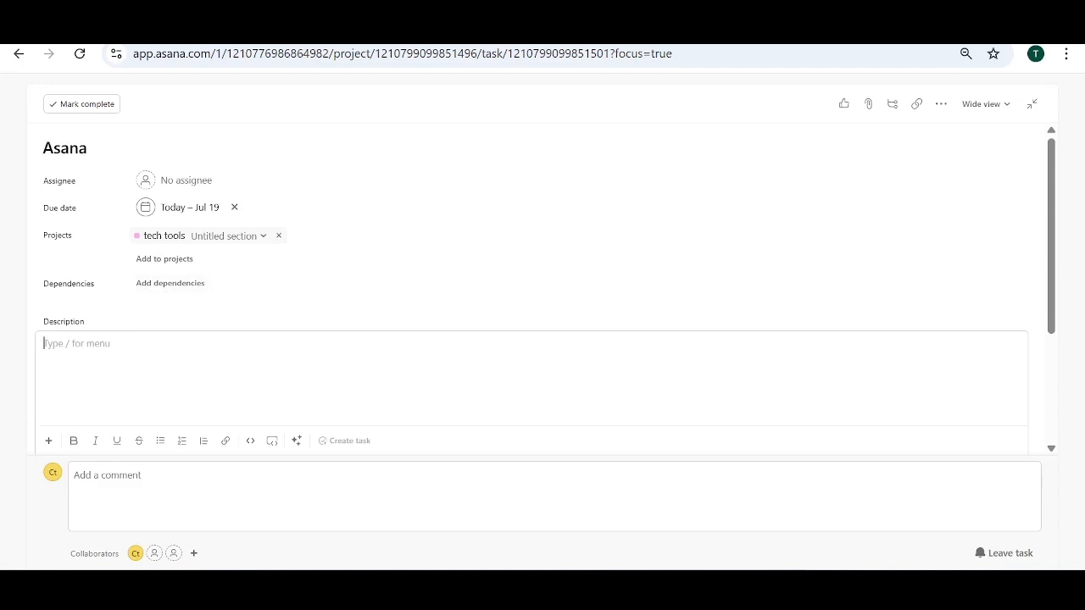
pyautogui.scroll(-5, 543, 288)
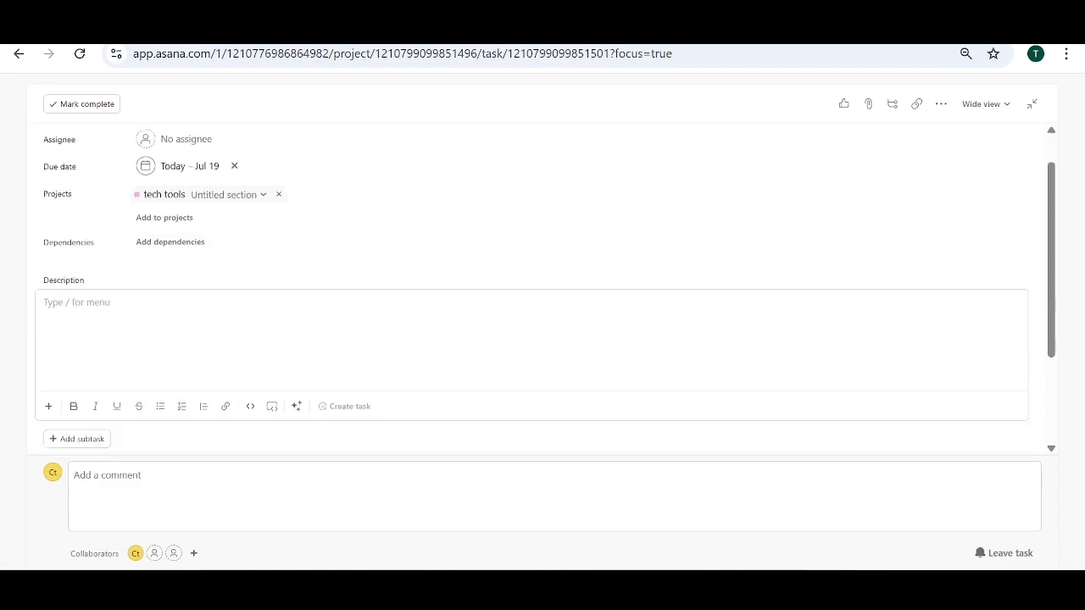
pyautogui.scroll(5, 543, 288)
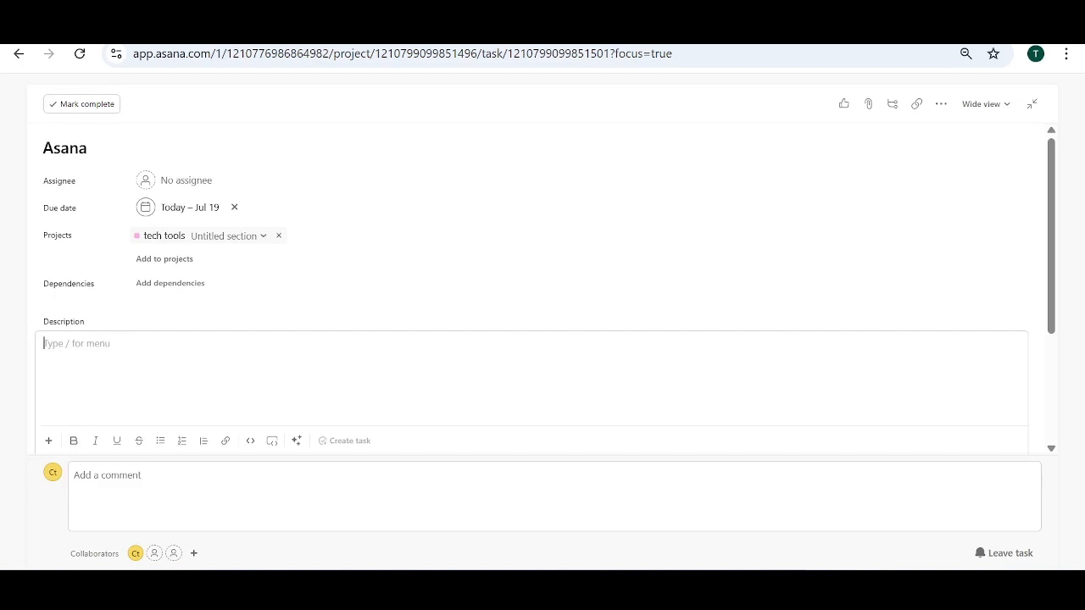
pyautogui.scroll(-3, 111, 381)
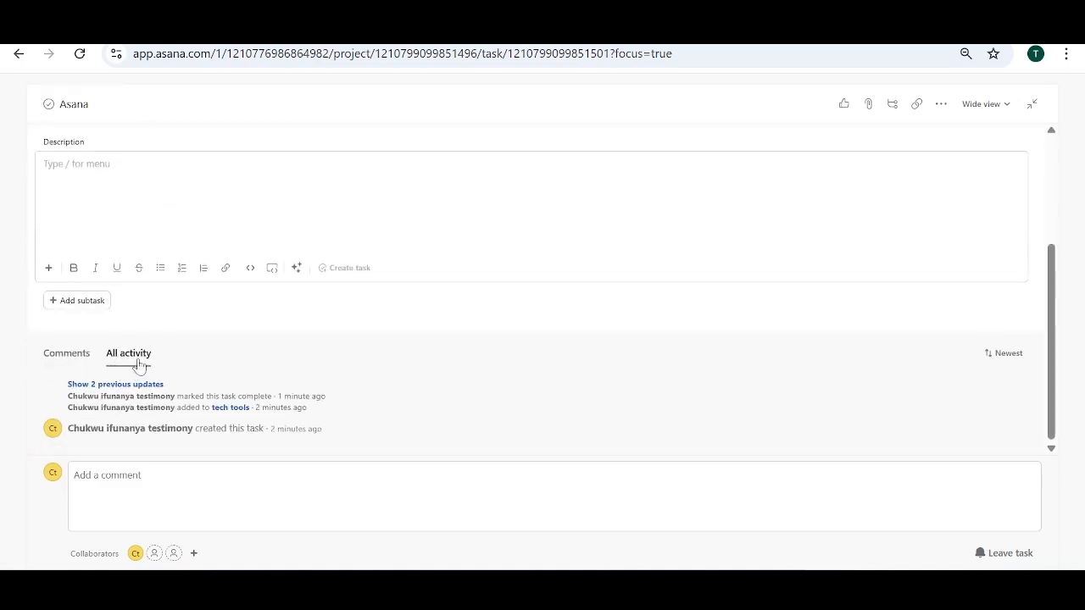
# Step: Add a subtask named "create a new gmail" to the Asana task
pyautogui.click(82, 305)
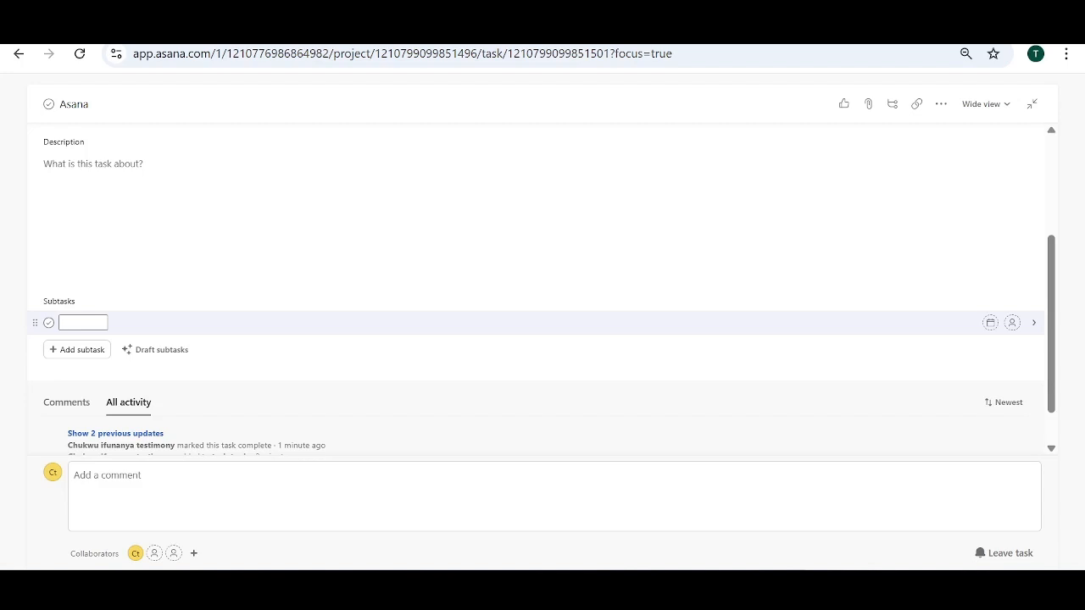
pyautogui.write('crae')
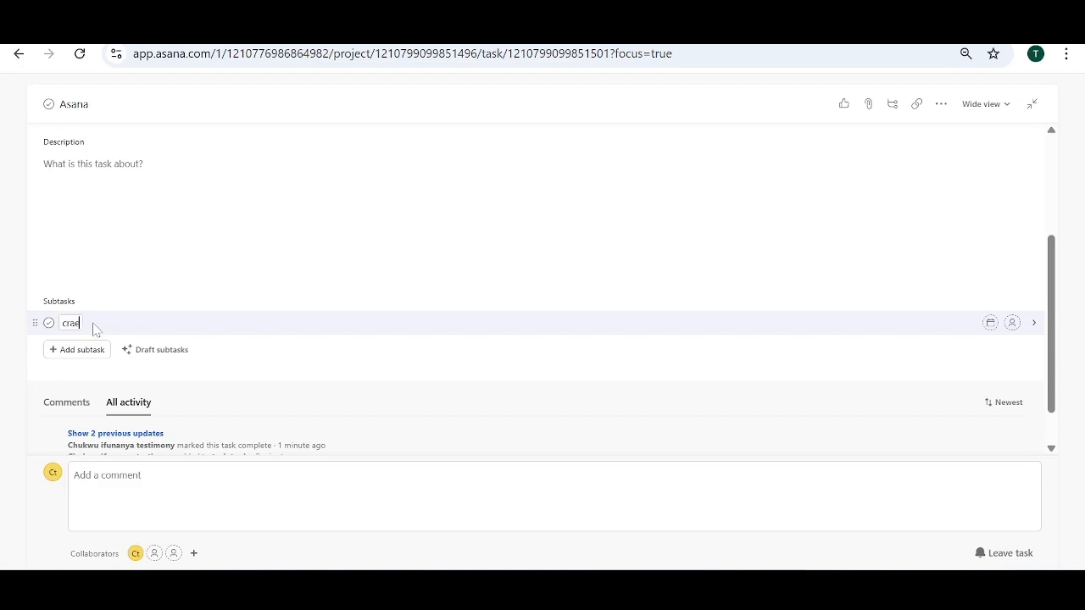
pyautogui.press('BackSpace')
pyautogui.press('BackSpace')
pyautogui.press('BackSpace')
pyautogui.write('reate gmail')
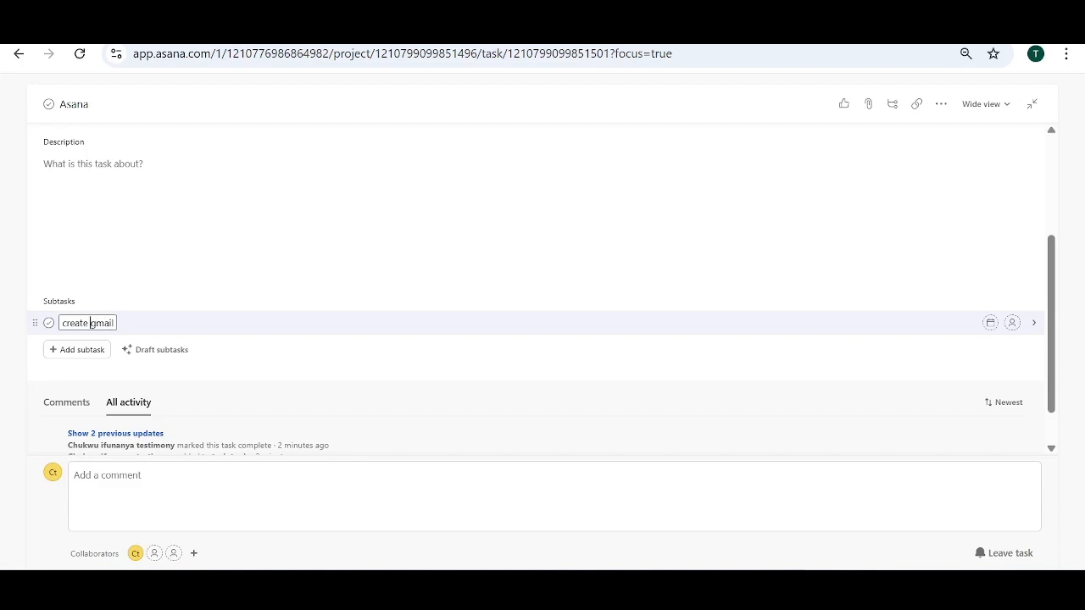
pyautogui.write('a new')
# Step: Add a second subtask named "open a new phone number" to the Asana task
pyautogui.click(91, 349)
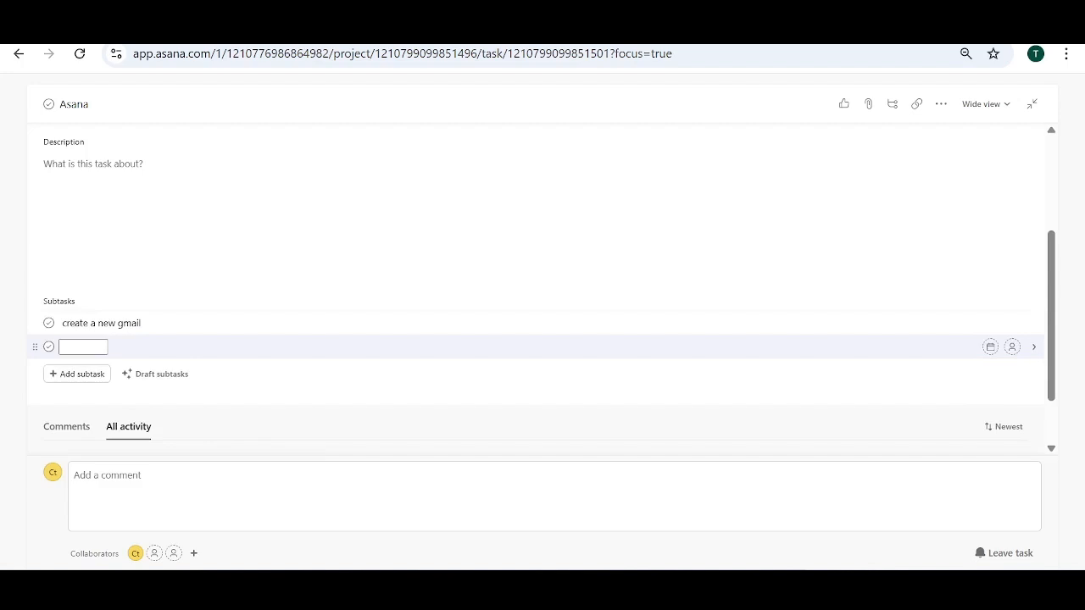
pyautogui.write('a')
pyautogui.press('BackSpace')
pyautogui.write('open a new phone')
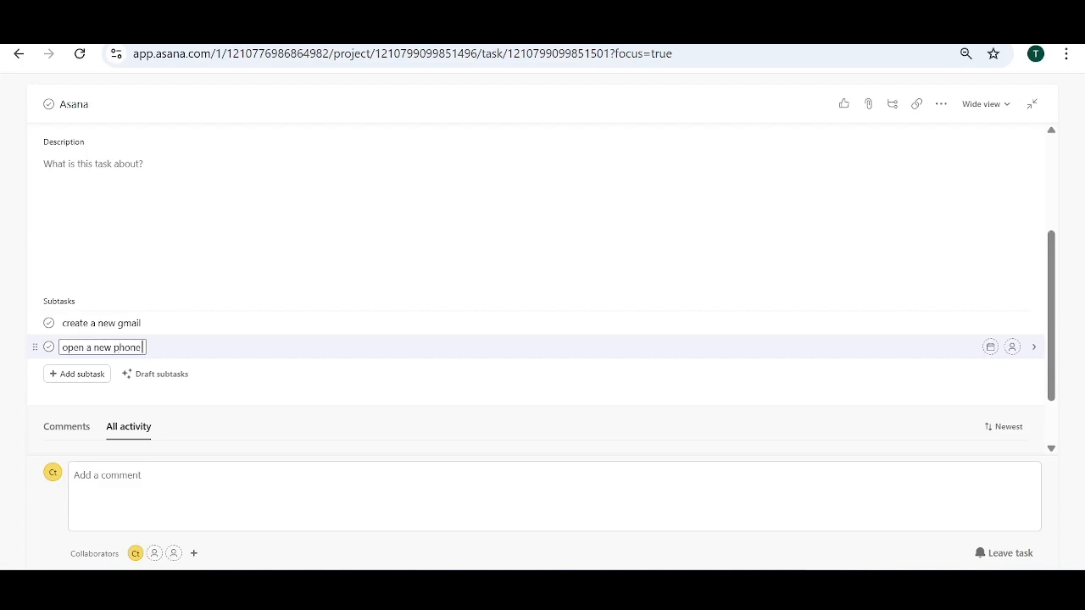
pyautogui.write(' number')
pyautogui.press('Return')
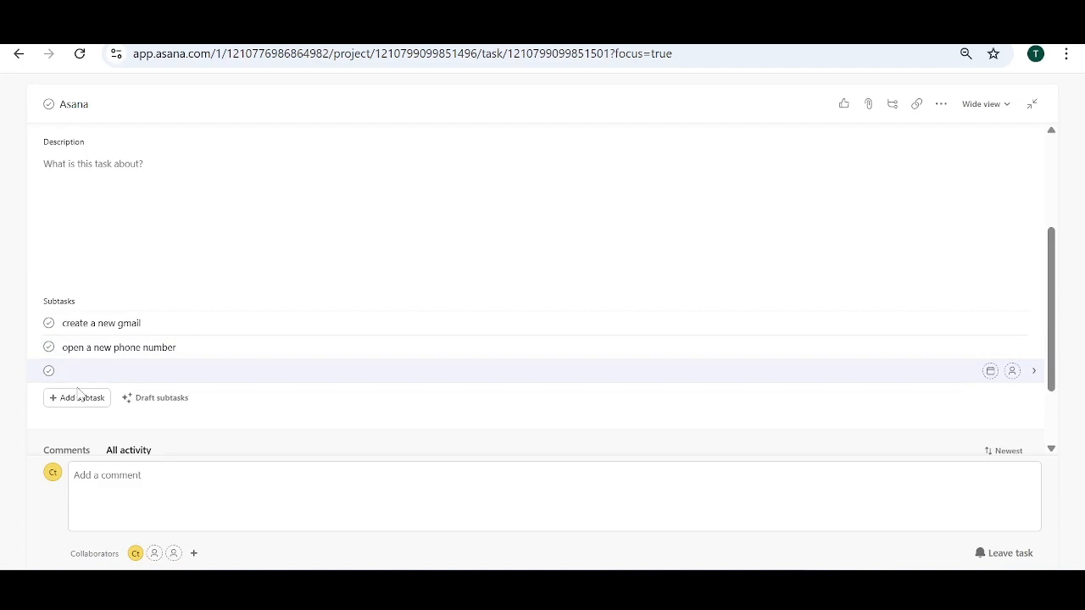
# Step: Mark both subtasks complete, toggling the completion of "create a new gmail" off and back on
pyautogui.click(49, 325)
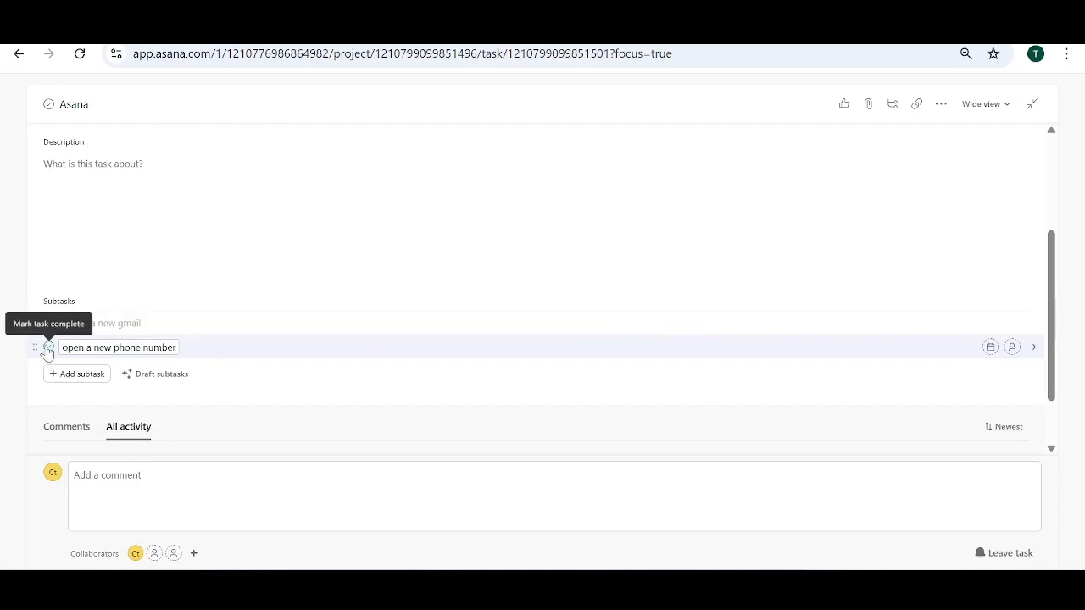
pyautogui.click(49, 348)
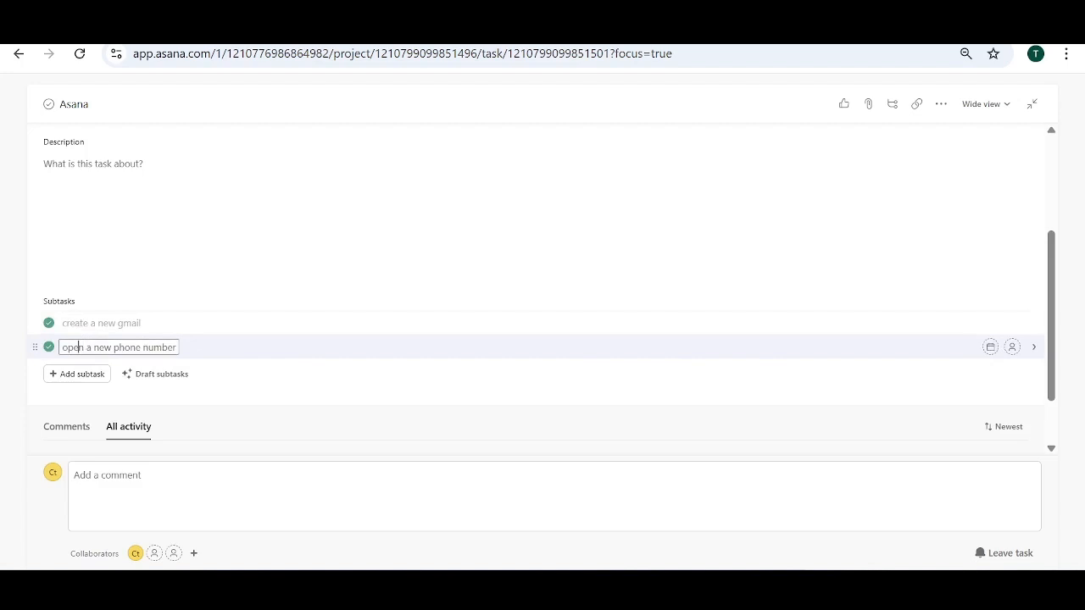
pyautogui.click(48, 325)
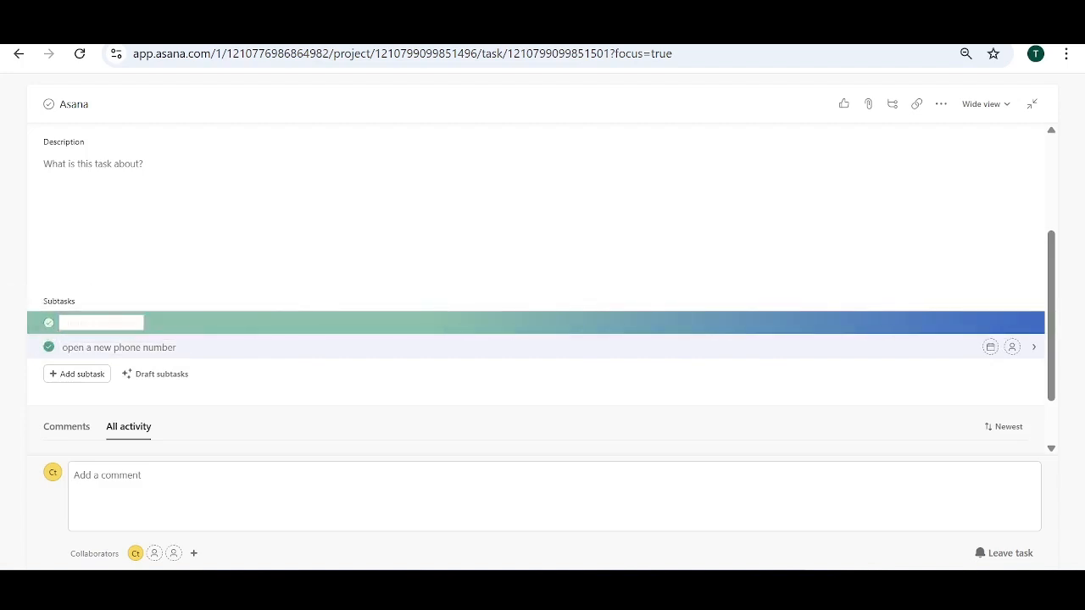
# Step: Open the "create a new gmail" subtask's details, review its activity and mark it incomplete
pyautogui.click(143, 327)
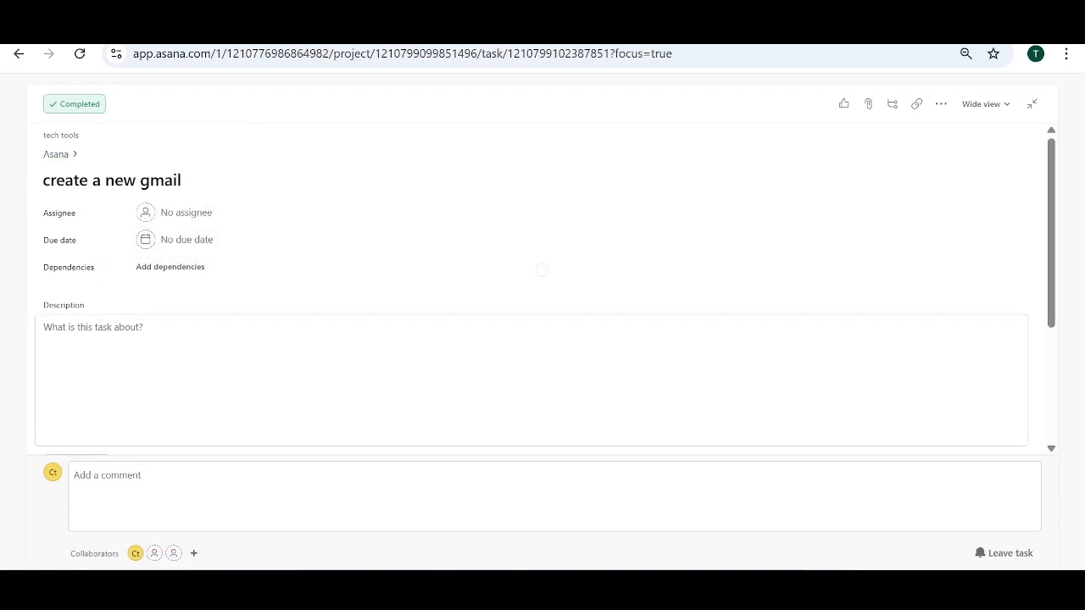
pyautogui.scroll(-3, 110, 327)
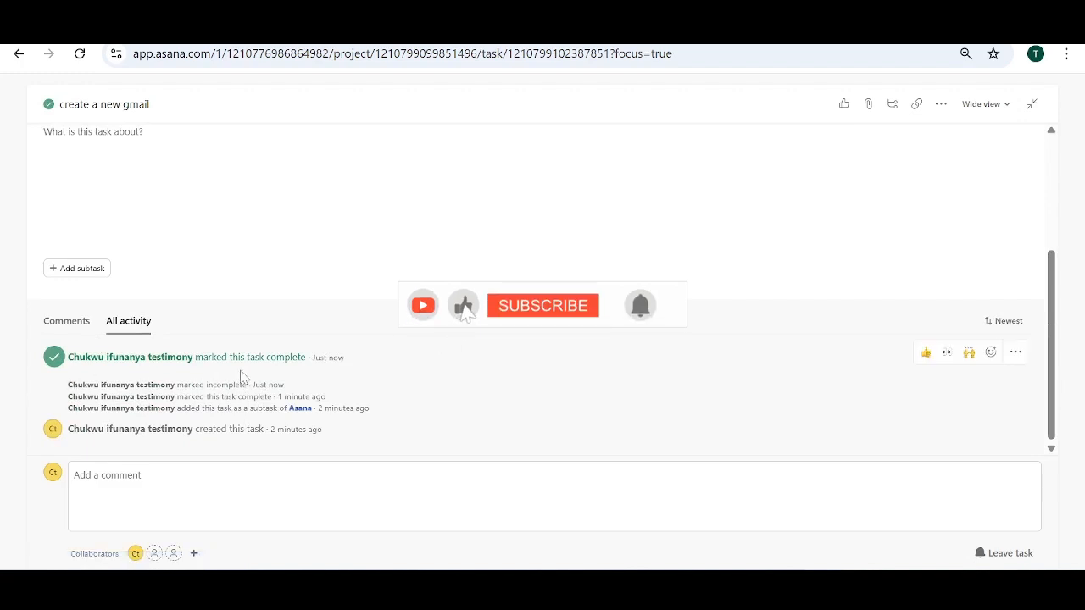
pyautogui.scroll(3, 226, 381)
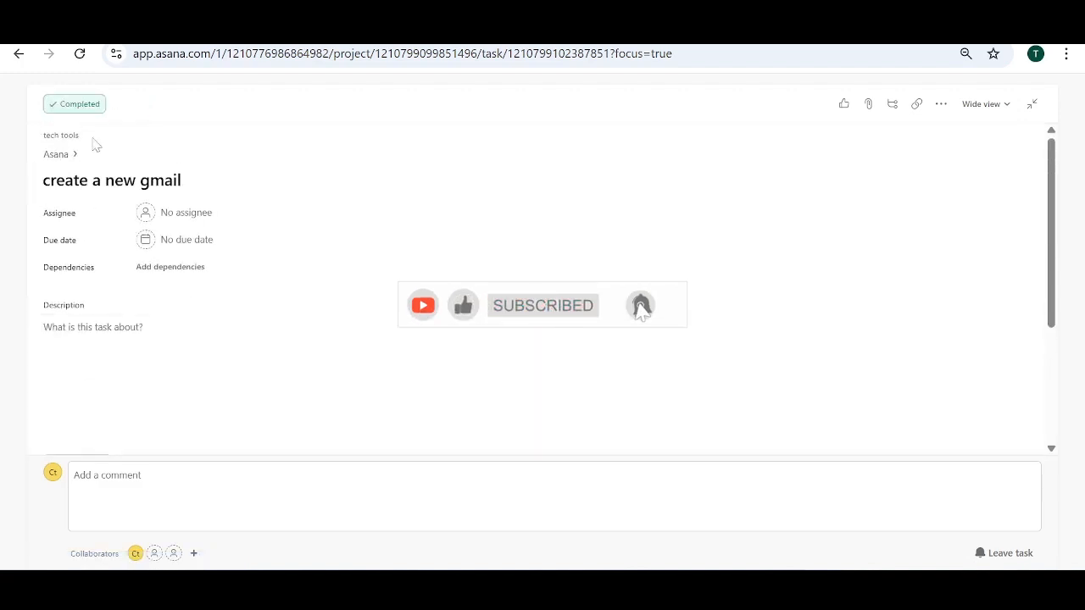
pyautogui.click(78, 105)
pyautogui.scroll(-3, 173, 363)
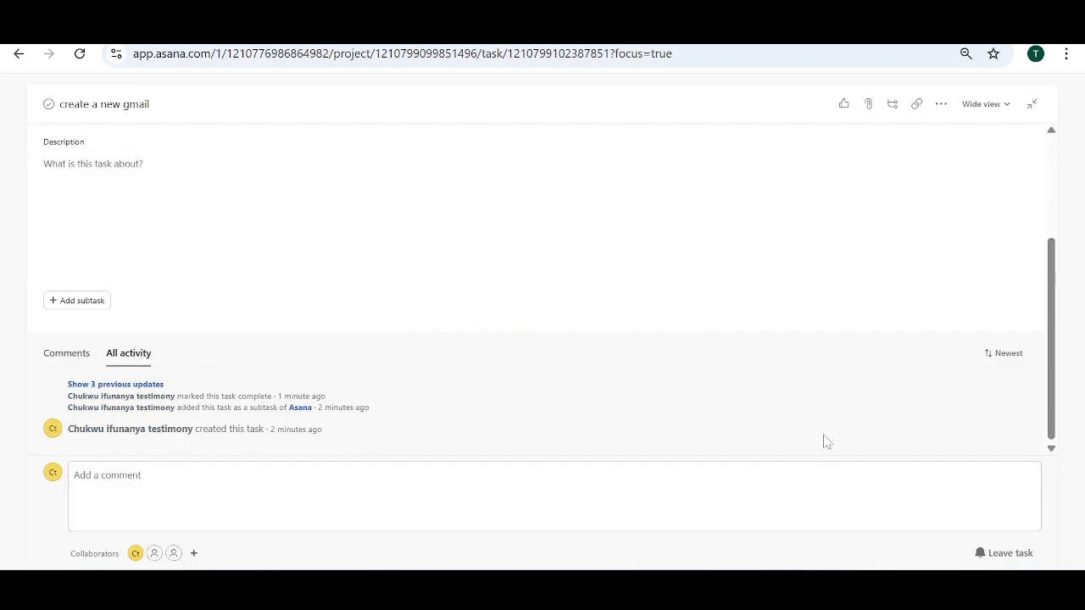
pyautogui.scroll(3, 795, 378)
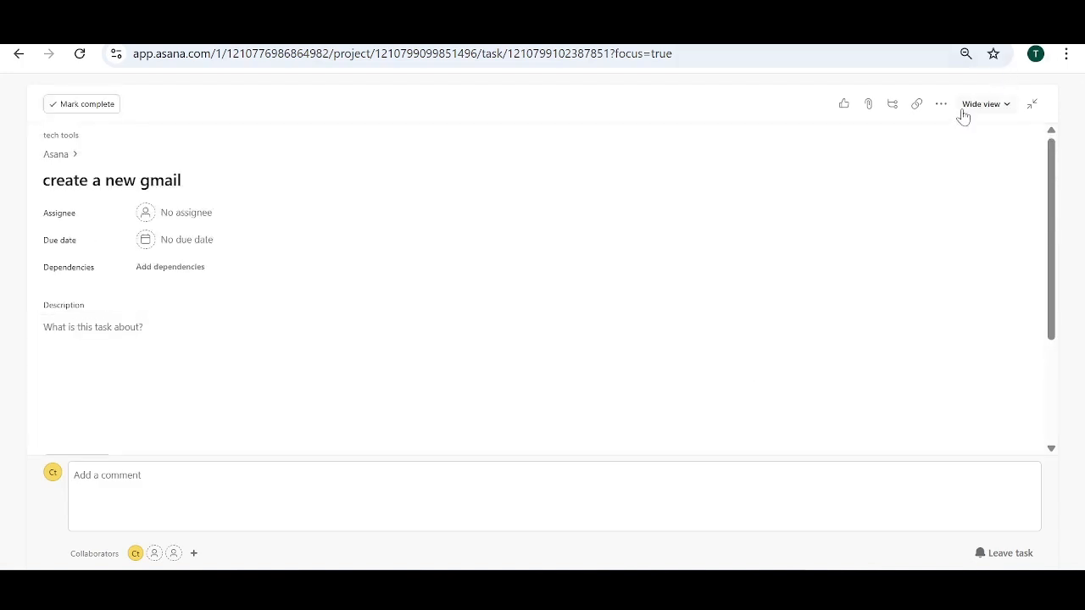
# Step: Leave the subtask's full-screen view and reopen the Asana task from the board in full screen
pyautogui.click(1036, 106)
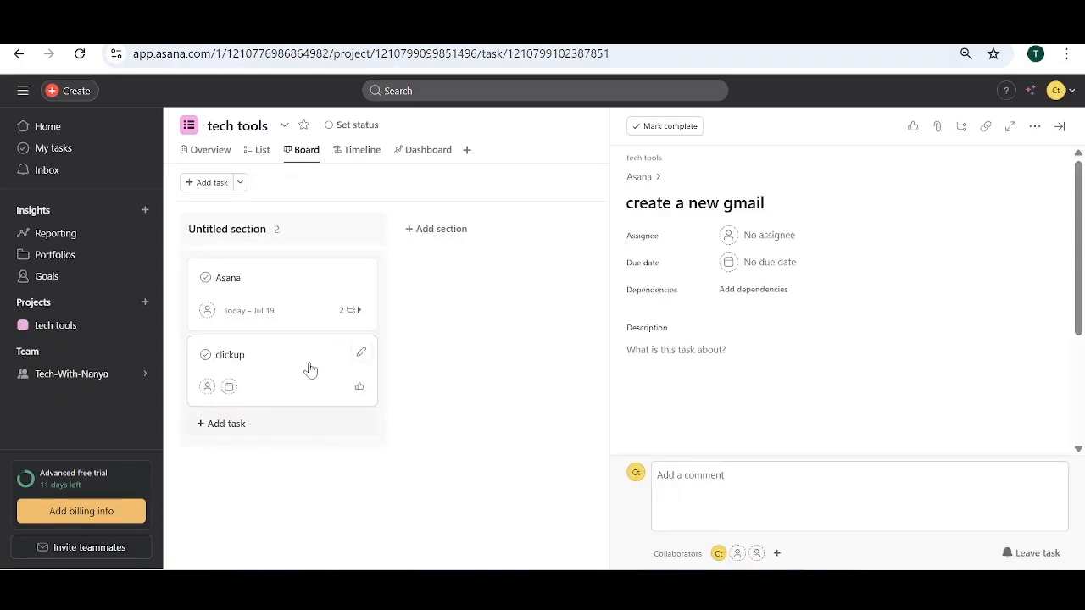
pyautogui.click(255, 281)
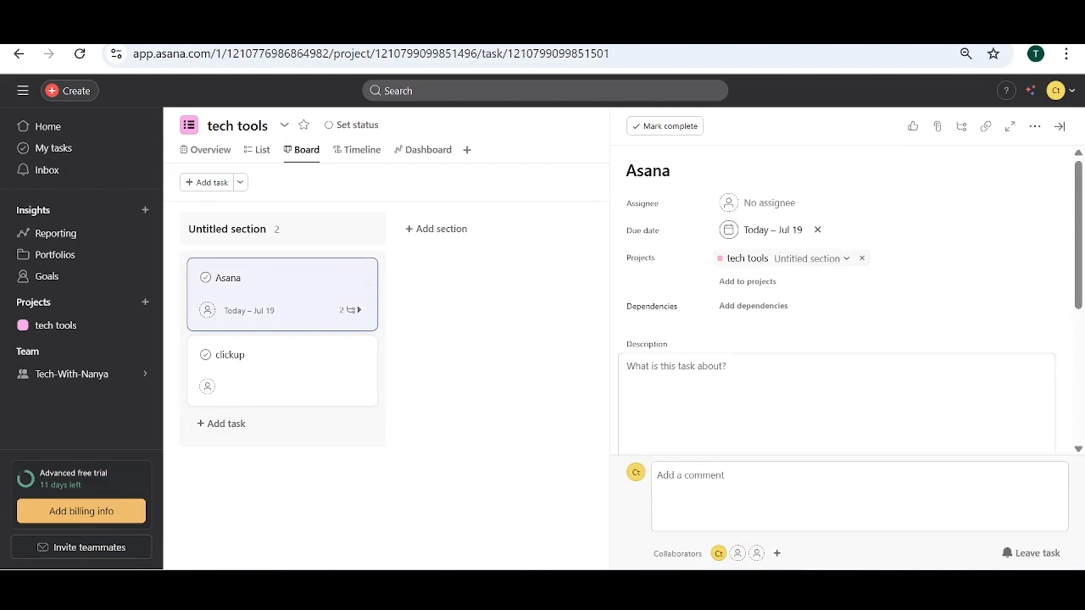
pyautogui.click(1010, 128)
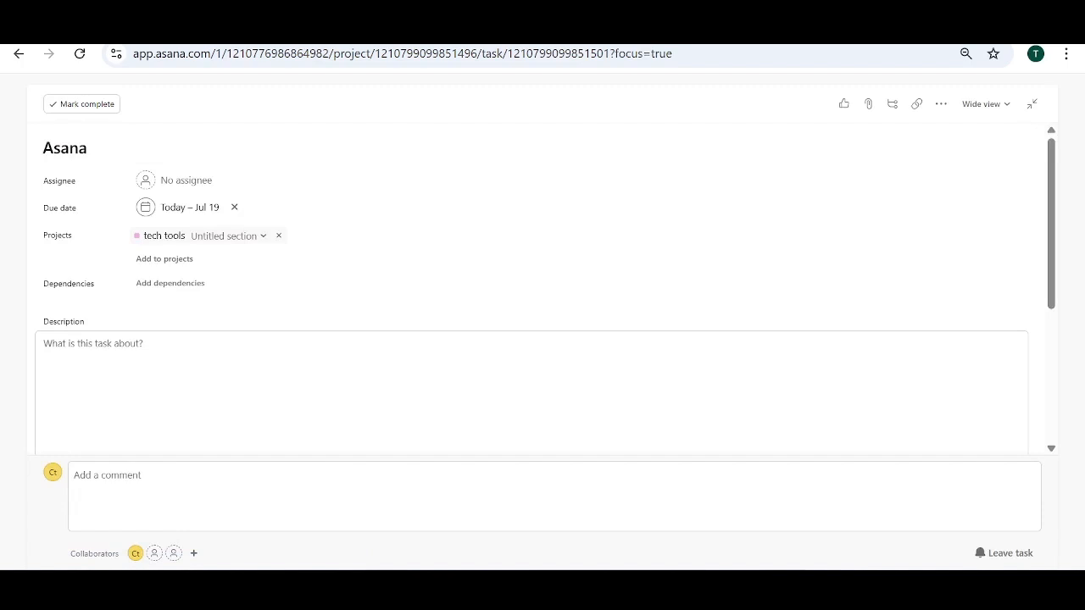
# Step: Review the Asana task's additional actions and conversion options, and try the shortcut for adding a blank subtask
pyautogui.click(942, 105)
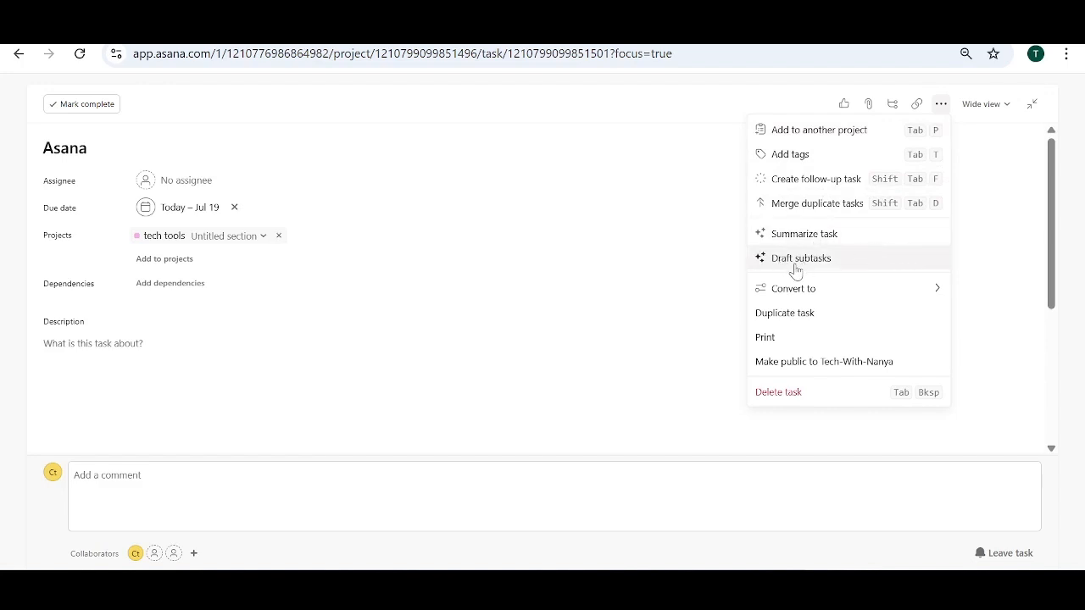
pyautogui.moveTo(792, 295)
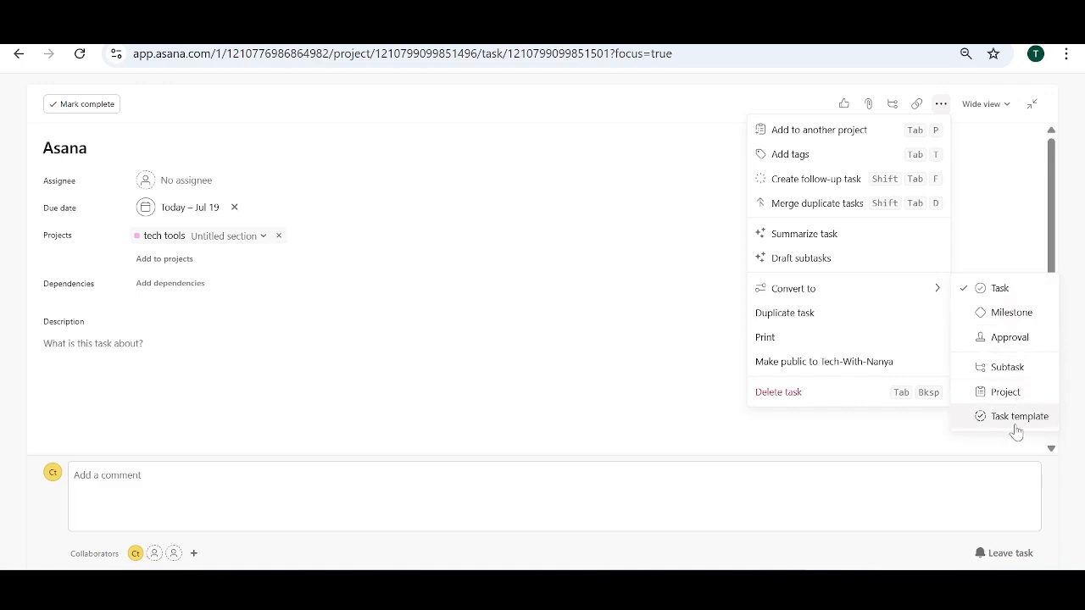
pyautogui.click(695, 279)
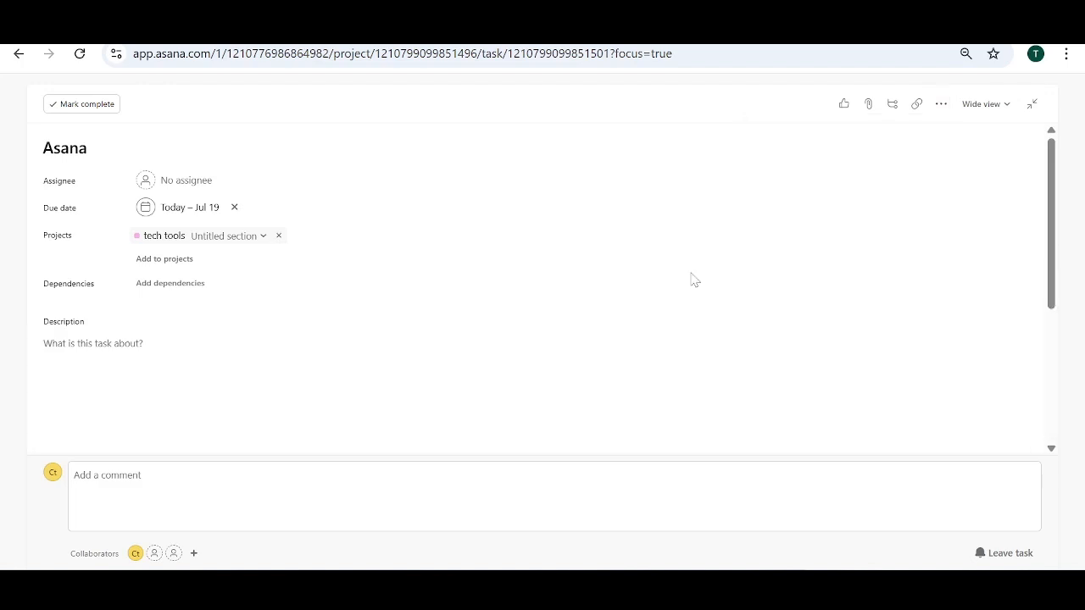
pyautogui.click(941, 104)
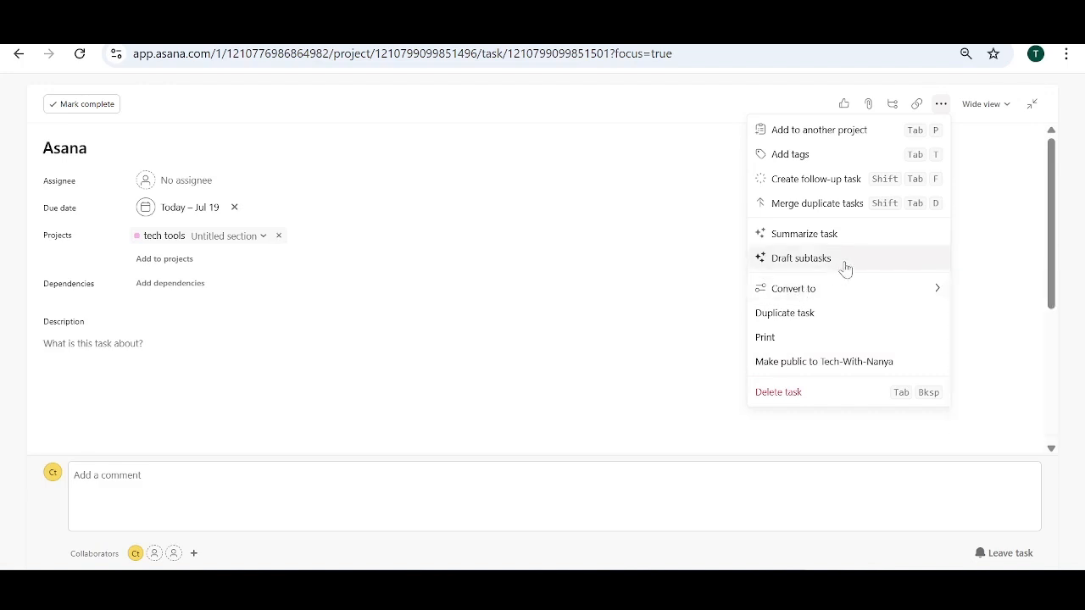
pyautogui.click(658, 241)
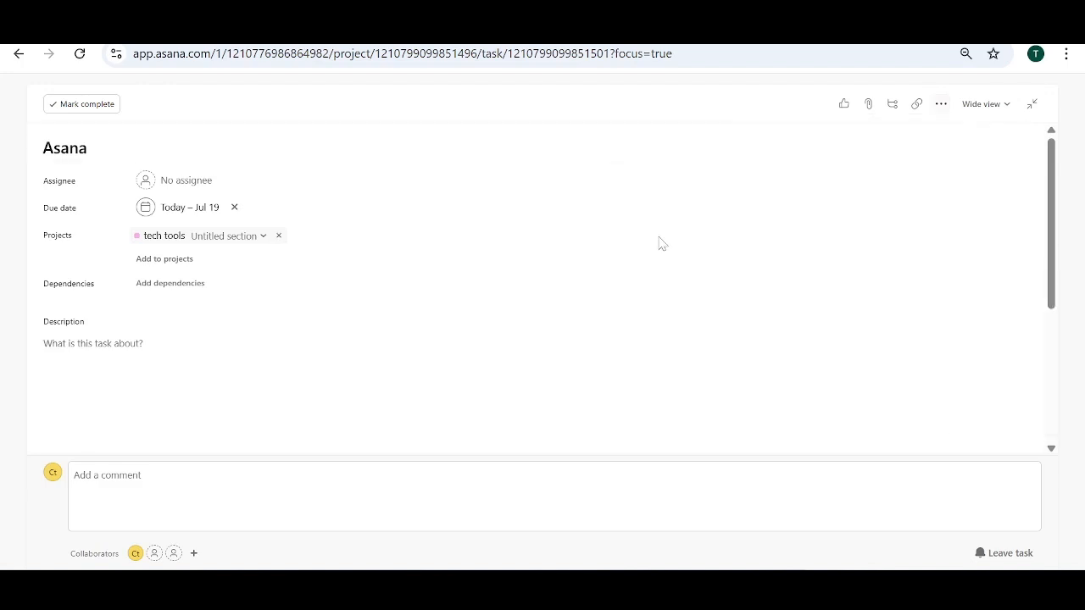
pyautogui.click(891, 105)
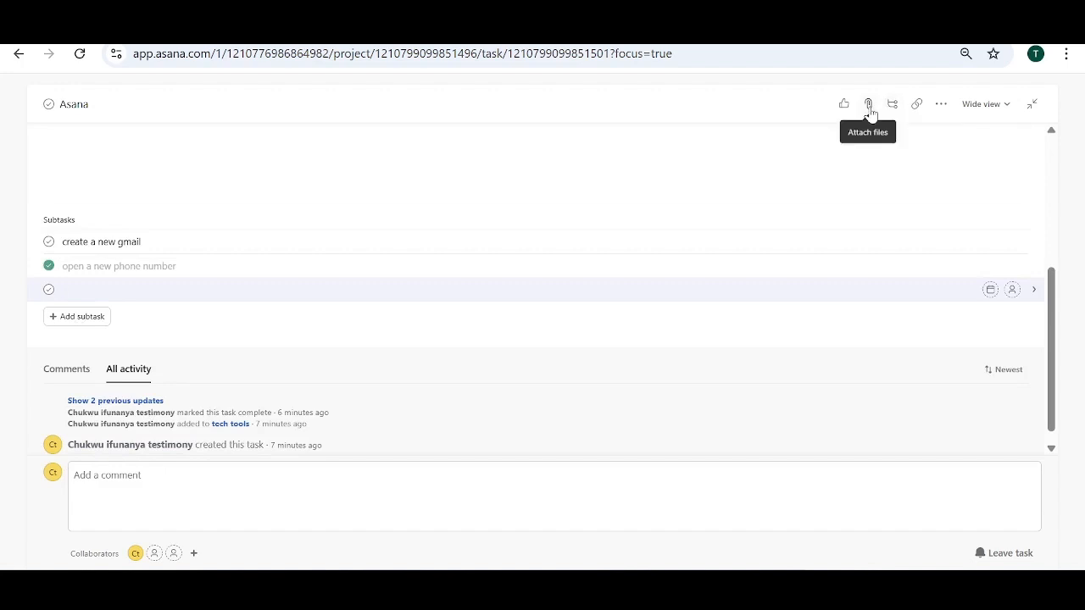
# Step: Attach the "project archit" image from the computer's Pictures folder to the Asana task
pyautogui.click(868, 105)
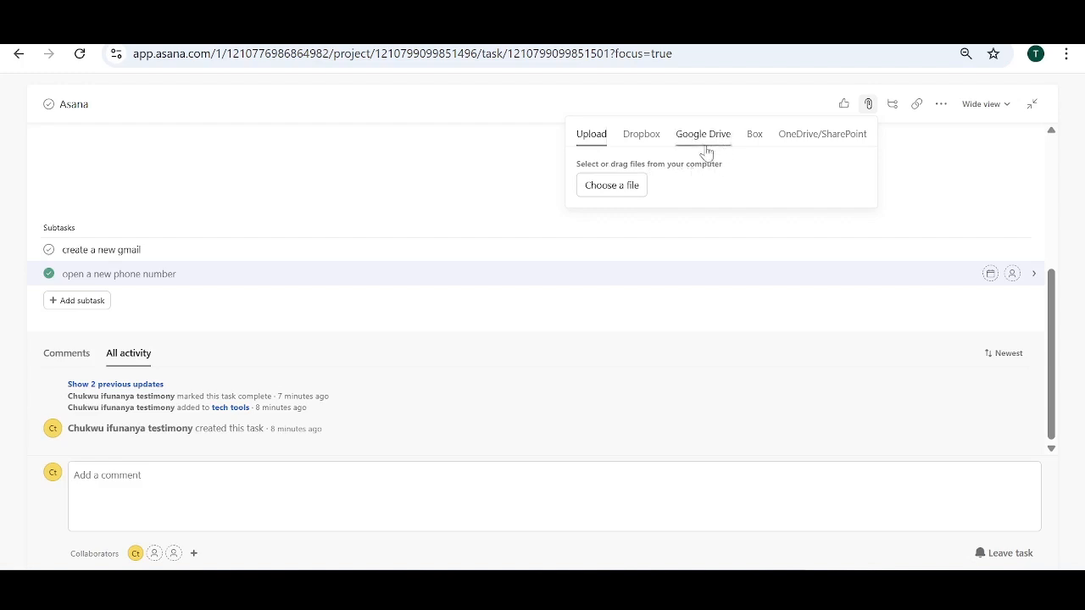
pyautogui.click(623, 188)
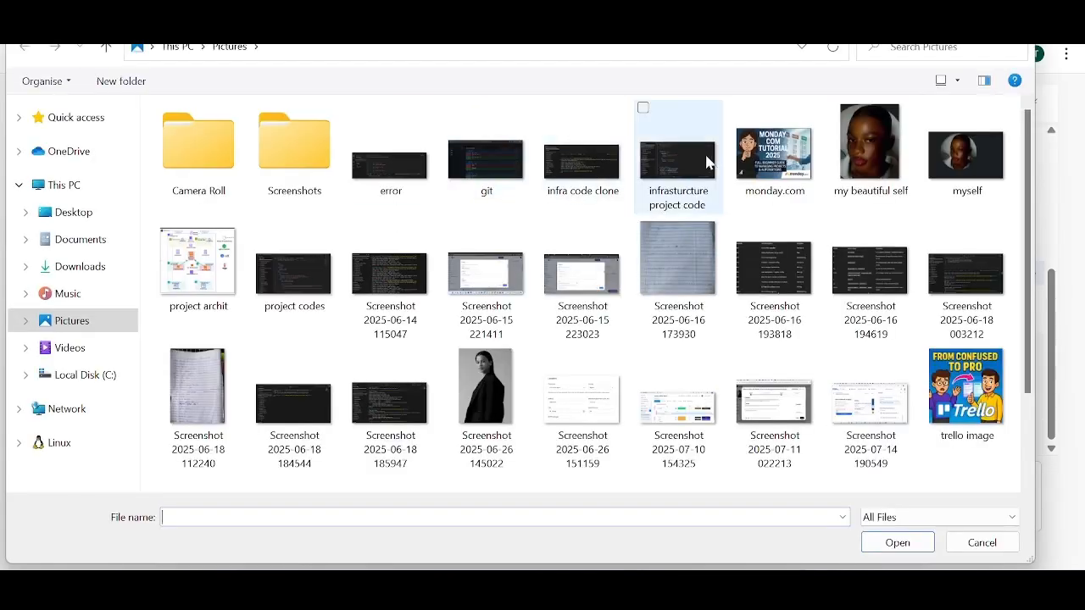
pyautogui.click(202, 285)
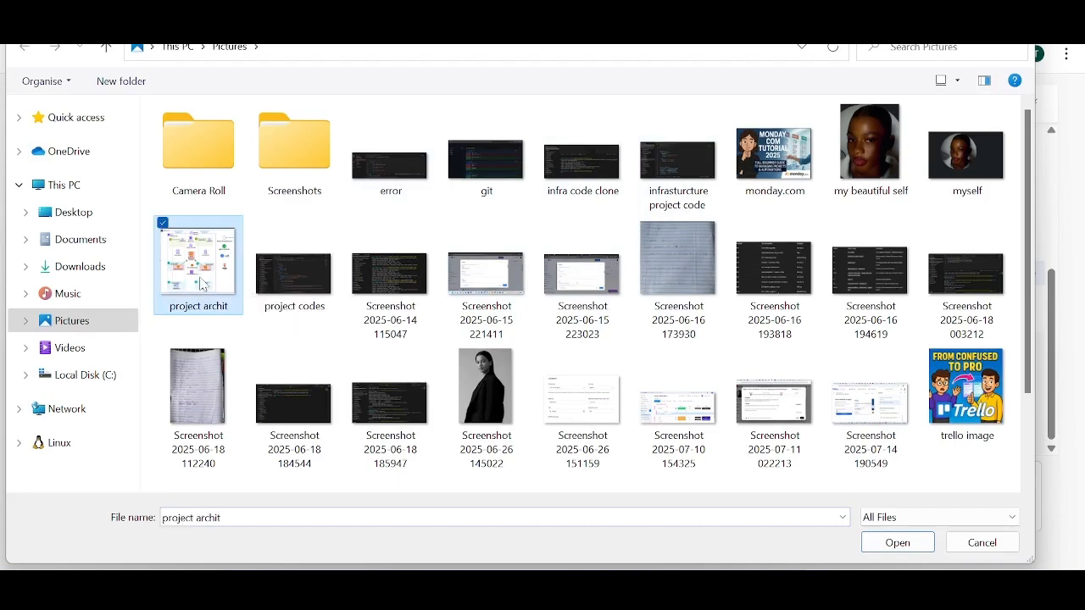
pyautogui.click(897, 544)
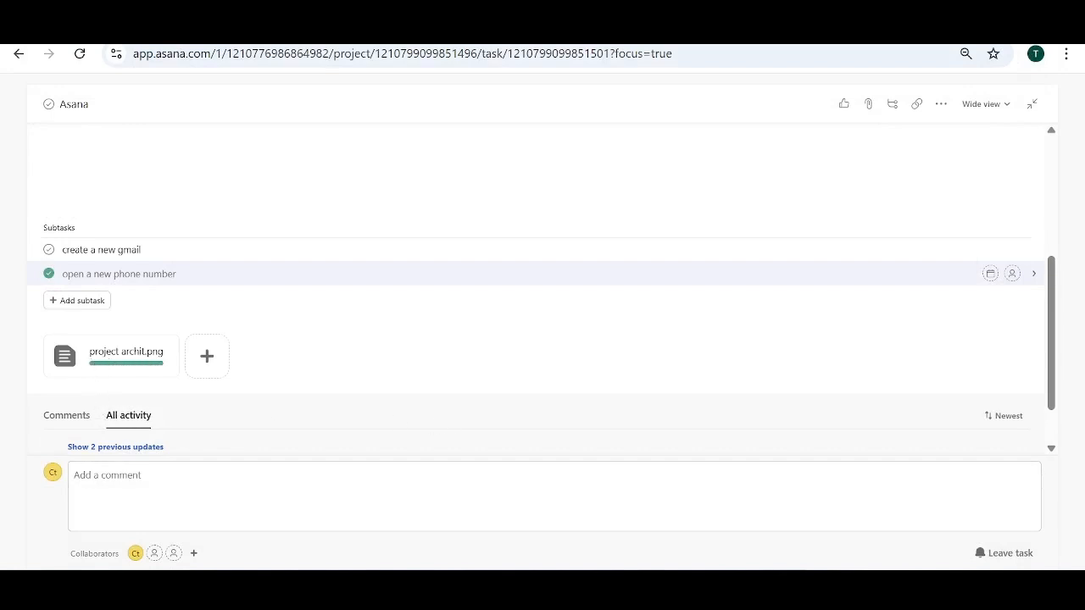
# Step: Check the attachment entry in the task's activity and open project archit.png in the preview
pyautogui.scroll(-2, 203, 452)
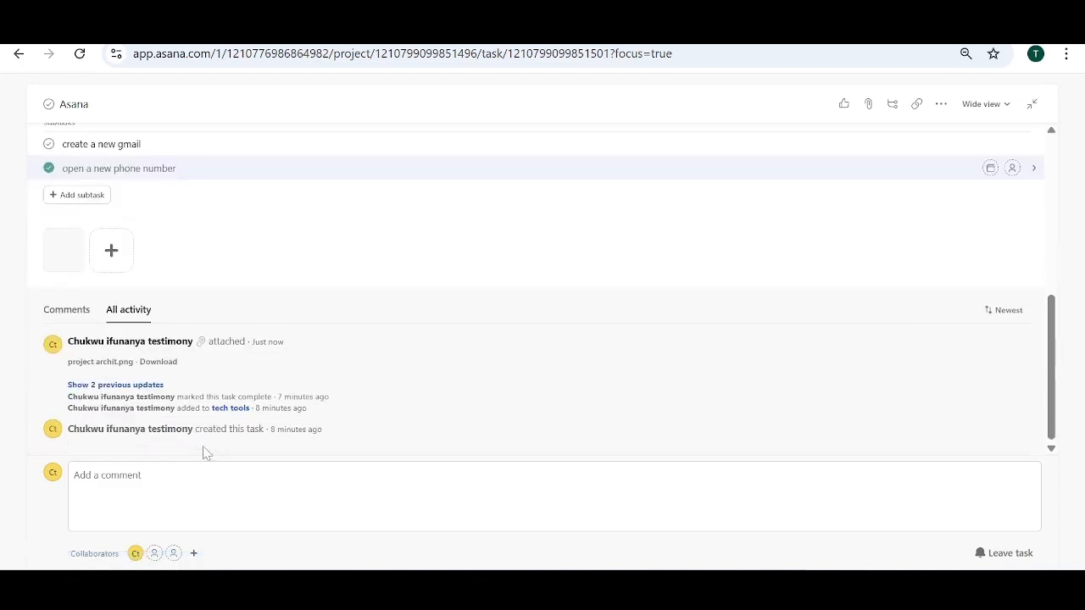
pyautogui.scroll(3, 203, 452)
pyautogui.click(56, 437)
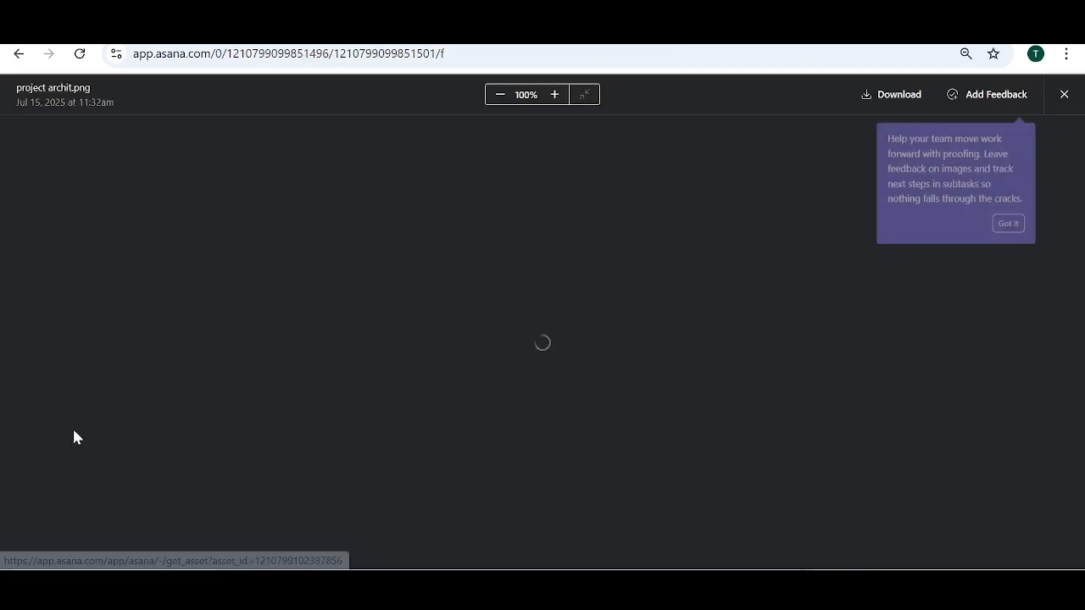
# Step: Dismiss the proofing tip and close the project archit.png preview, reopening and closing it once more from the activity entry
pyautogui.click(1008, 224)
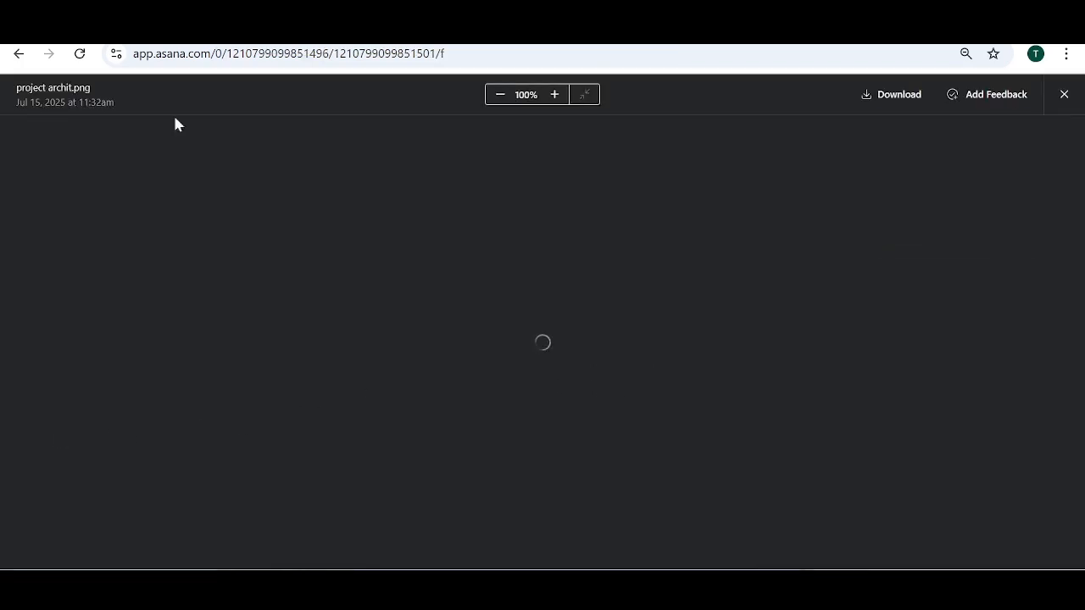
pyautogui.click(1062, 95)
pyautogui.scroll(-1, 252, 331)
pyautogui.scroll(-2, 253, 331)
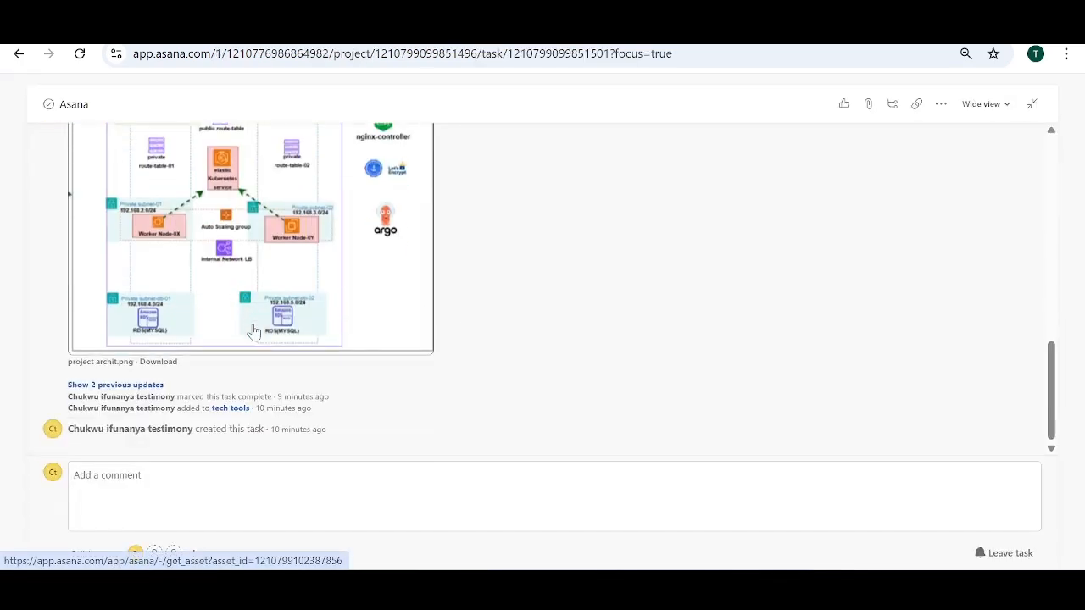
pyautogui.scroll(5, 233, 396)
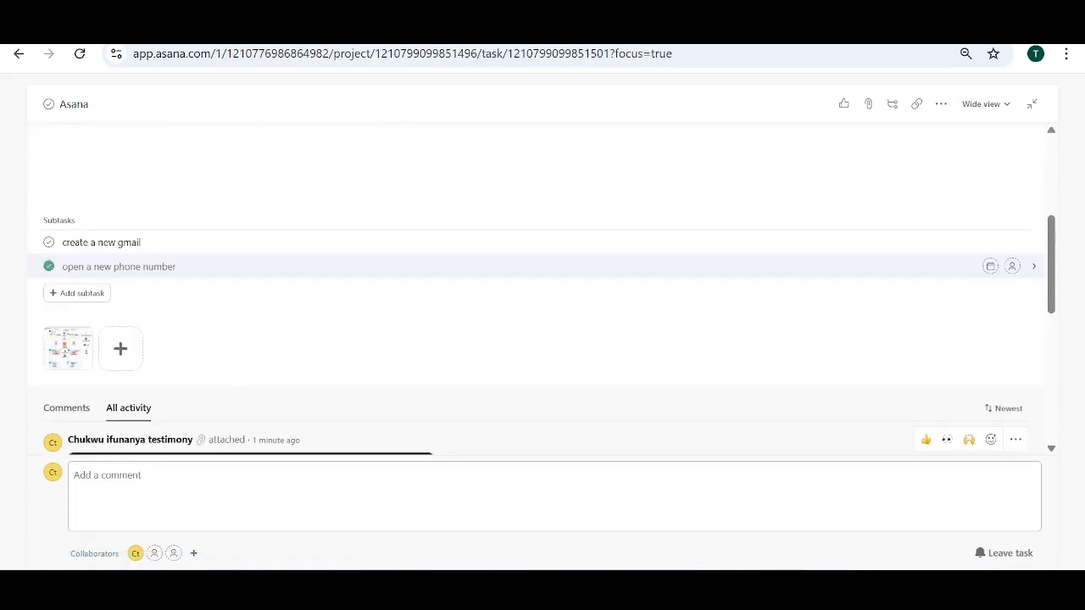
pyautogui.scroll(-2, 528, 356)
pyautogui.click(400, 322)
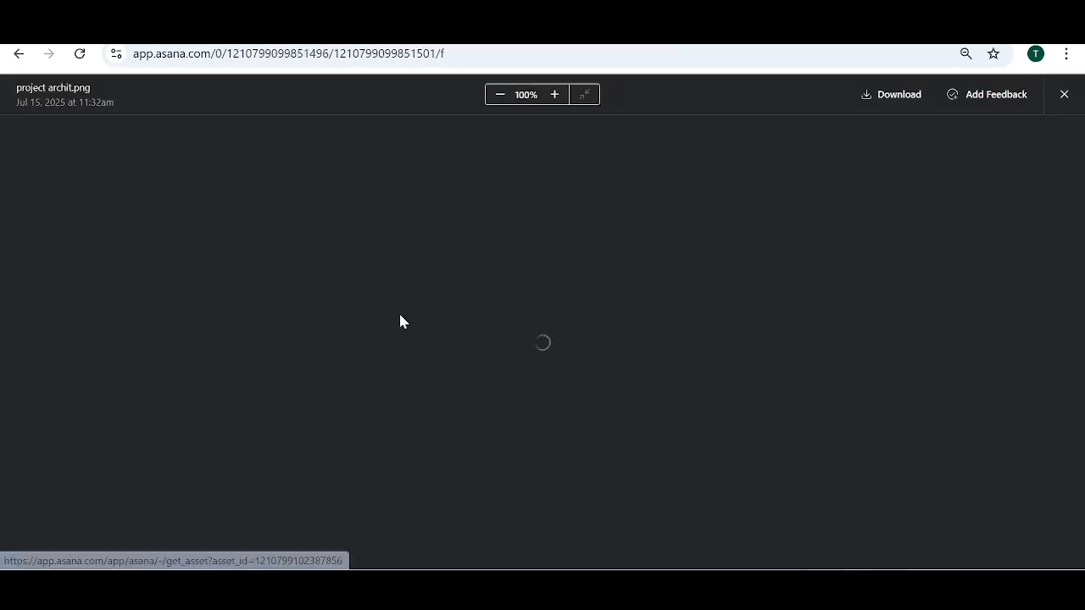
pyautogui.click(1063, 96)
# Step: Examine the Asana task's details and activity history, including the extra actions available for the attachment entry
pyautogui.scroll(-1, 390, 384)
pyautogui.scroll(2, 390, 384)
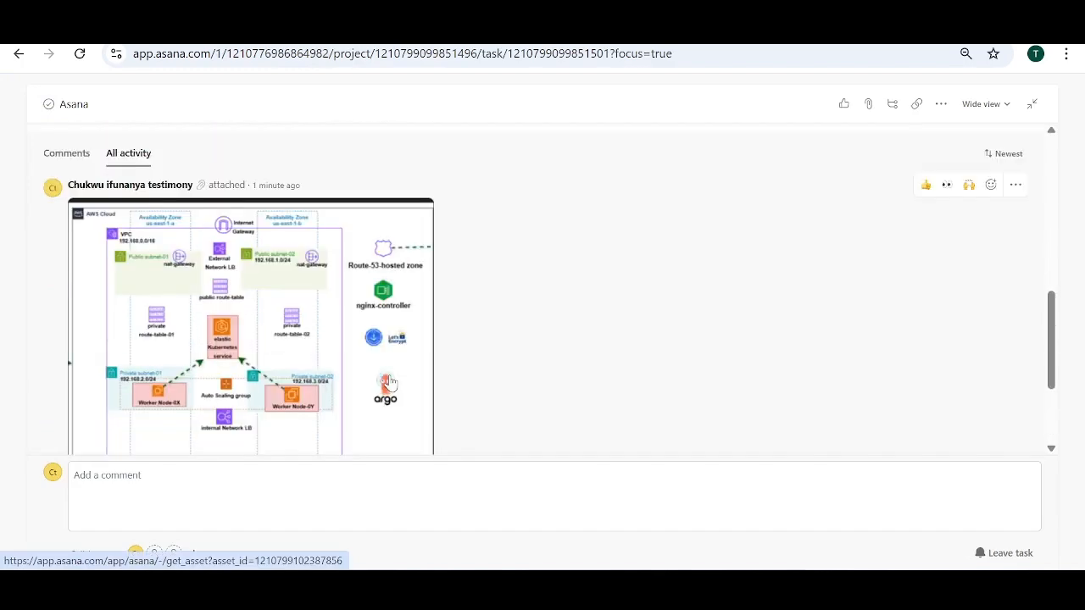
pyautogui.scroll(-2, 387, 381)
pyautogui.scroll(5, 389, 381)
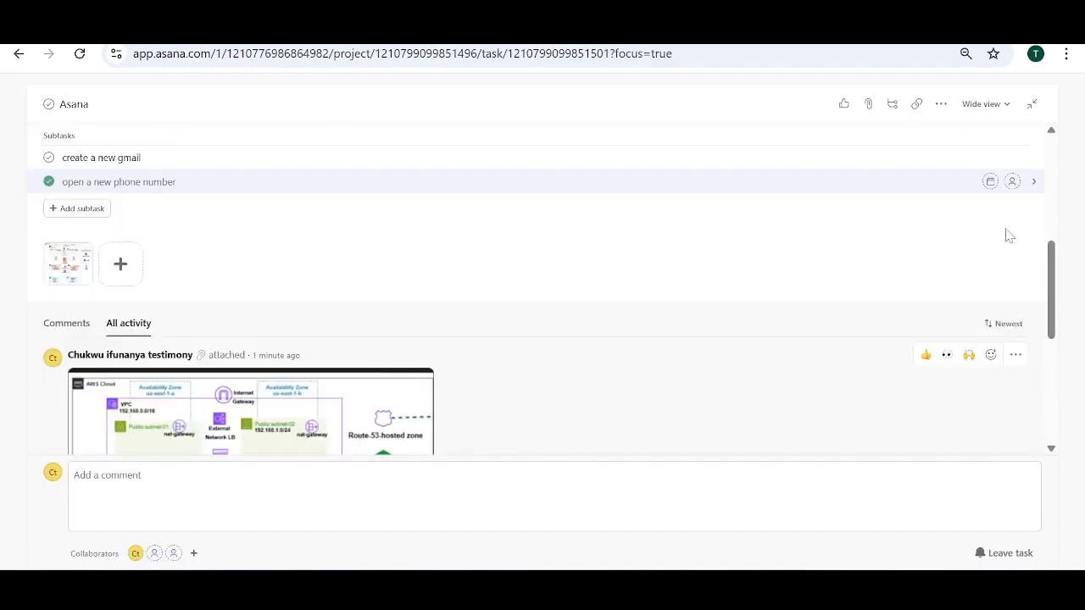
pyautogui.scroll(-1, 345, 401)
pyautogui.scroll(-5, 345, 401)
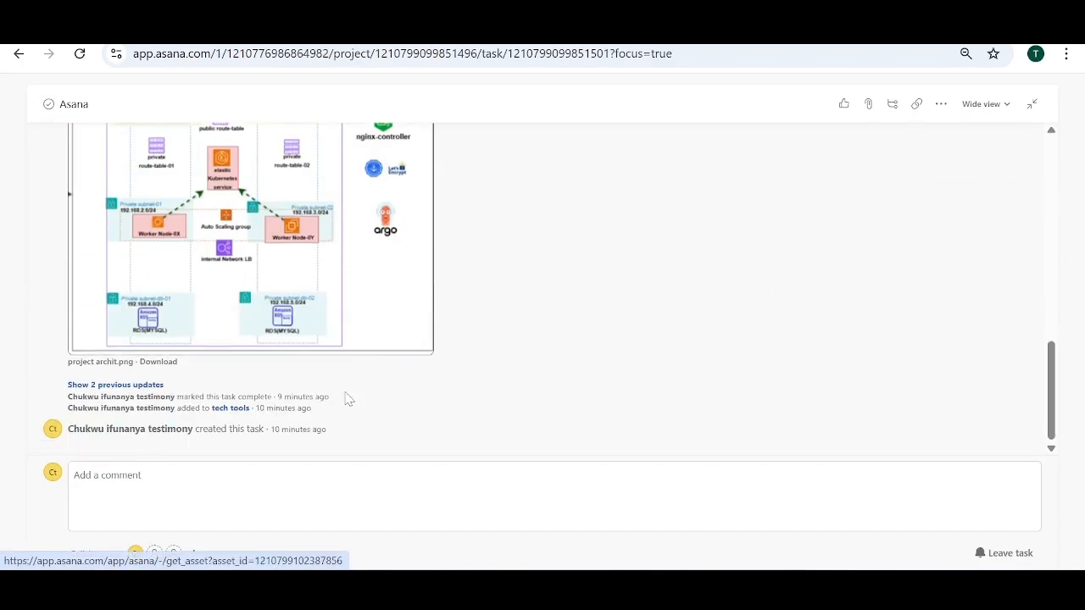
pyautogui.scroll(10, 347, 395)
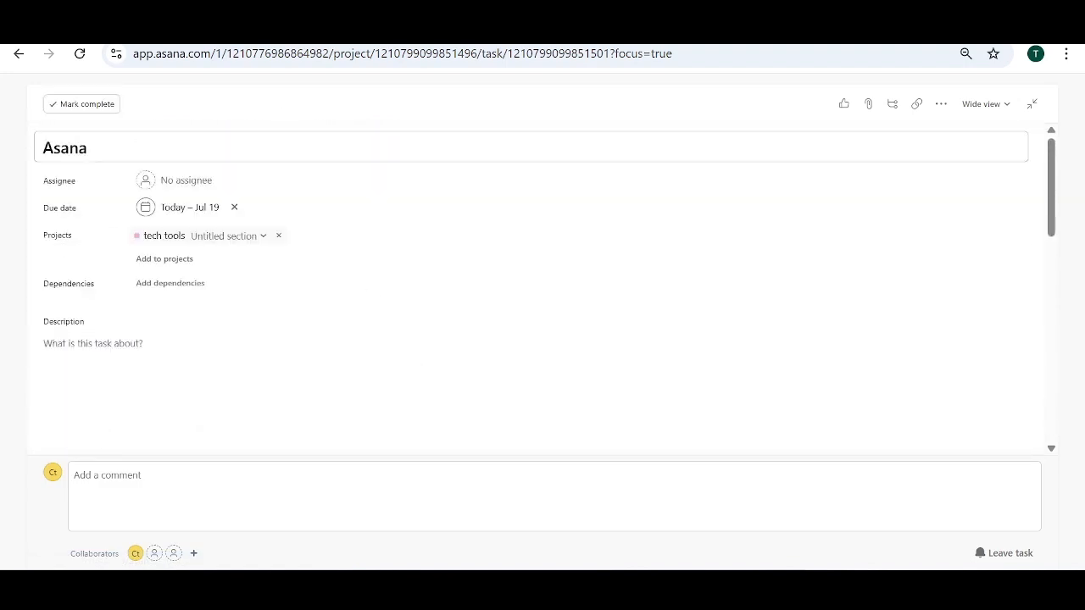
pyautogui.scroll(-5, 281, 408)
pyautogui.scroll(-3, 282, 406)
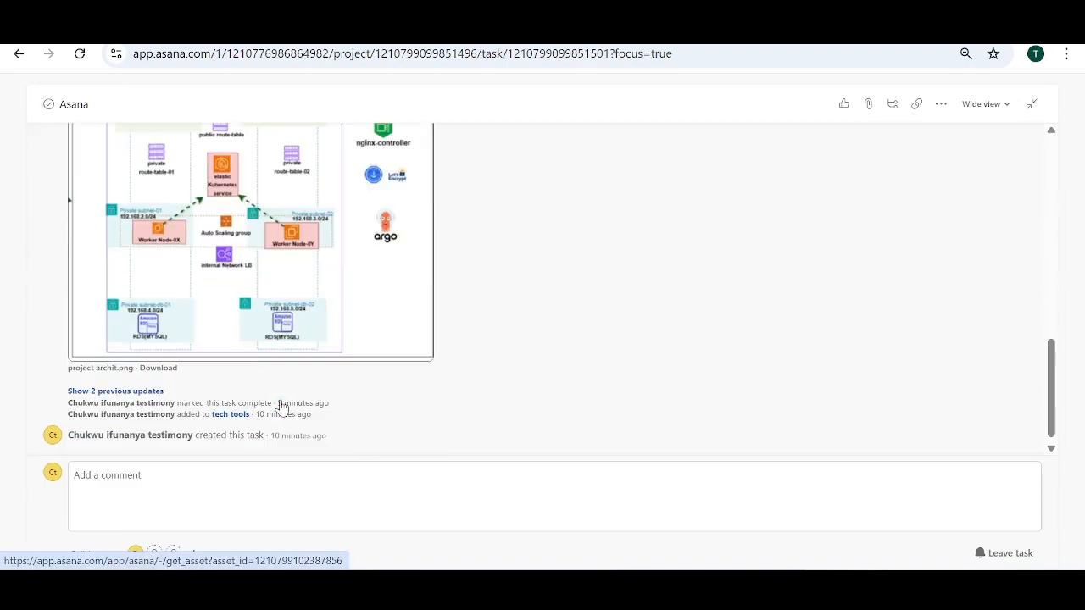
pyautogui.scroll(2, 322, 359)
pyautogui.scroll(3, 337, 354)
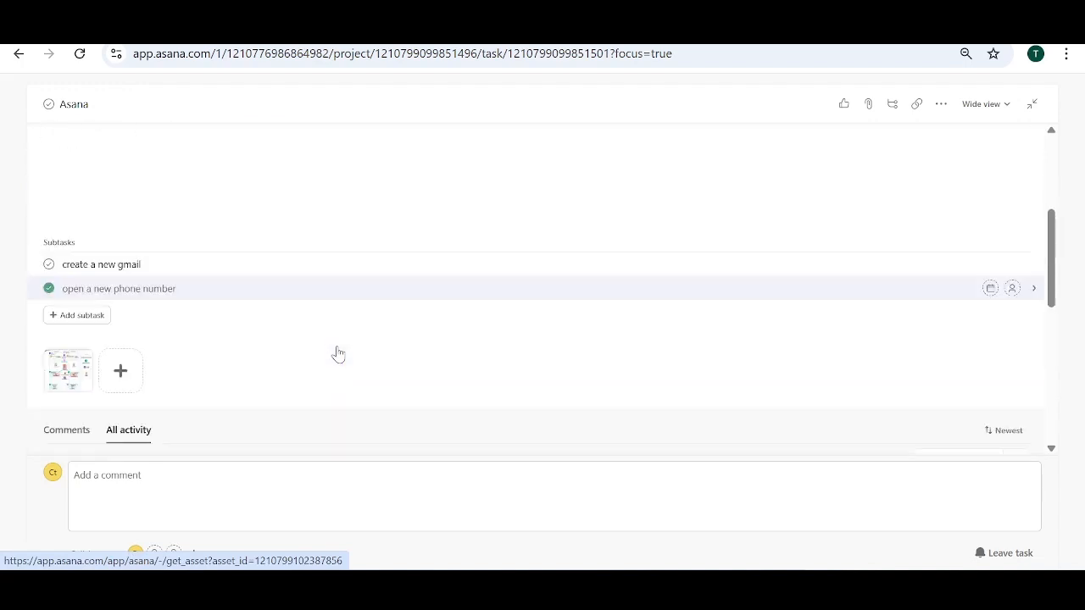
pyautogui.scroll(-2, 381, 343)
pyautogui.click(1016, 283)
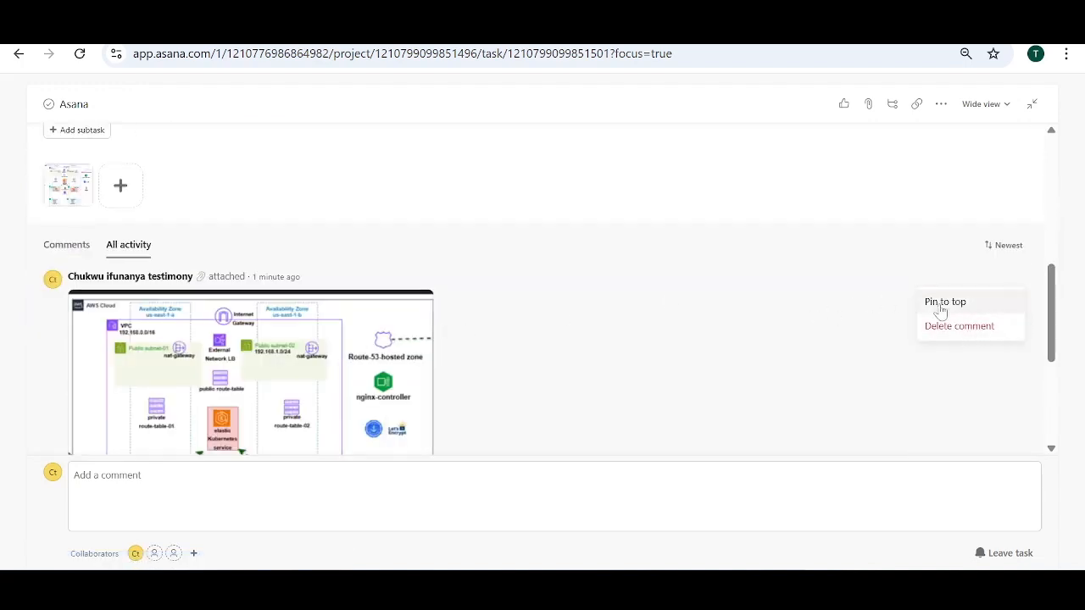
pyautogui.click(753, 278)
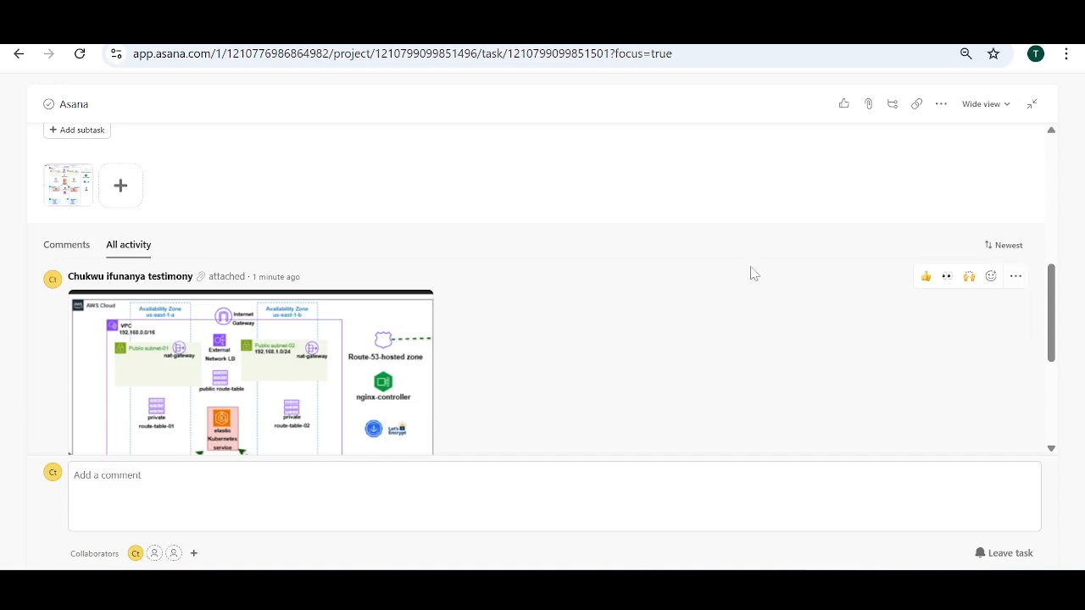
# Step: Like the Asana task and look through its activity and details again
pyautogui.scroll(5, 707, 319)
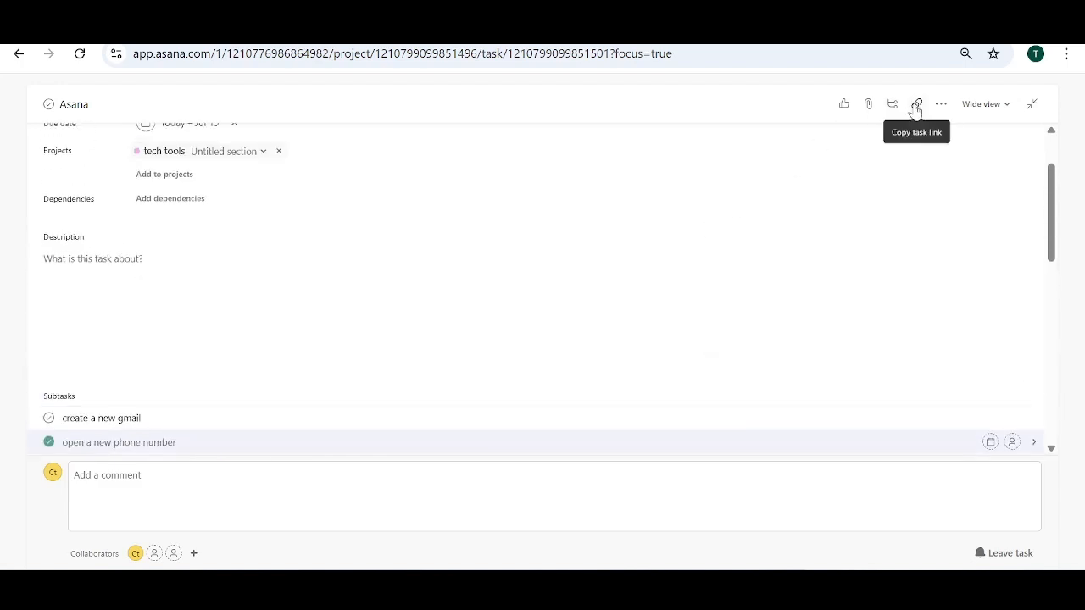
pyautogui.click(845, 108)
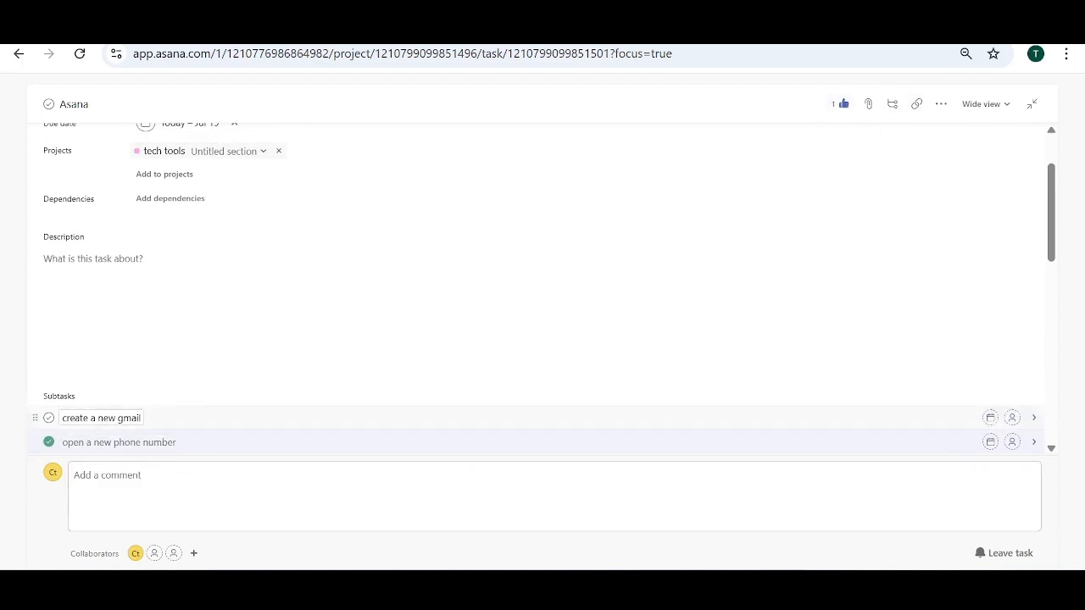
pyautogui.scroll(-10, 594, 433)
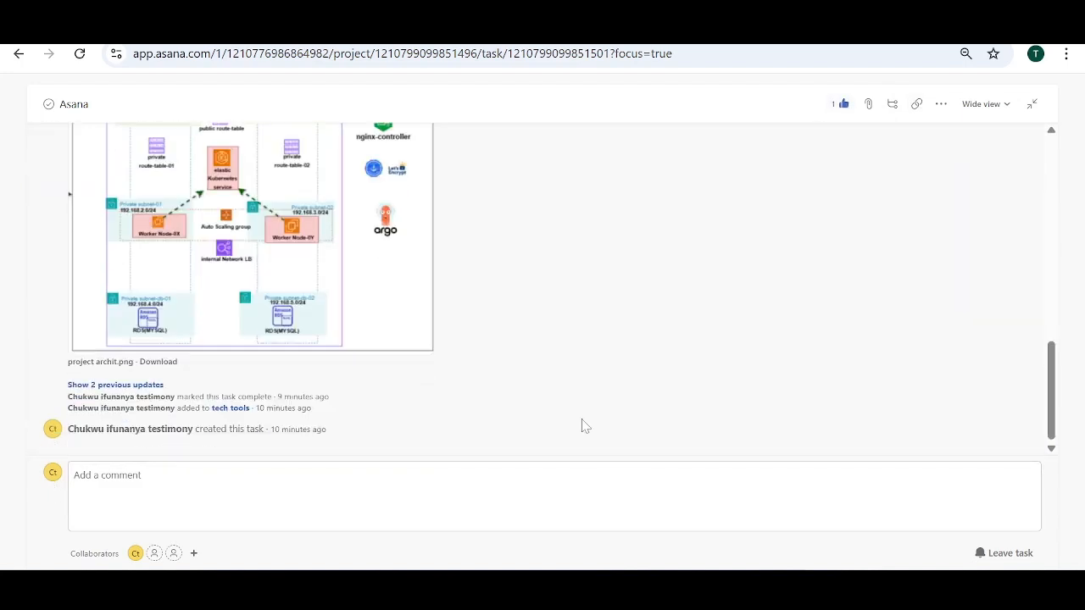
pyautogui.scroll(15, 582, 426)
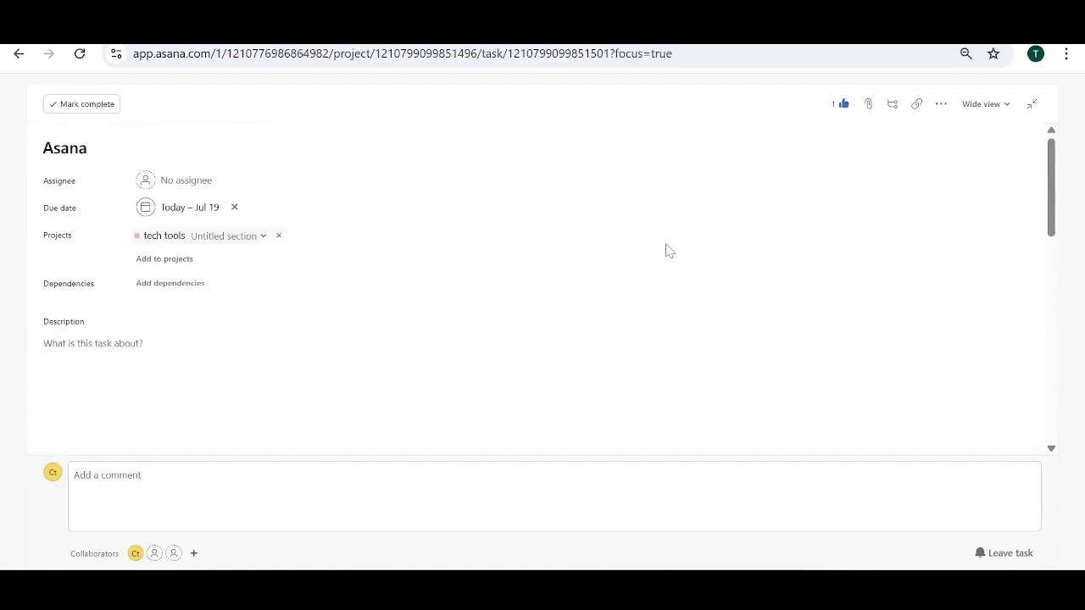
# Step: Try the narrow view and description view layouts for the full-screen task, and return it to wide view
pyautogui.click(983, 105)
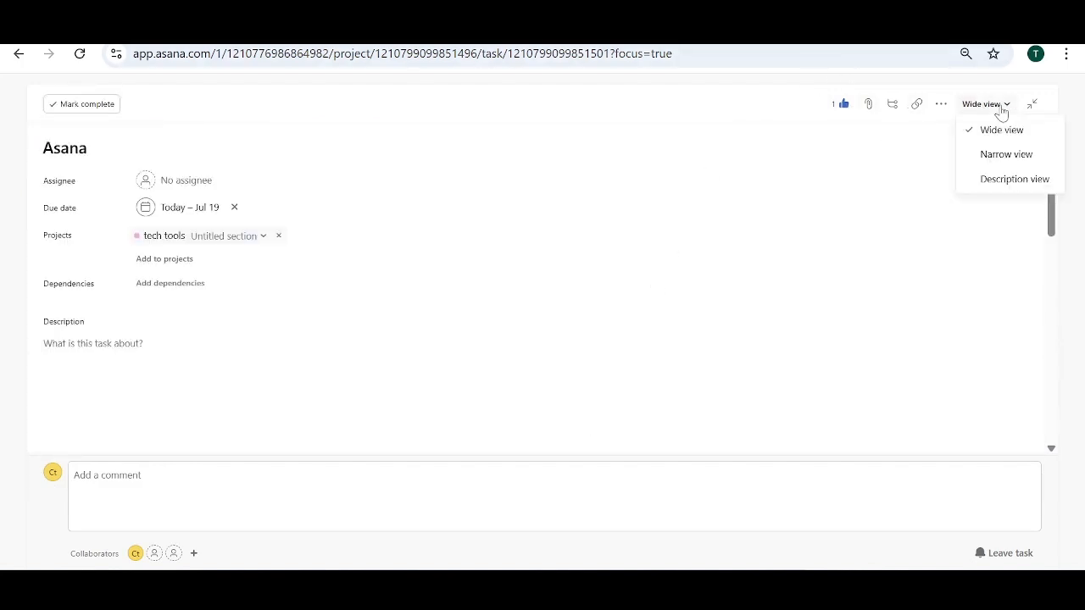
pyautogui.click(1011, 156)
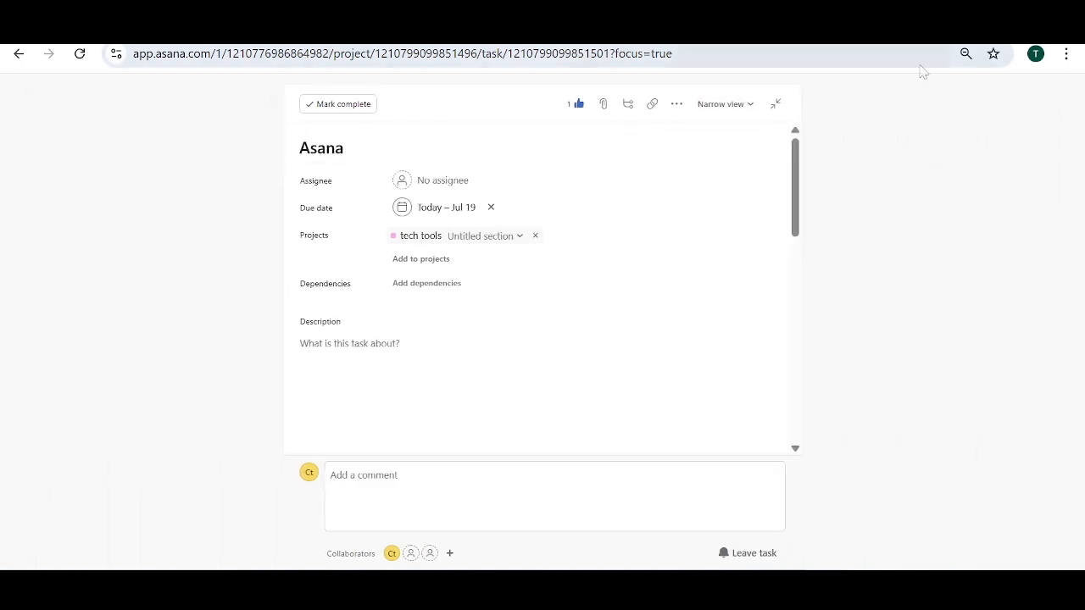
pyautogui.click(749, 107)
pyautogui.click(725, 182)
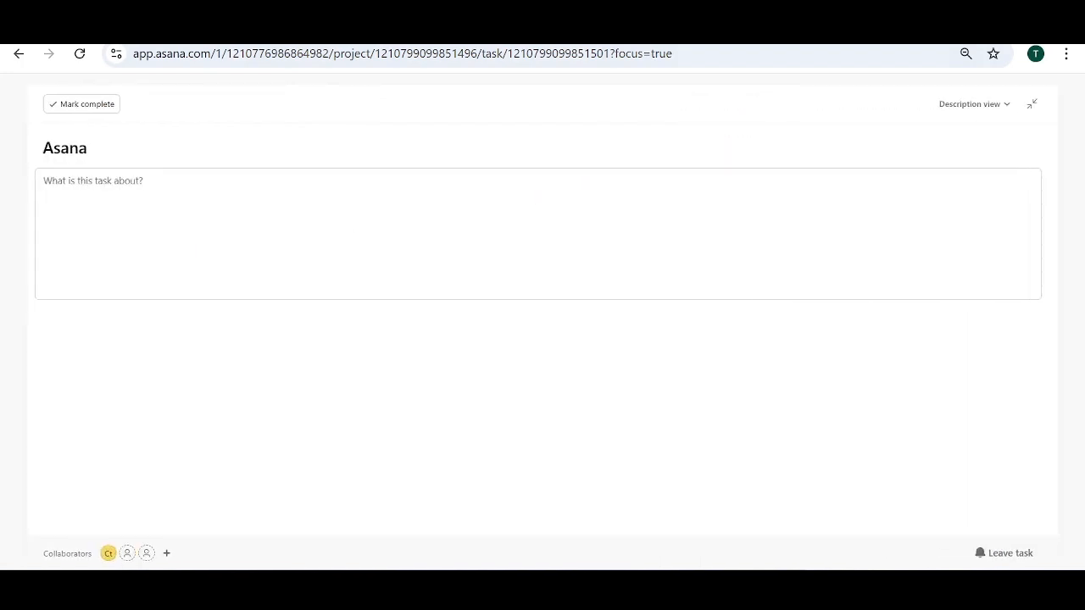
pyautogui.click(1000, 108)
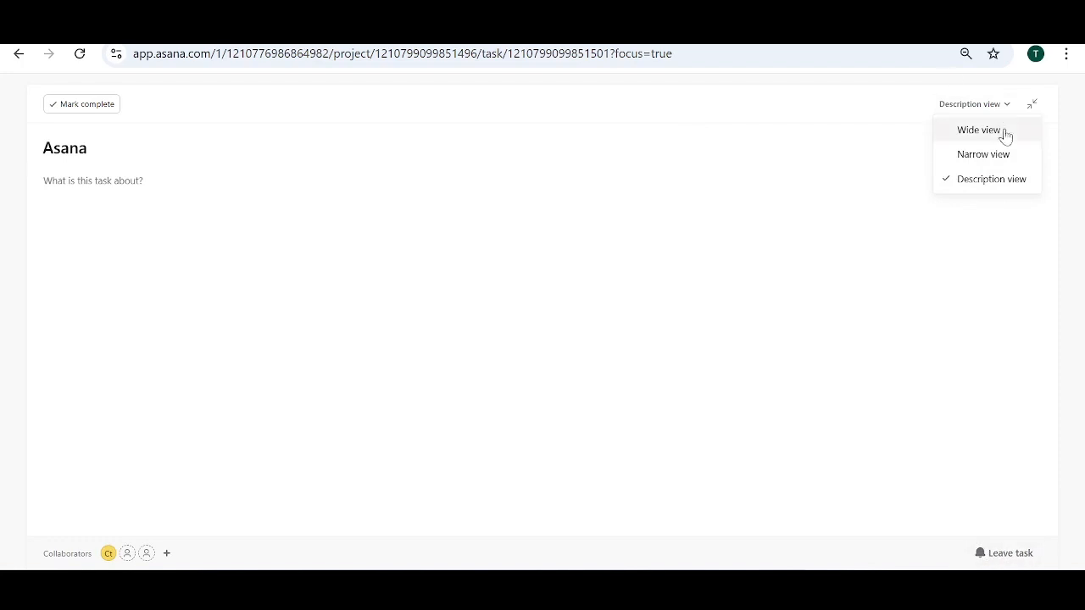
pyautogui.click(975, 134)
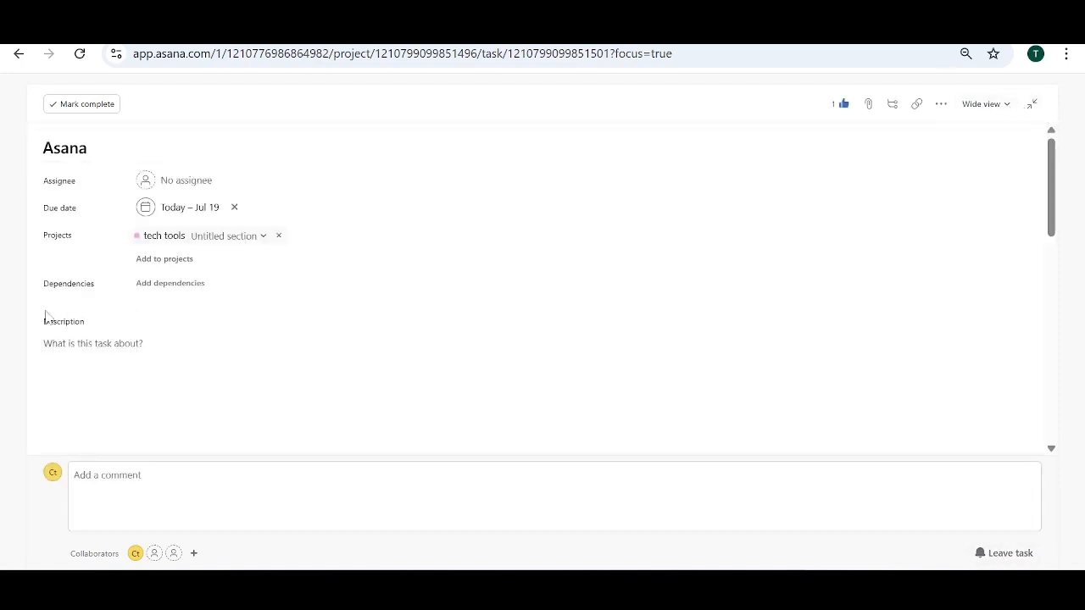
# Step: Leave the task's full-screen view, check its additional actions, and close the task details to return to the board
pyautogui.click(1032, 104)
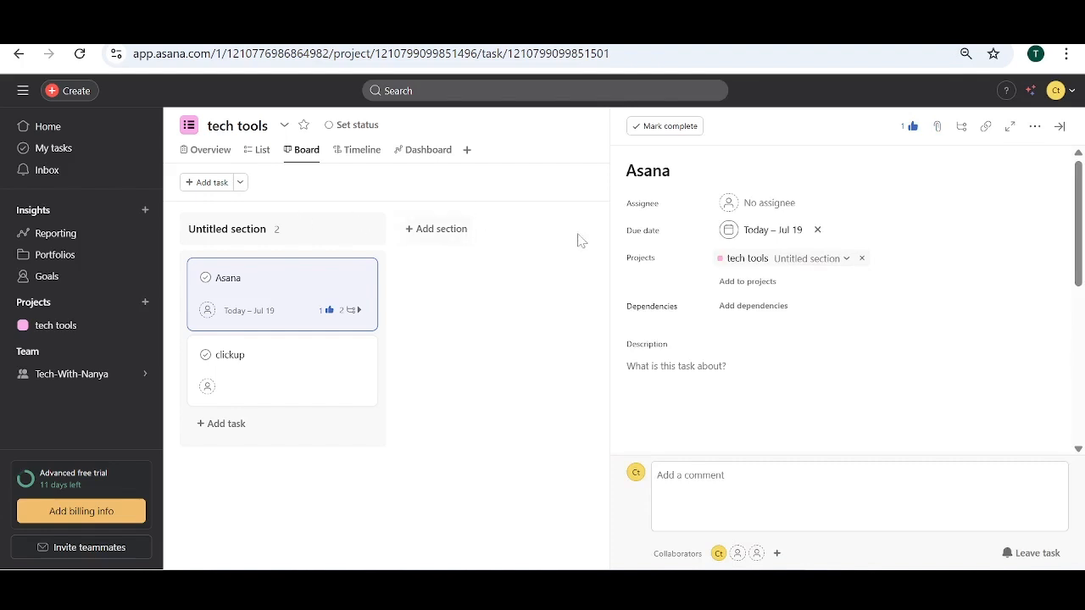
pyautogui.click(1035, 127)
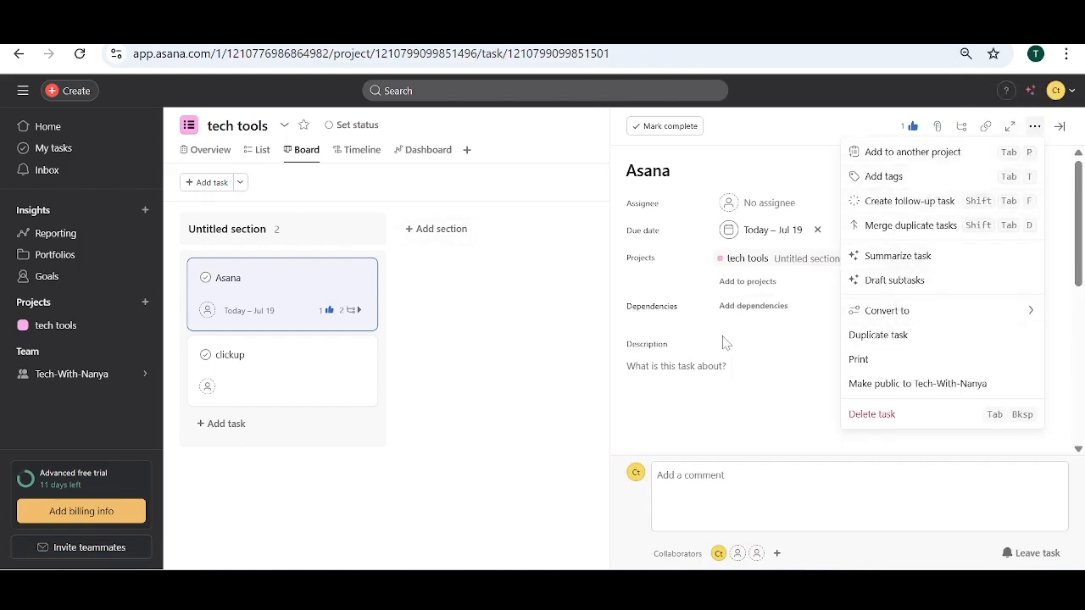
pyautogui.click(523, 392)
pyautogui.click(521, 391)
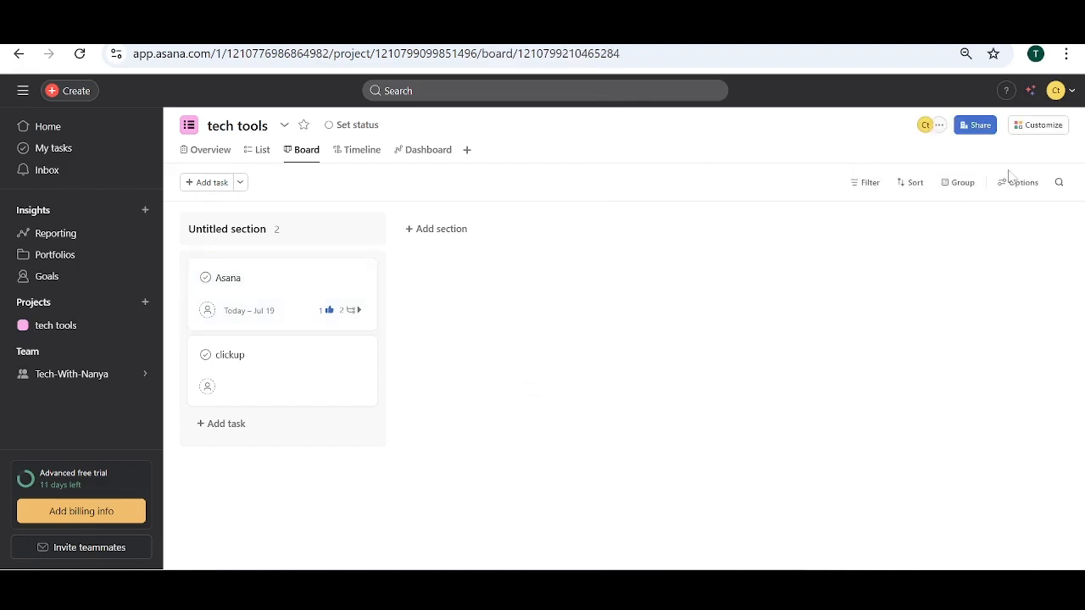
# Step: Open the customization options of the tech tools project and review the features that can be edited
pyautogui.click(1036, 129)
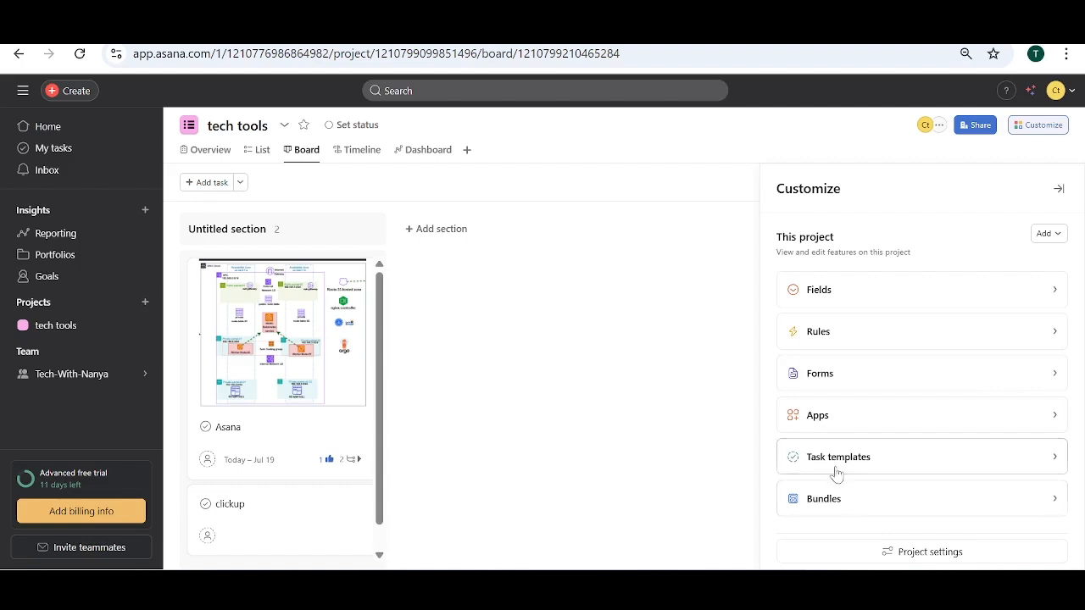
pyautogui.click(450, 399)
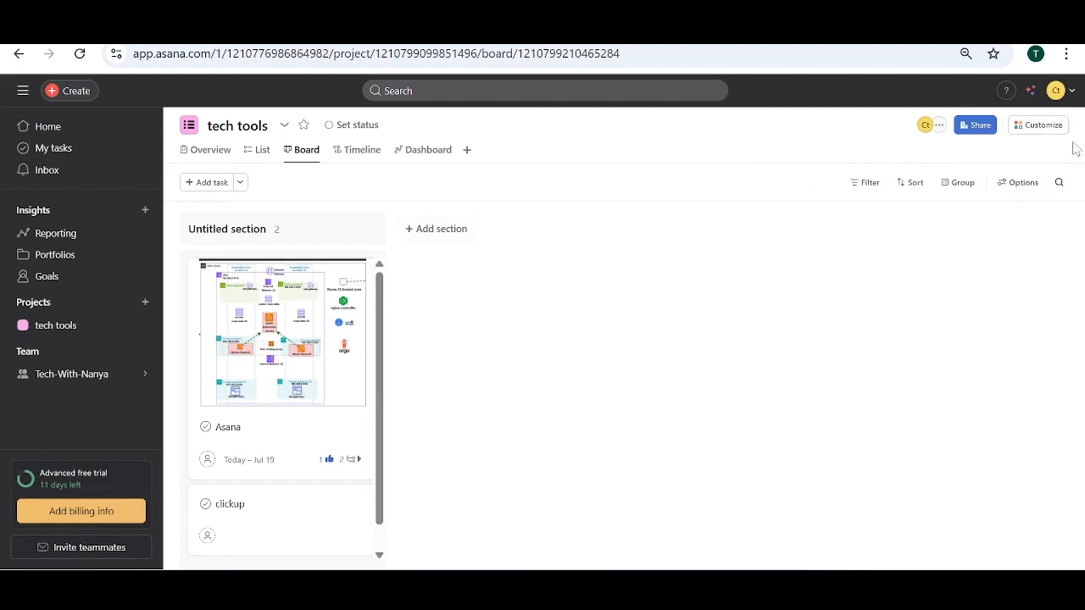
pyautogui.click(1039, 126)
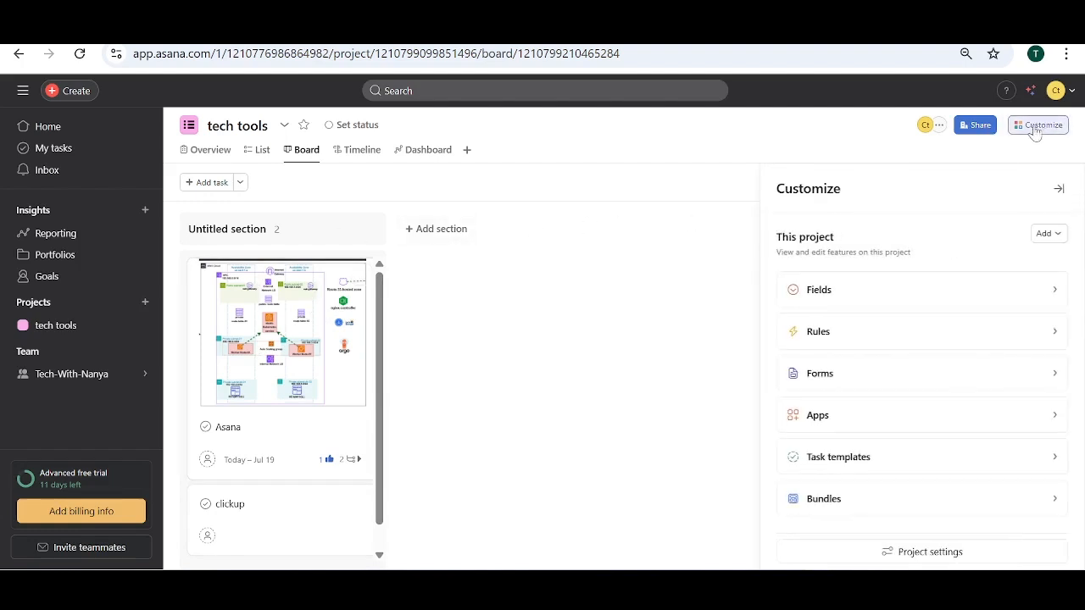
# Step: Start a new custom field for the tech tools project, titled "priority" with the Multi-select field type
pyautogui.click(807, 291)
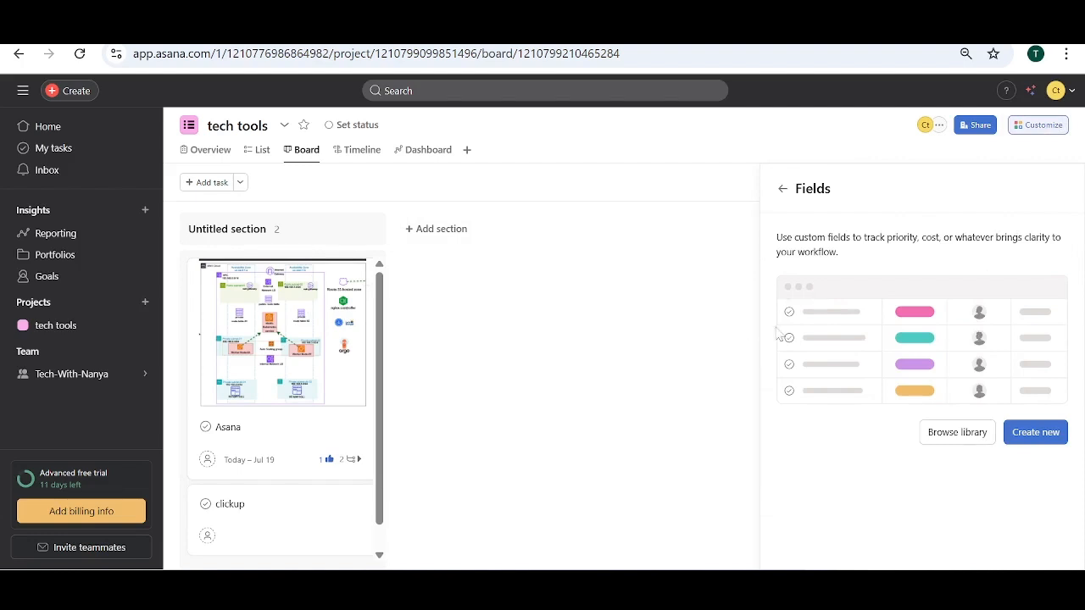
pyautogui.click(1020, 436)
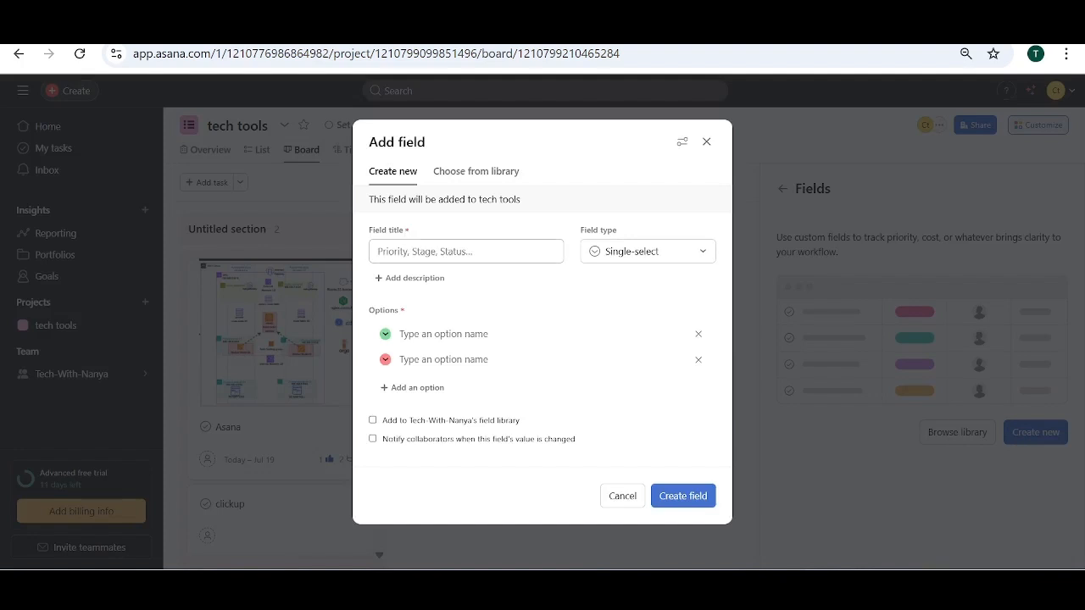
pyautogui.click(415, 252)
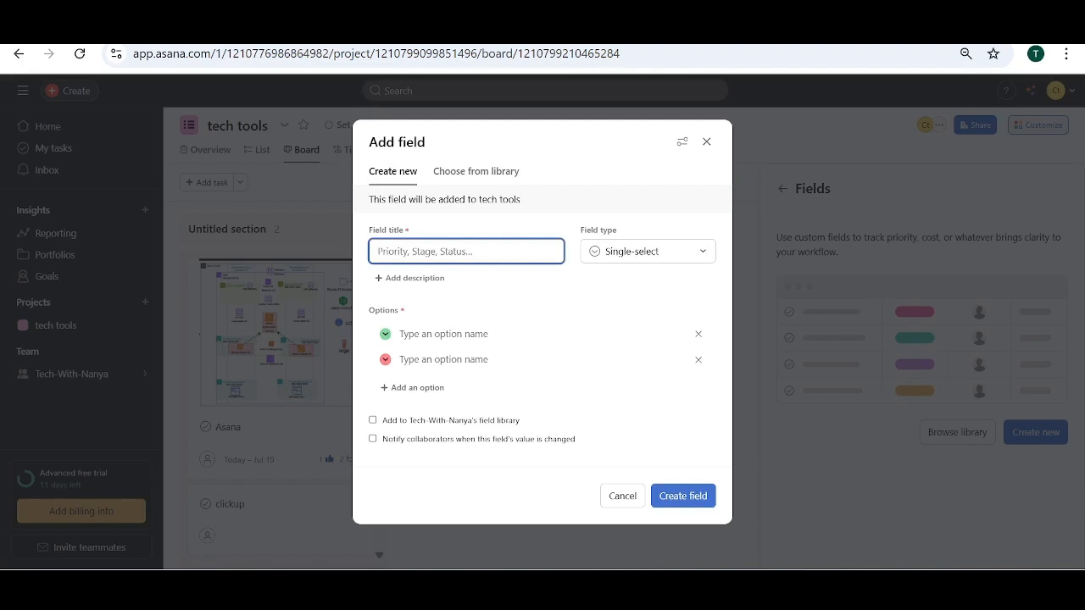
pyautogui.write('priority')
pyautogui.click(700, 256)
pyautogui.click(644, 303)
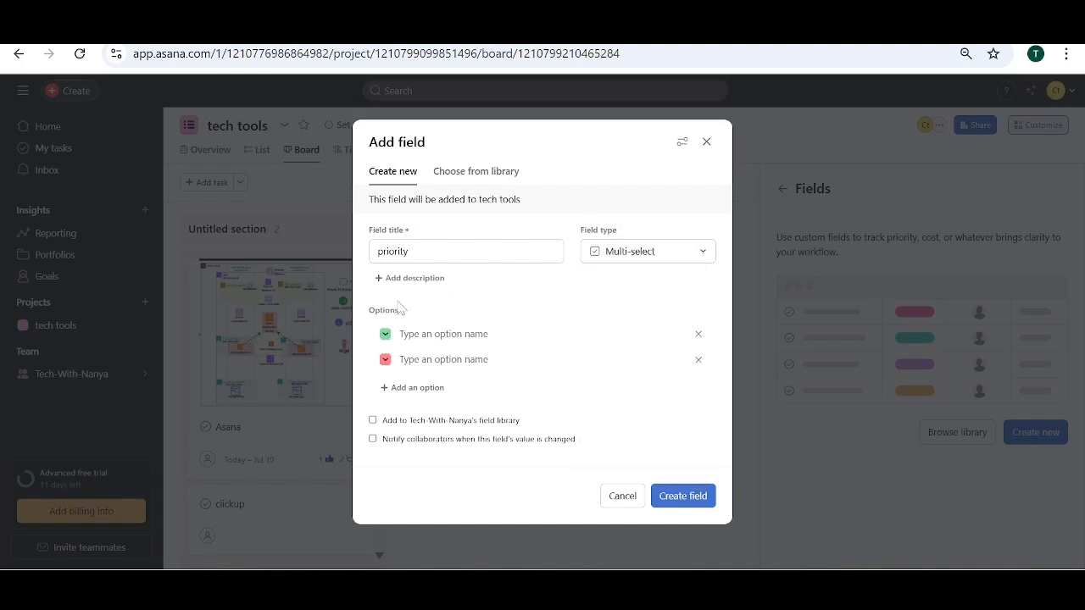
# Step: Give the priority field the options low, medium and urgent, and create the field
pyautogui.click(443, 334)
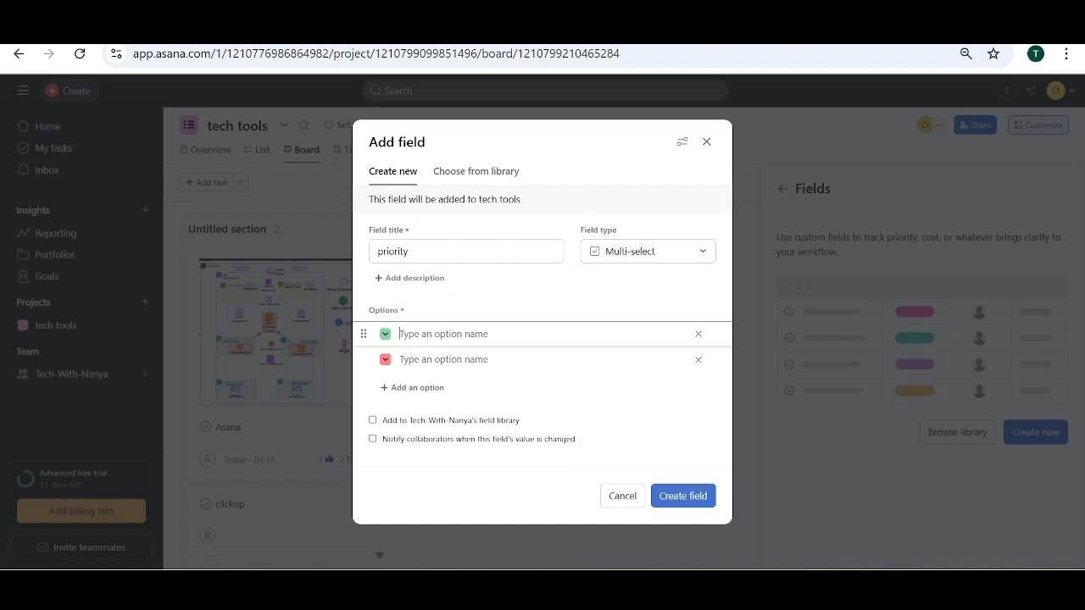
pyautogui.write('low')
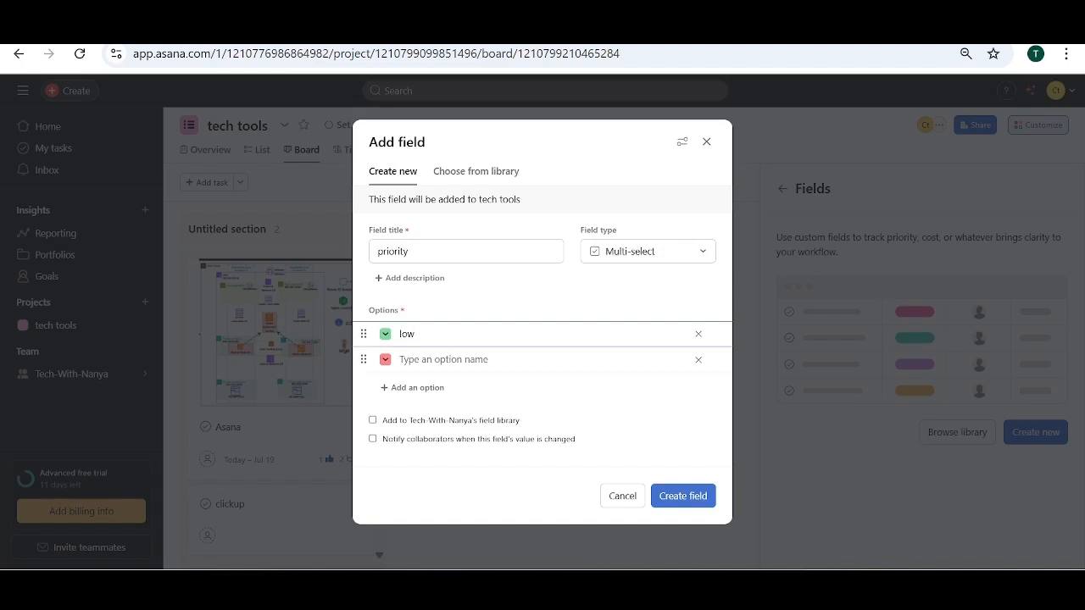
pyautogui.press('Return')
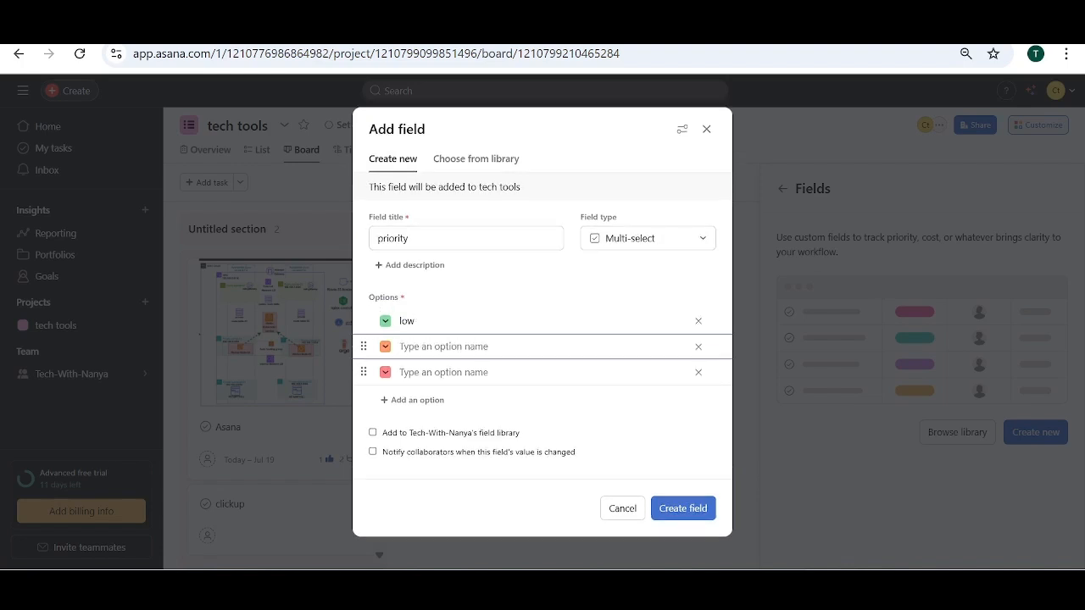
pyautogui.write('medium')
pyautogui.press('Return')
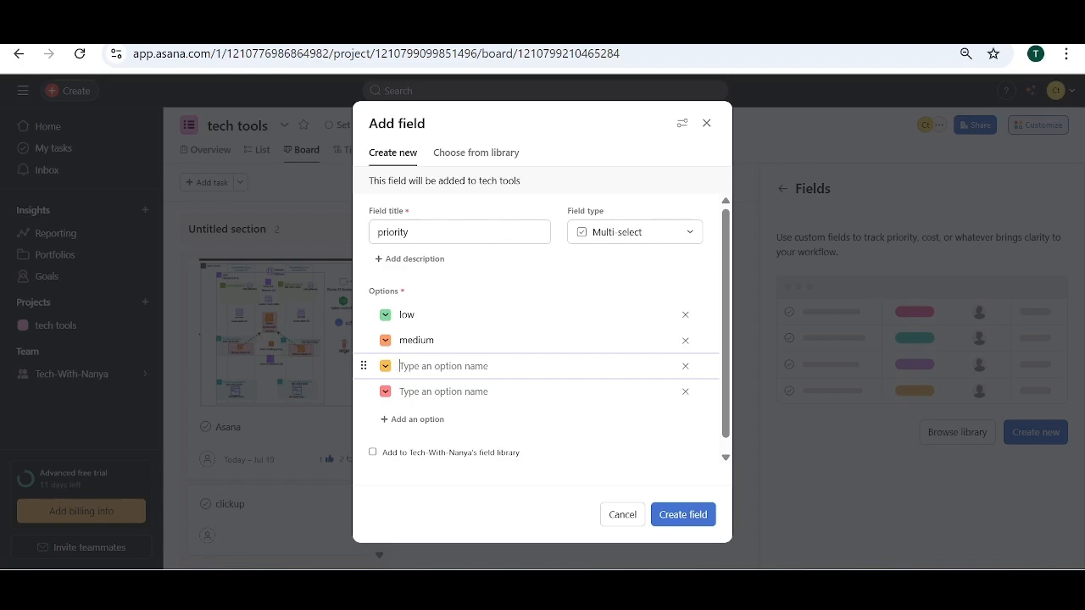
pyautogui.write('u')
pyautogui.press('BackSpace')
pyautogui.write('urgent')
pyautogui.click(685, 515)
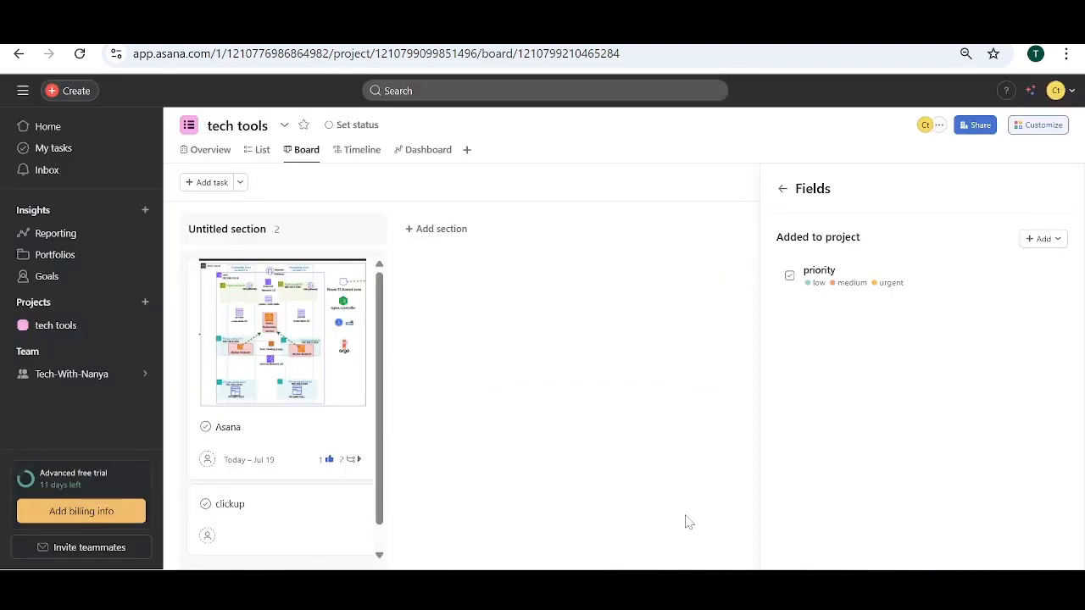
# Step: Edit the priority field so the medium option is blue and the urgent option is red, and save the changes
pyautogui.click(833, 276)
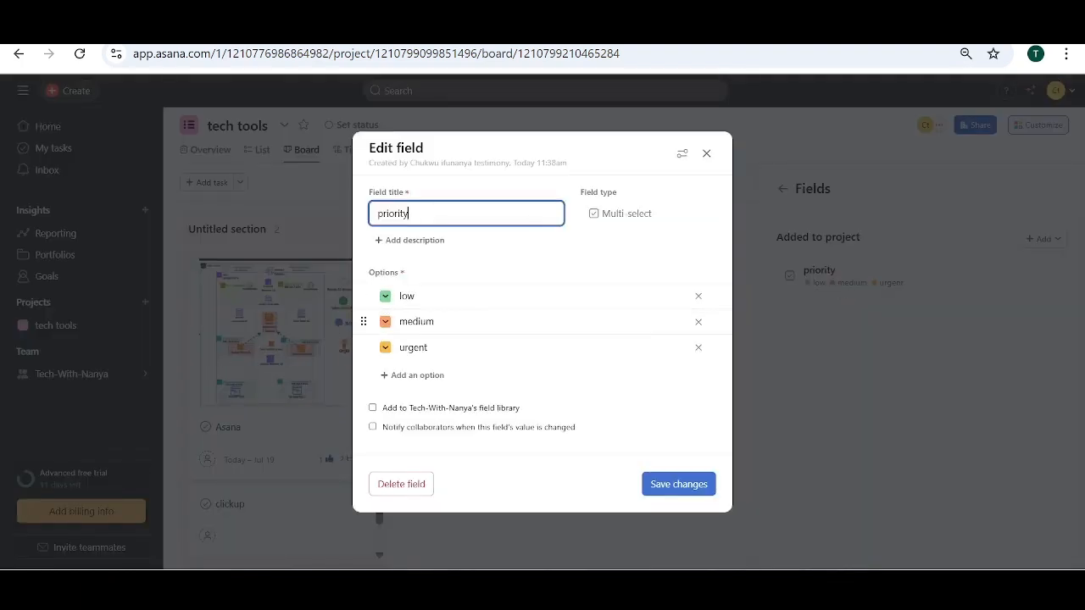
pyautogui.click(385, 296)
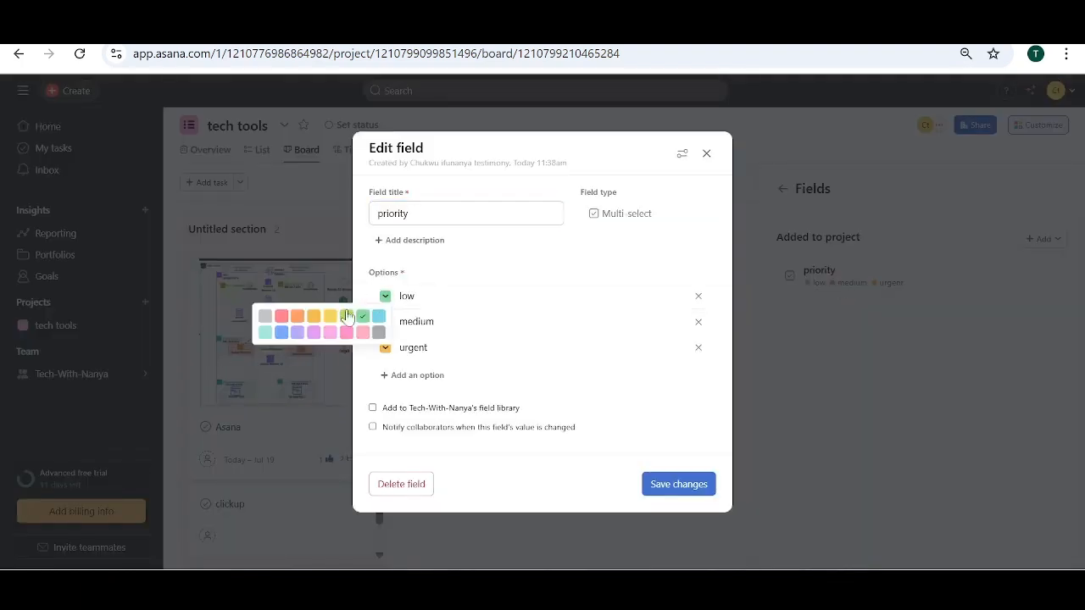
pyautogui.click(393, 325)
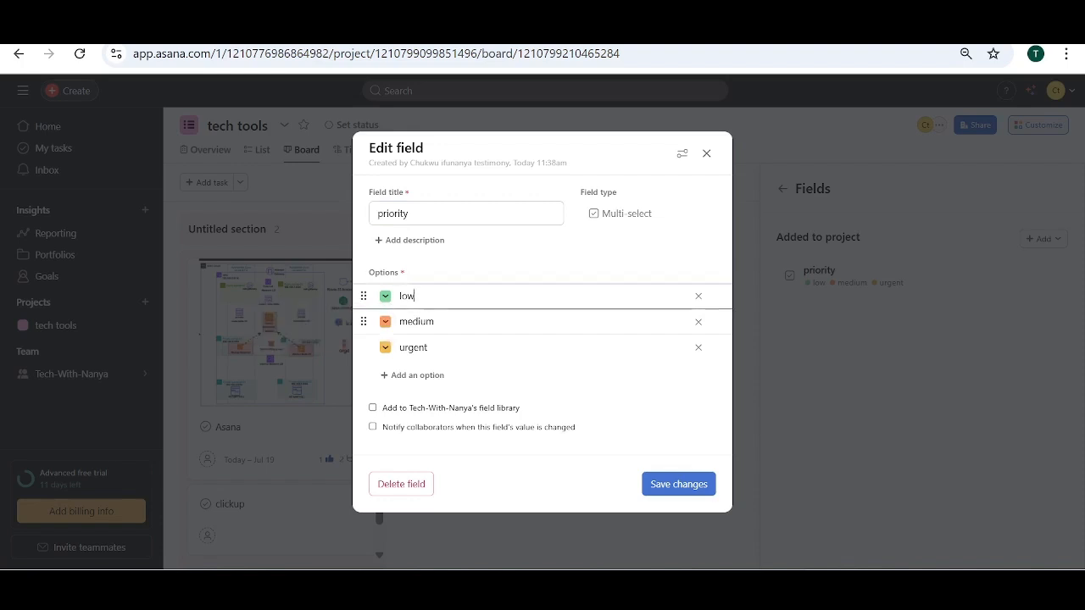
pyautogui.click(386, 324)
pyautogui.click(282, 352)
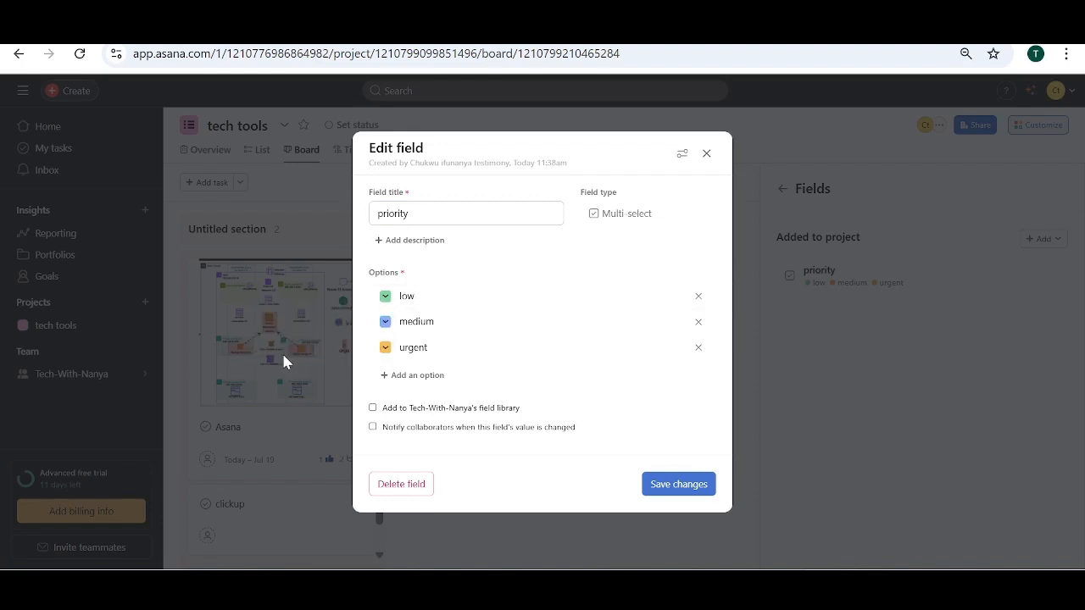
pyautogui.click(386, 348)
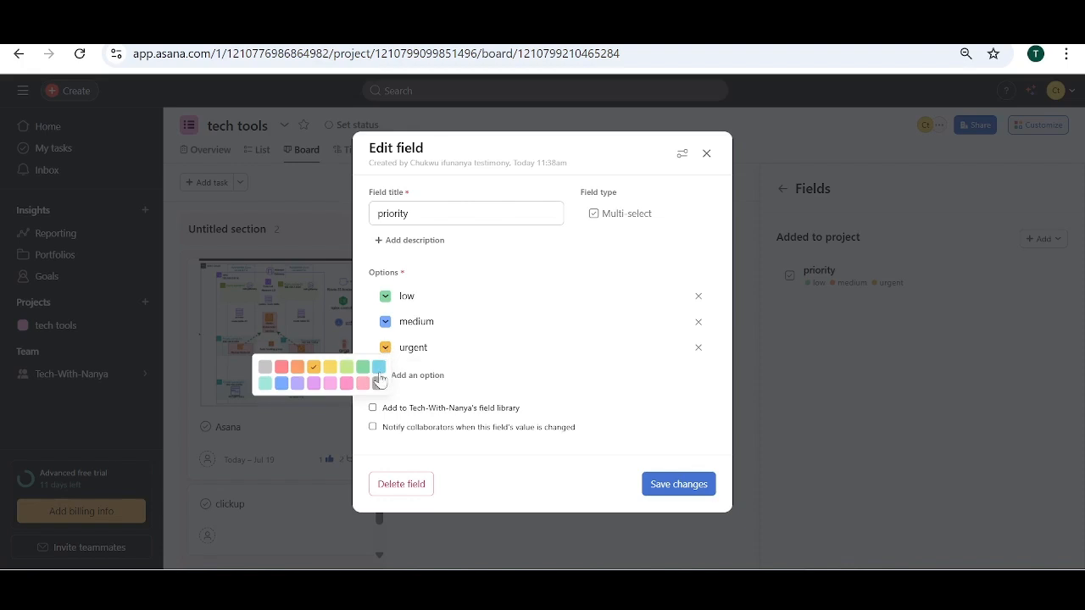
pyautogui.click(282, 367)
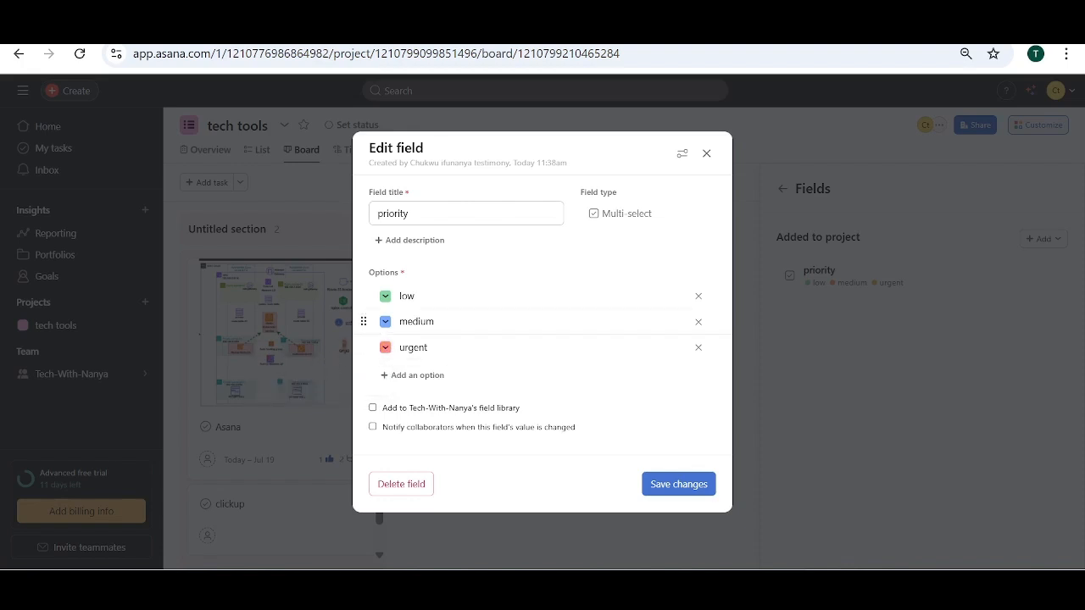
pyautogui.click(666, 484)
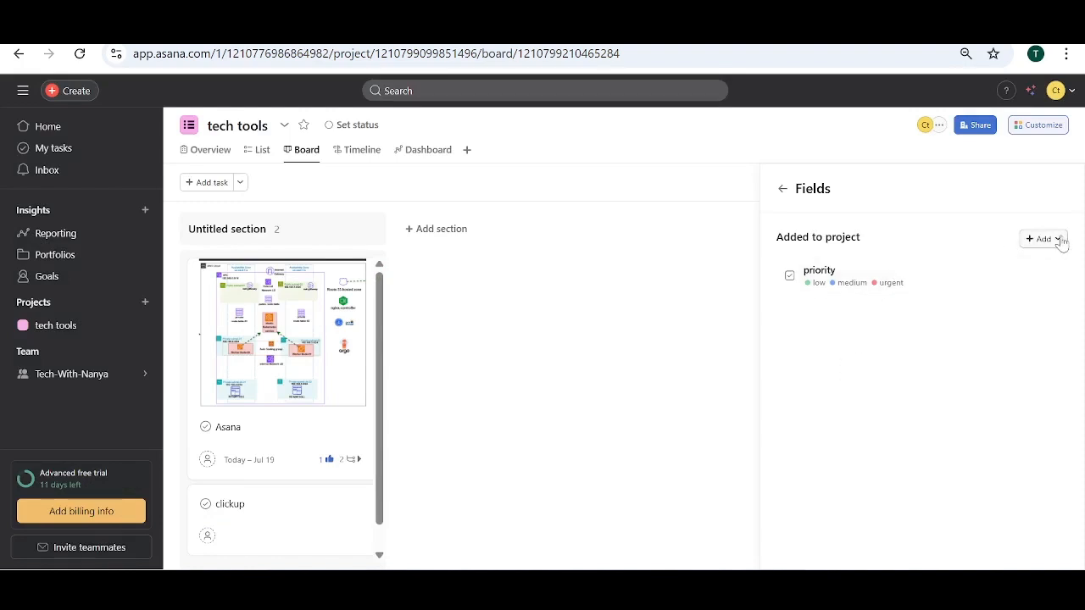
# Step: Review the tech tools project's sharing settings, checking the access roles for invitees, task collaborators and the team, and close them
pyautogui.click(940, 124)
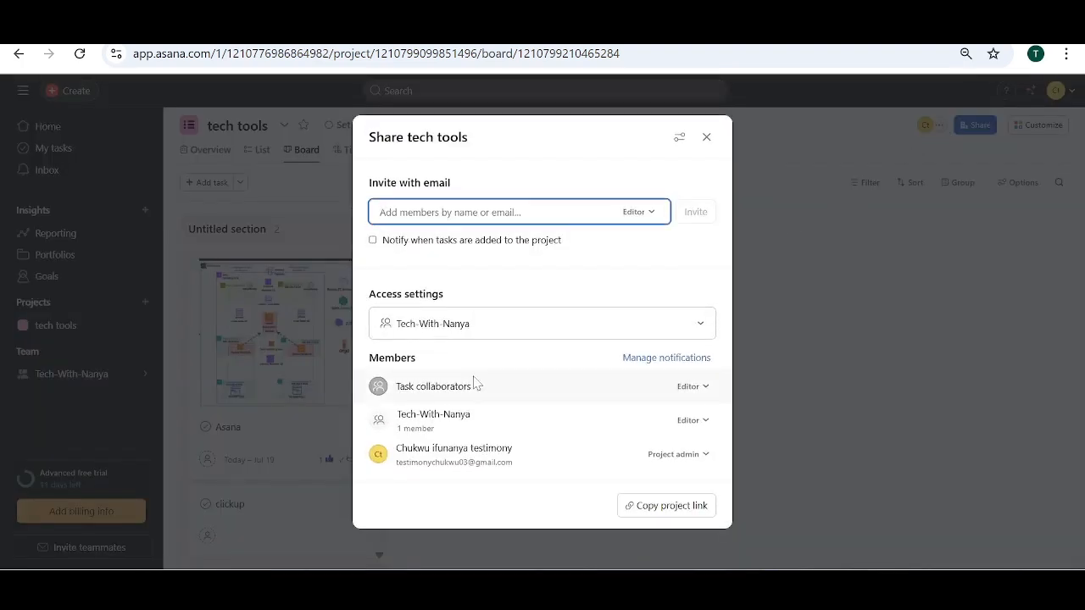
pyautogui.click(877, 222)
pyautogui.click(943, 129)
pyautogui.click(650, 215)
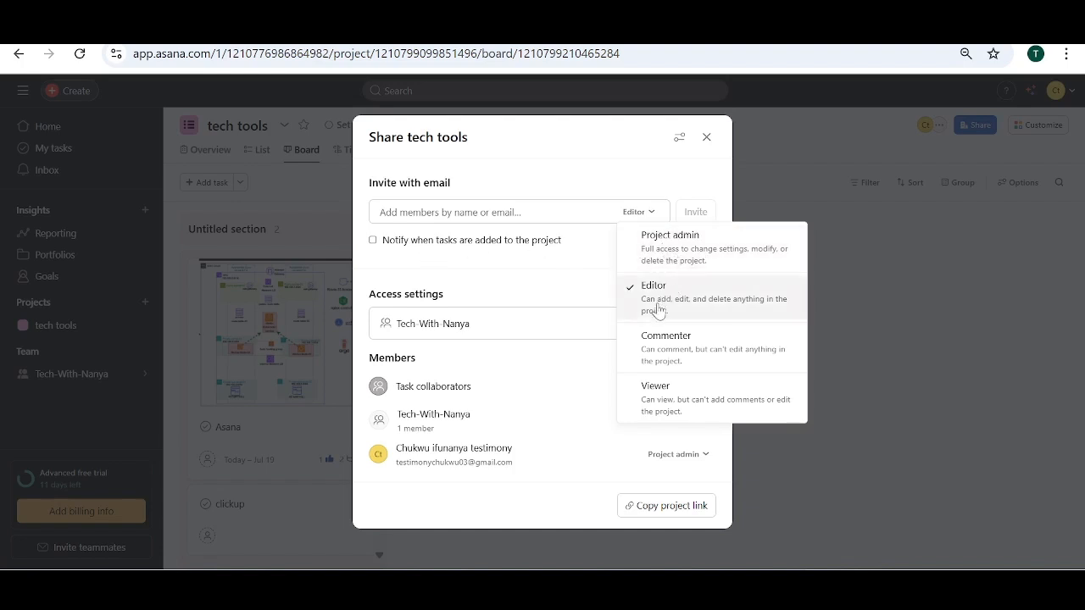
pyautogui.click(831, 496)
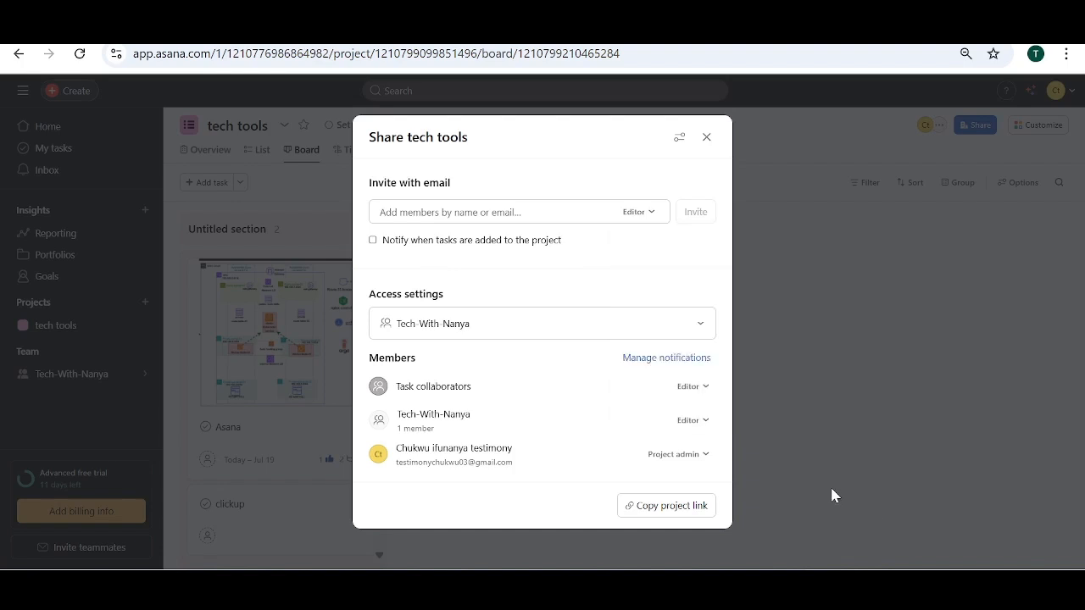
pyautogui.click(712, 388)
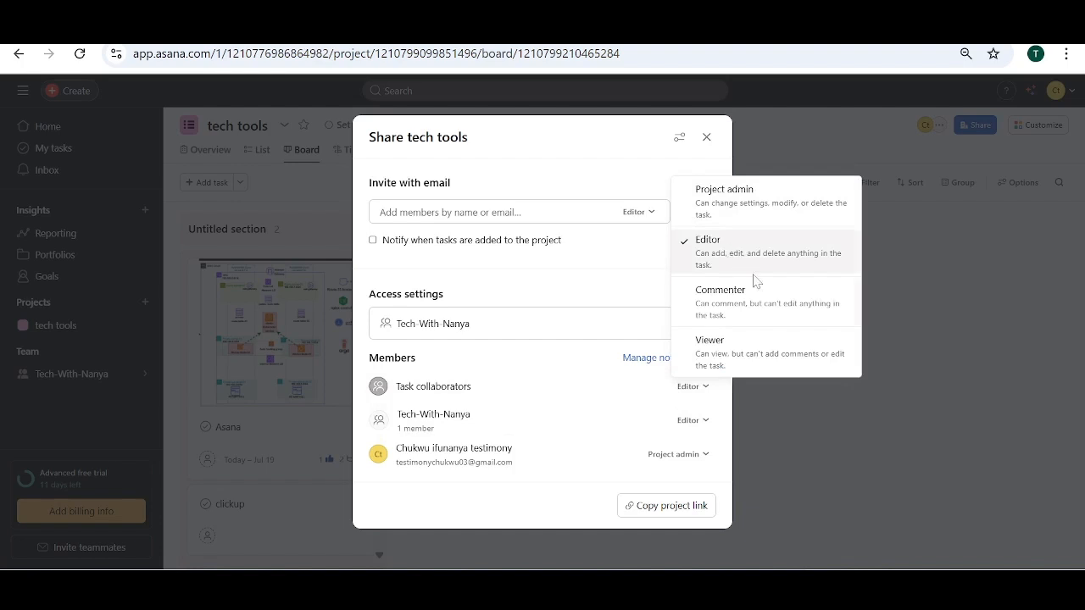
pyautogui.click(792, 411)
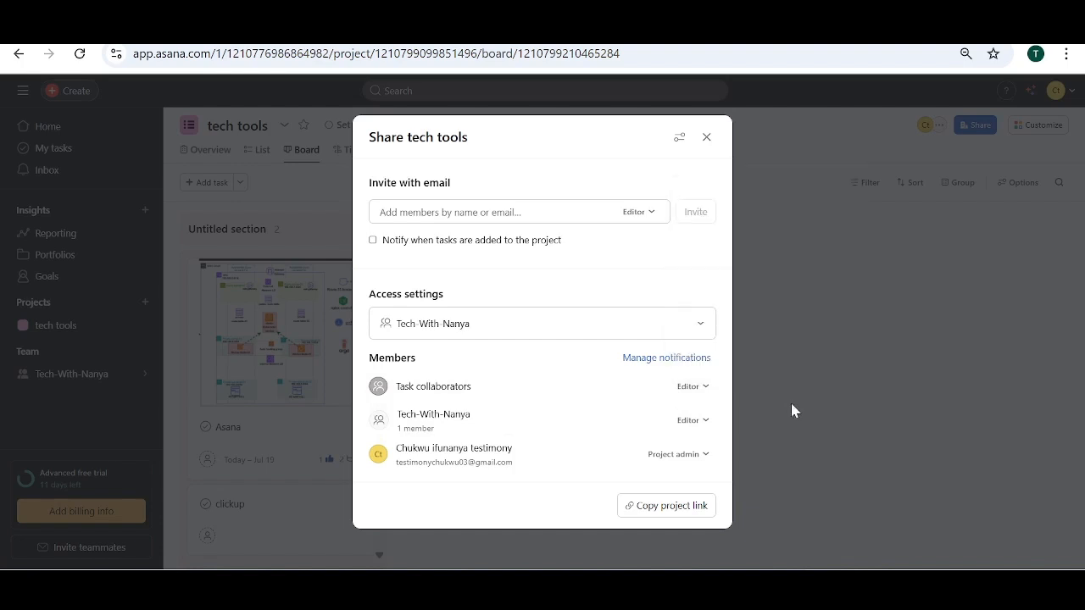
pyautogui.click(705, 423)
pyautogui.click(712, 233)
pyautogui.click(706, 137)
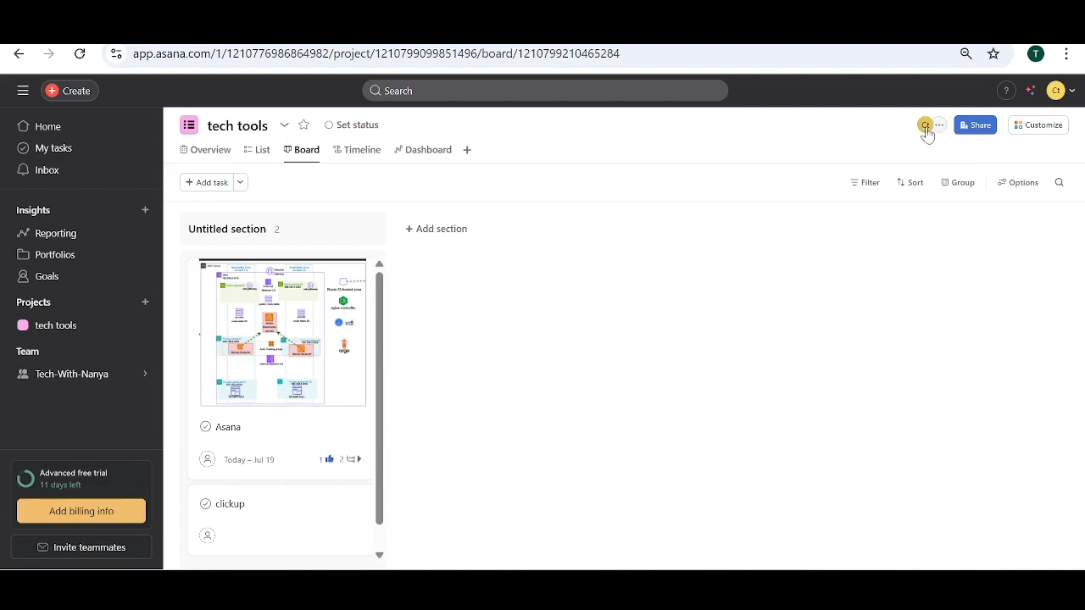
# Step: Examine the board's filter, sort, group and view options without changing any of them
pyautogui.click(860, 192)
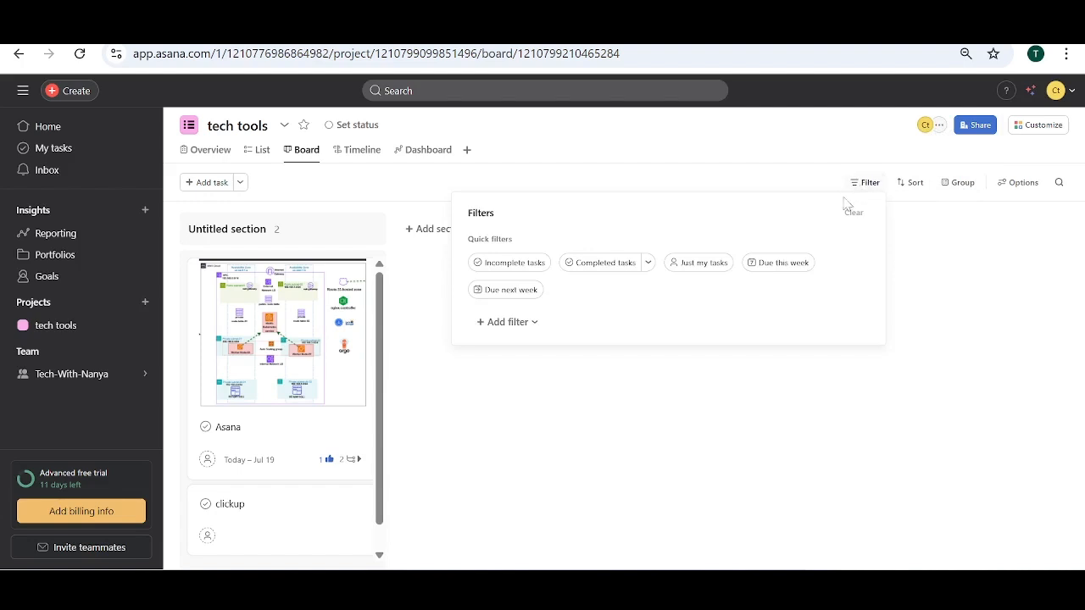
pyautogui.click(649, 391)
pyautogui.click(910, 186)
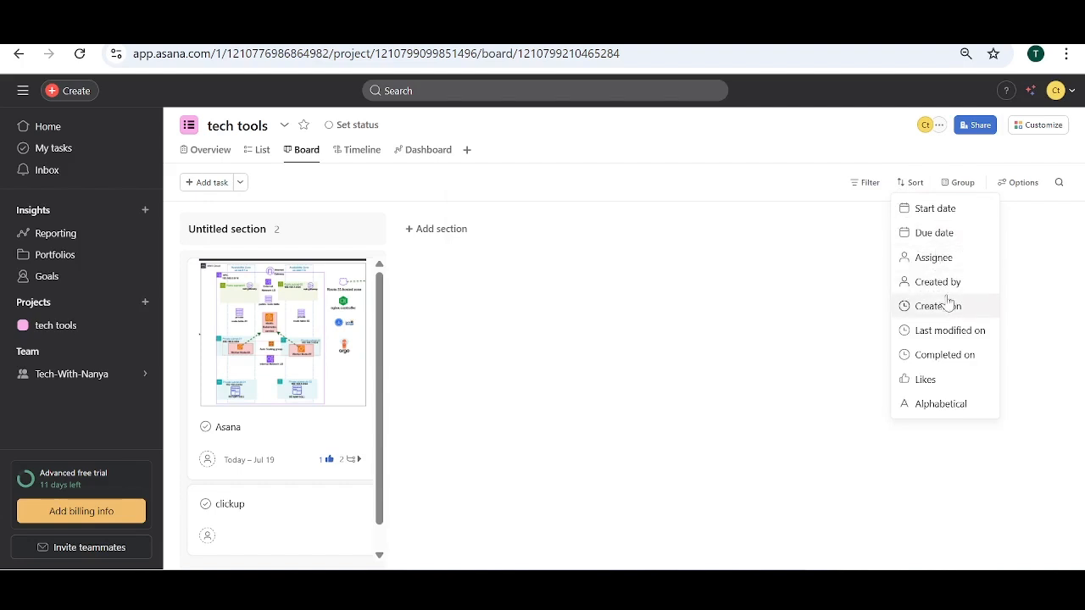
pyautogui.click(706, 339)
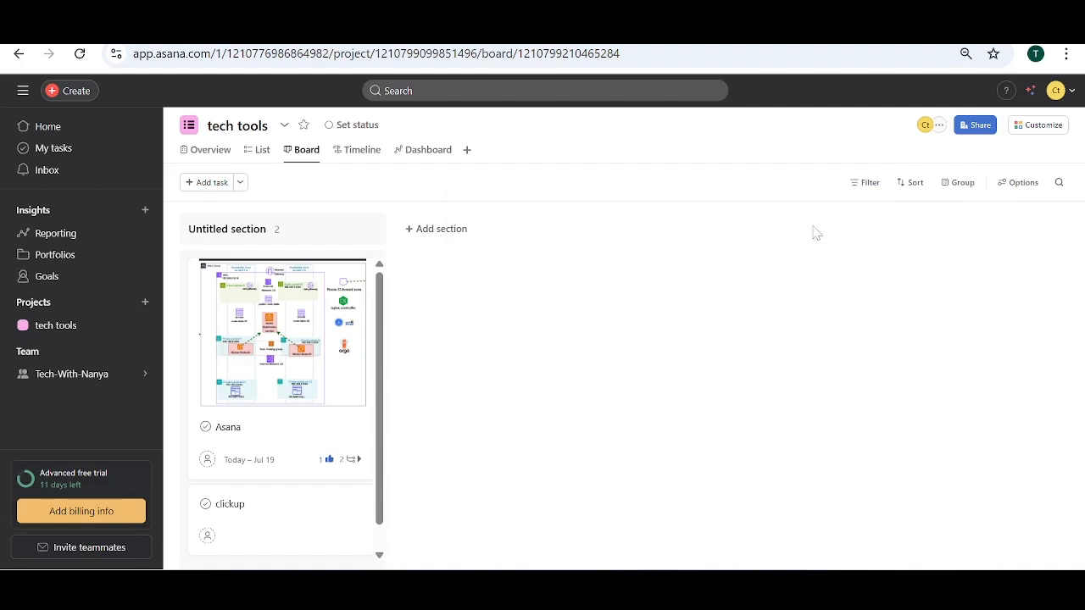
pyautogui.click(959, 183)
pyautogui.click(798, 307)
pyautogui.click(1023, 182)
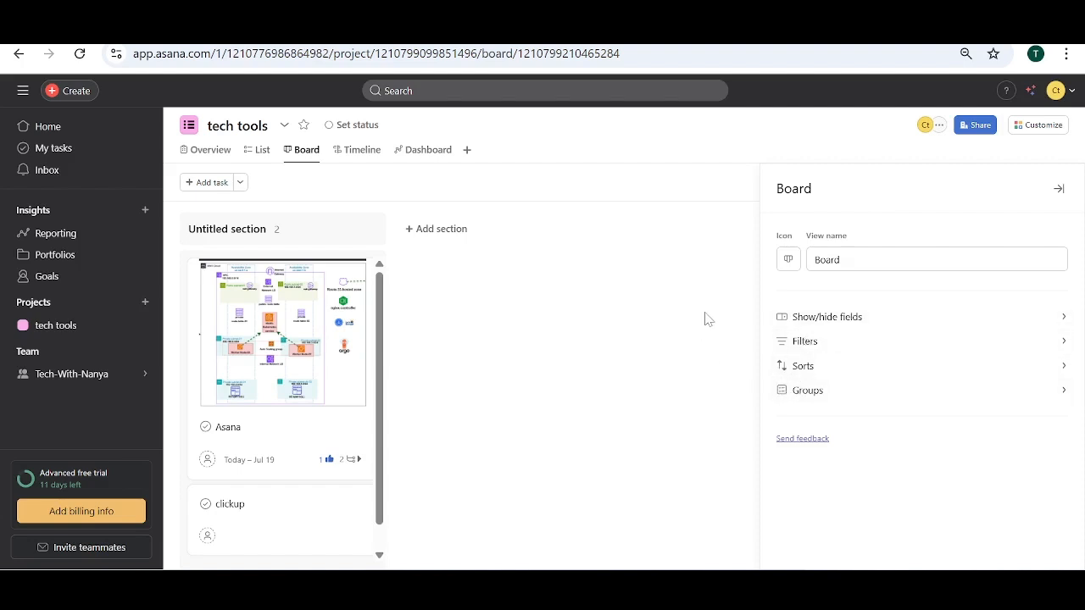
pyautogui.click(726, 272)
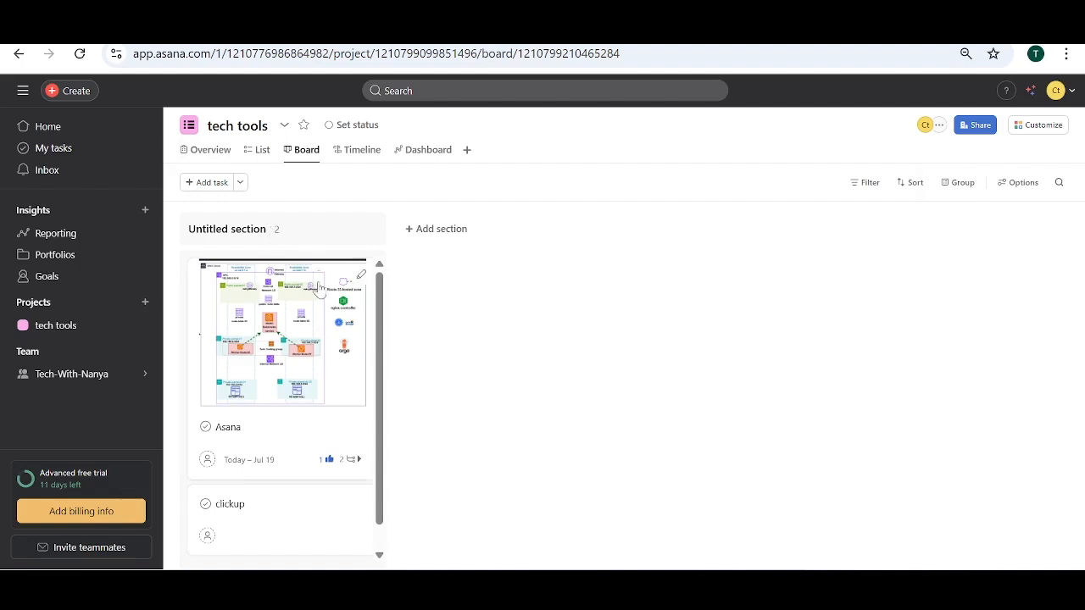
# Step: Rename the board's untitled section to "to-do"
pyautogui.scroll(-1, 318, 292)
pyautogui.scroll(1, 316, 295)
pyautogui.click(281, 232)
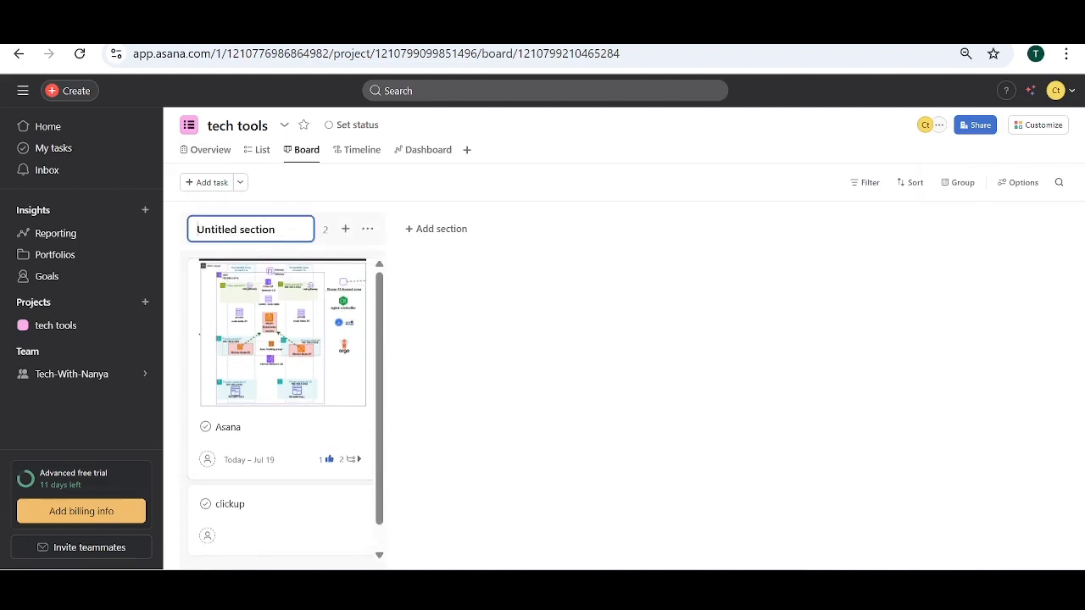
pyautogui.press('BackSpace')
pyautogui.press('BackSpace')
pyautogui.press('BackSpace')
pyautogui.press('BackSpace')
pyautogui.press('BackSpace')
pyautogui.press('BackSpace')
pyautogui.press('BackSpace')
pyautogui.press('BackSpace')
pyautogui.press('BackSpace')
pyautogui.press('BackSpace')
pyautogui.press('BackSpace')
pyautogui.press('BackSpace')
pyautogui.press('BackSpace')
pyautogui.press('BackSpace')
pyautogui.press('BackSpace')
pyautogui.write('t')
# Step: Add a new board section named "in-progress" after the to-do section
pyautogui.click(438, 229)
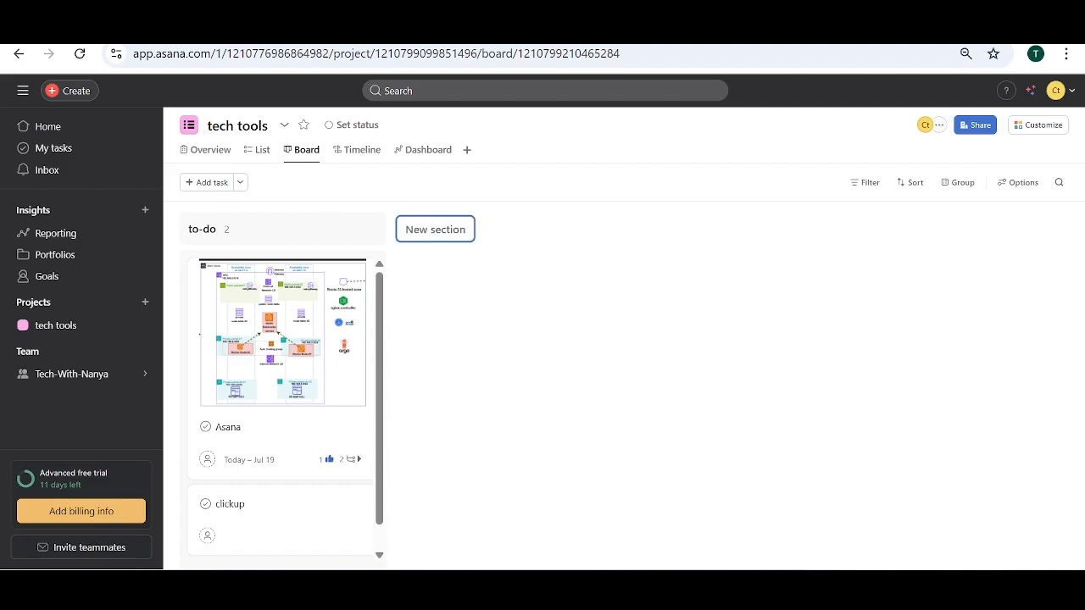
pyautogui.write('in-')
pyautogui.write('or')
pyautogui.press('BackSpace')
pyautogui.press('BackSpace')
pyautogui.press('BackSpace')
pyautogui.write('prog')
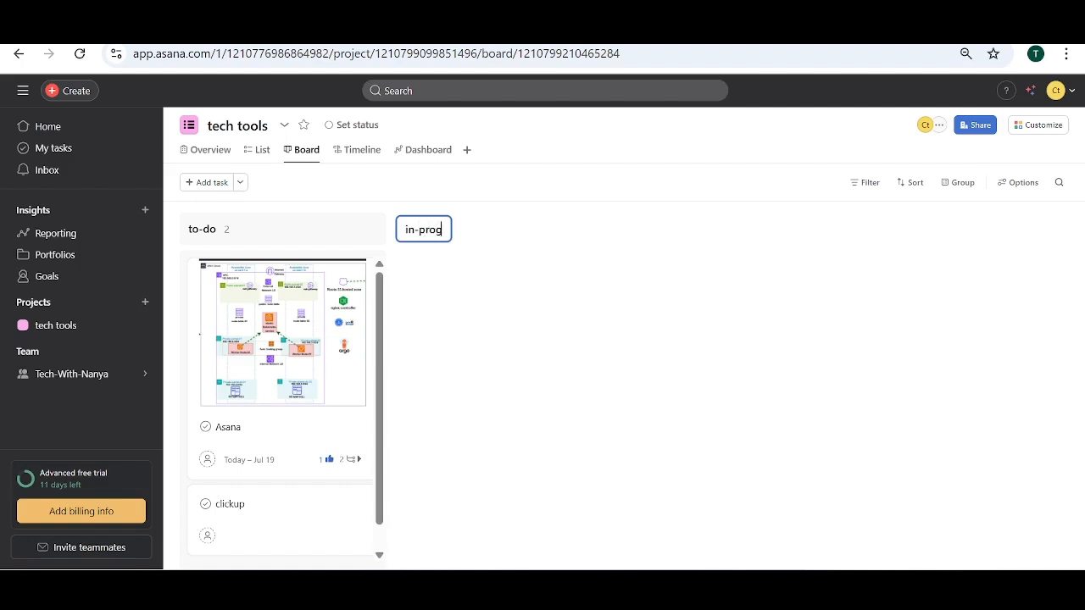
pyautogui.write('ress')
pyautogui.press('Return')
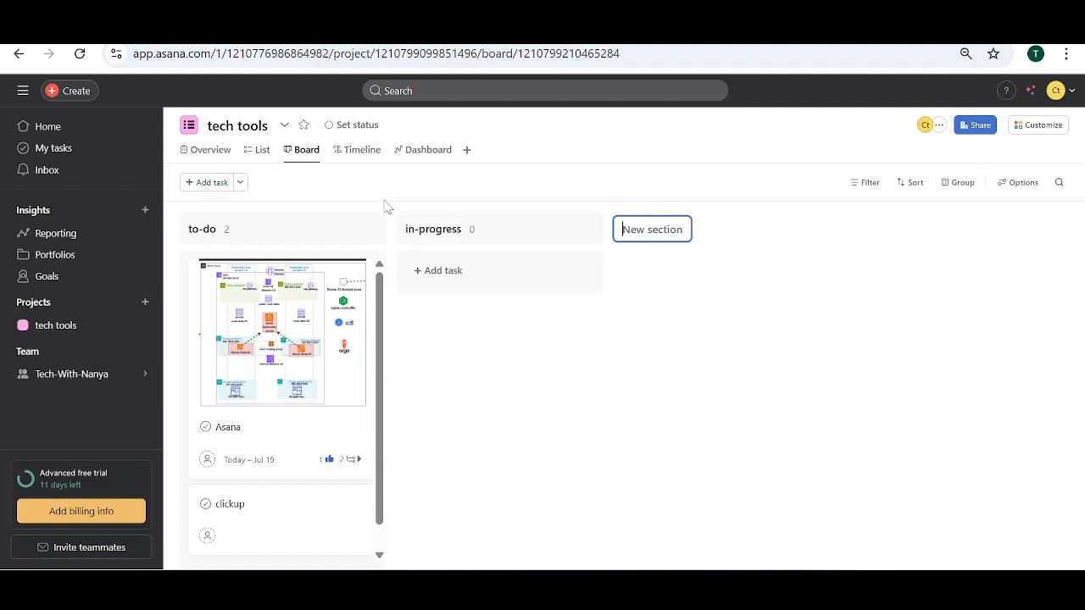
# Step: Add two more board sections named "in-review" and "done" after the in-progress section
pyautogui.write('in')
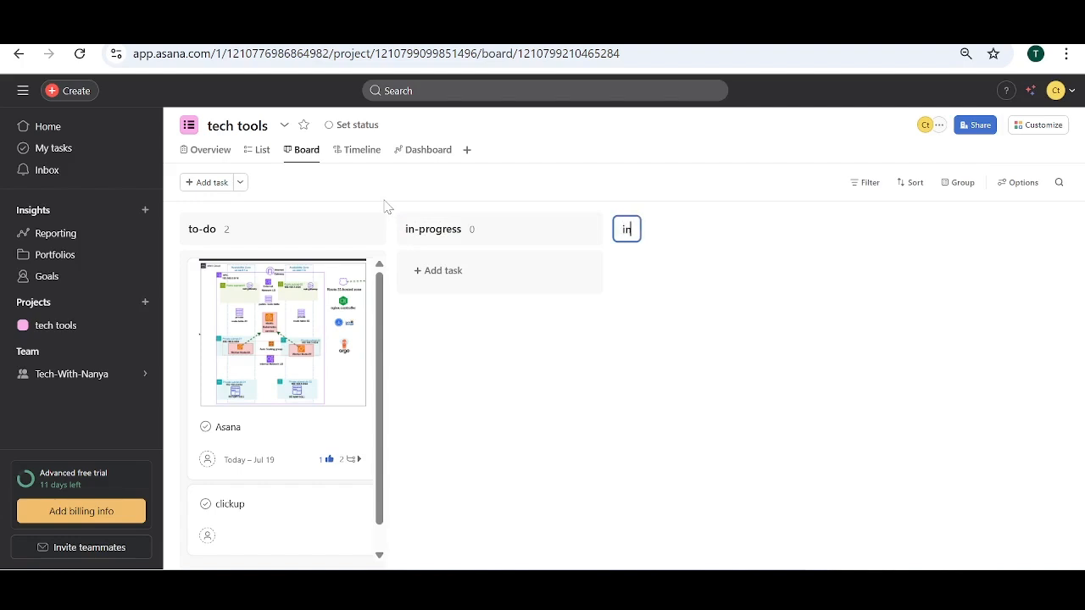
pyautogui.write('-review')
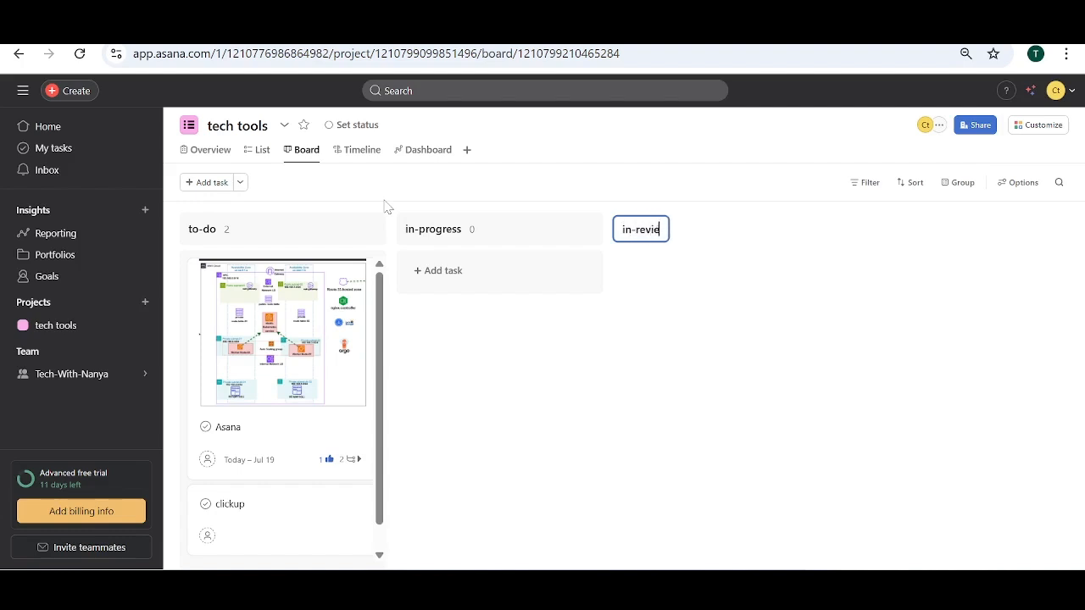
pyautogui.press('Return')
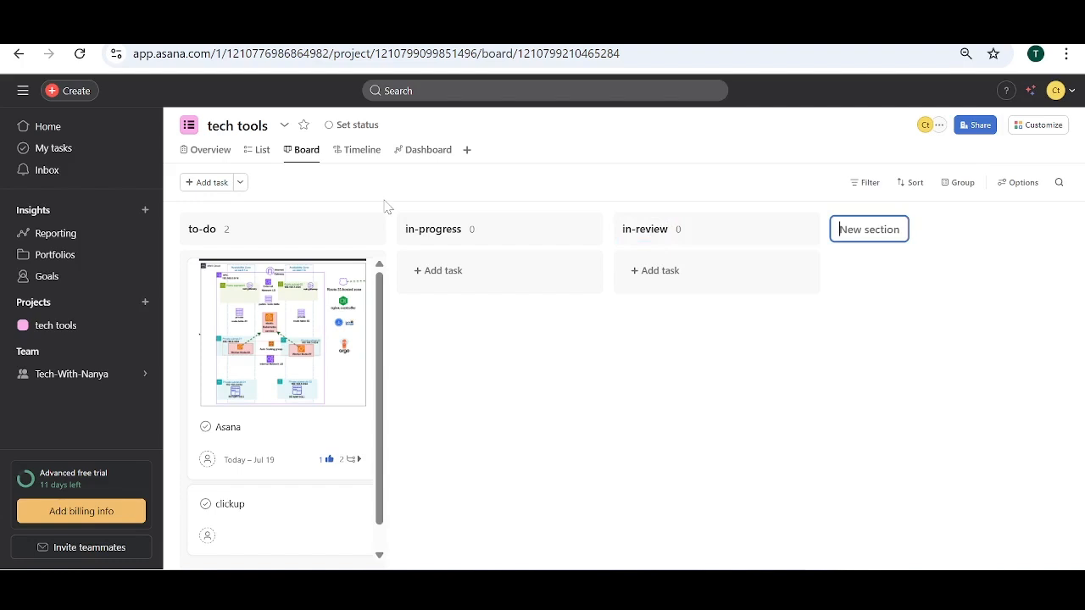
pyautogui.write('done')
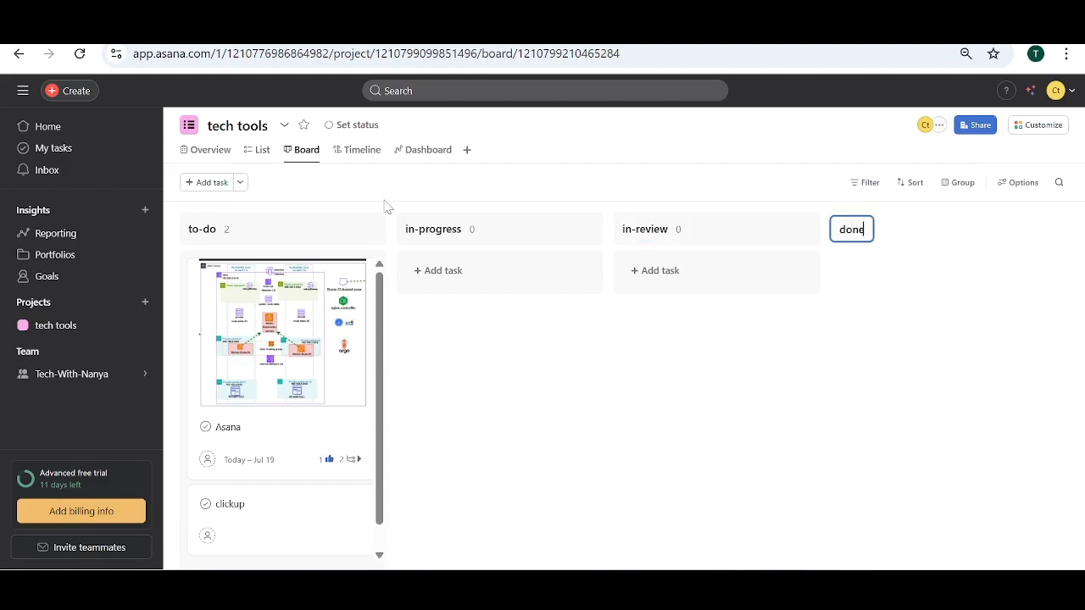
pyautogui.press('Return')
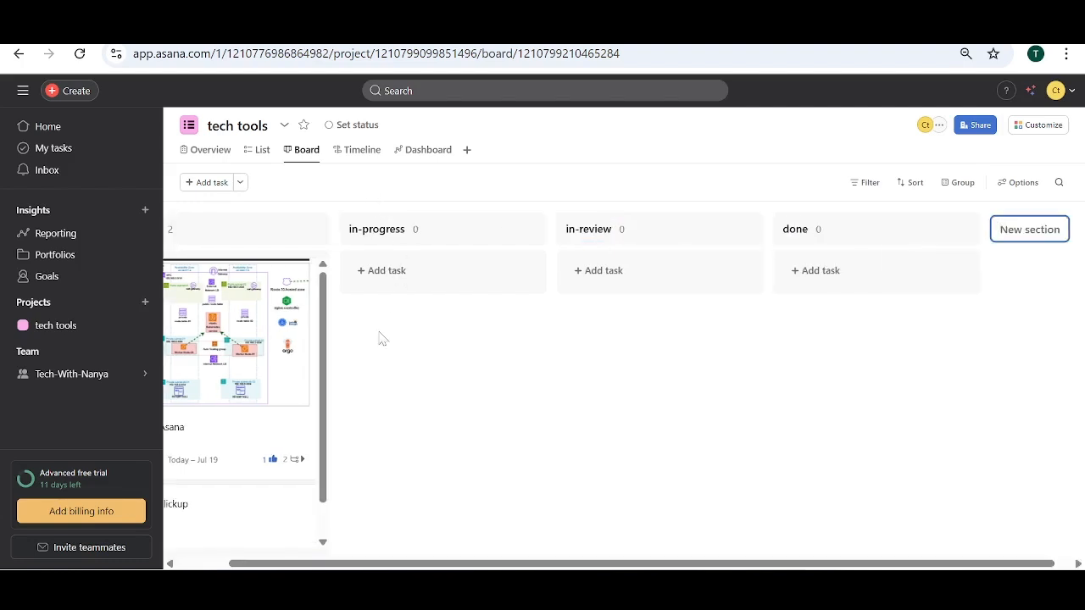
# Step: Hide the navigation sidebar and look over the to-do section's available actions without applying any
pyautogui.click(23, 91)
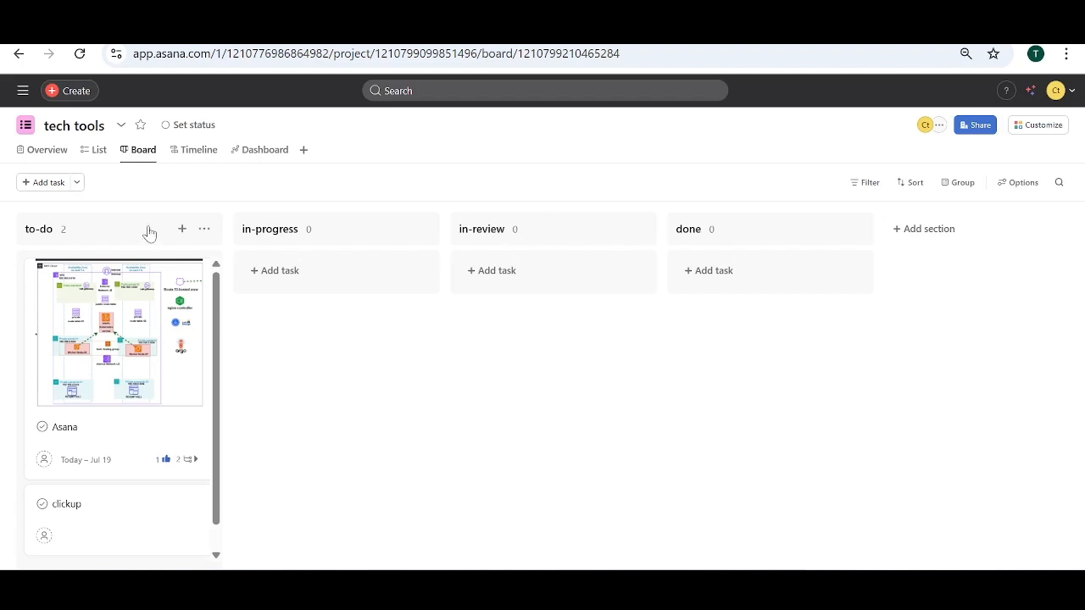
pyautogui.click(206, 230)
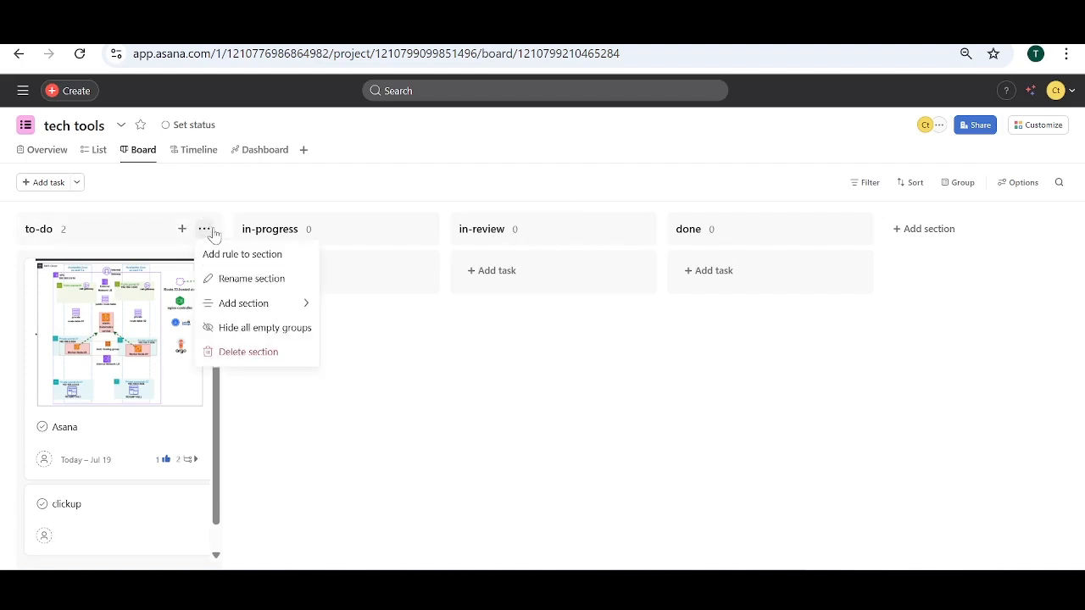
pyautogui.moveTo(246, 316)
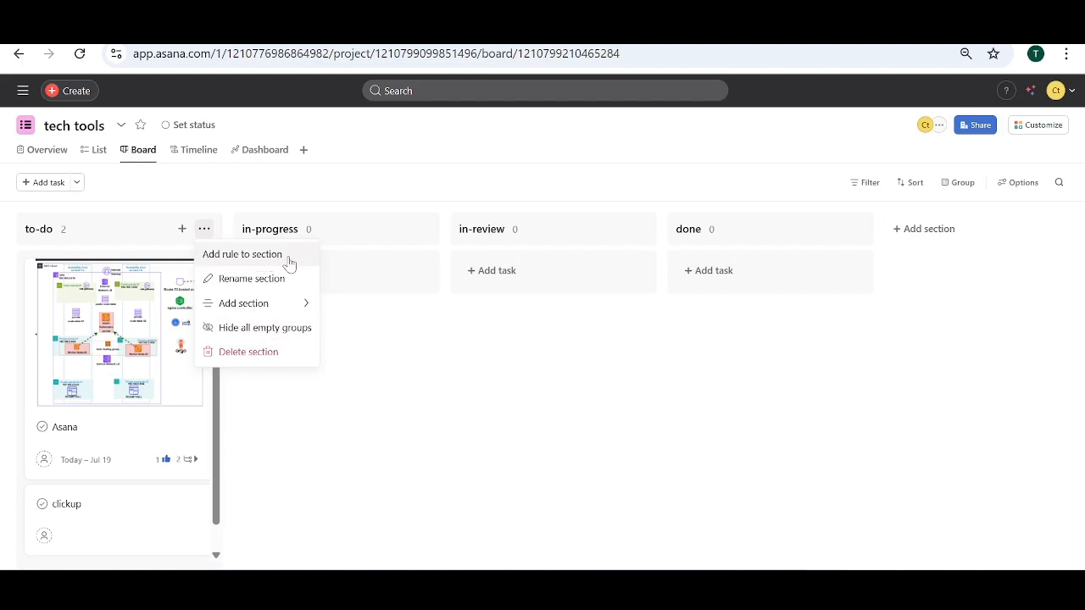
pyautogui.click(345, 421)
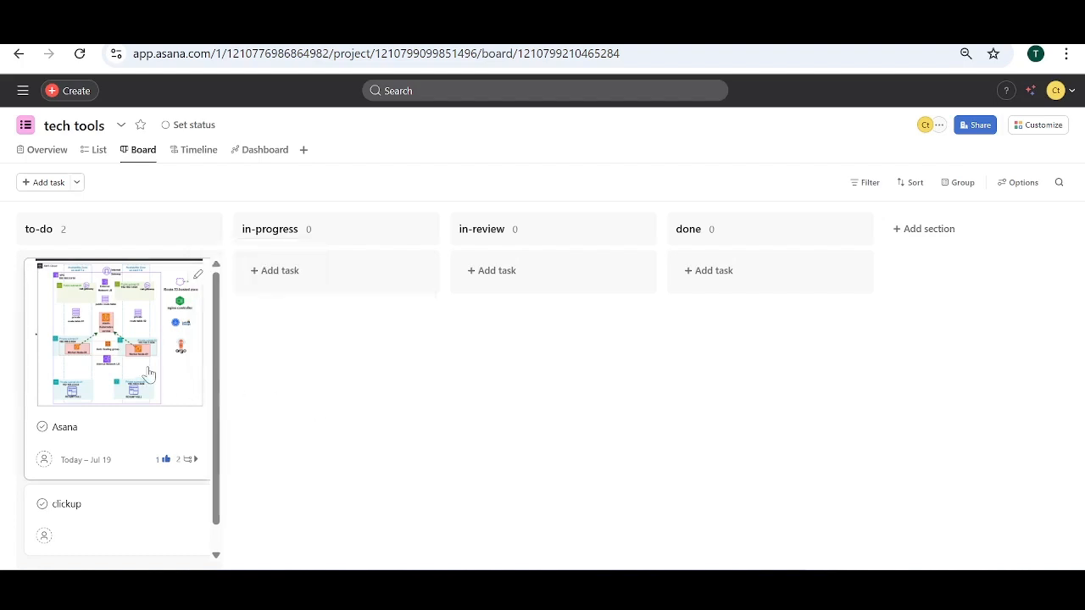
pyautogui.scroll(-1, 145, 376)
pyautogui.scroll(1, 140, 339)
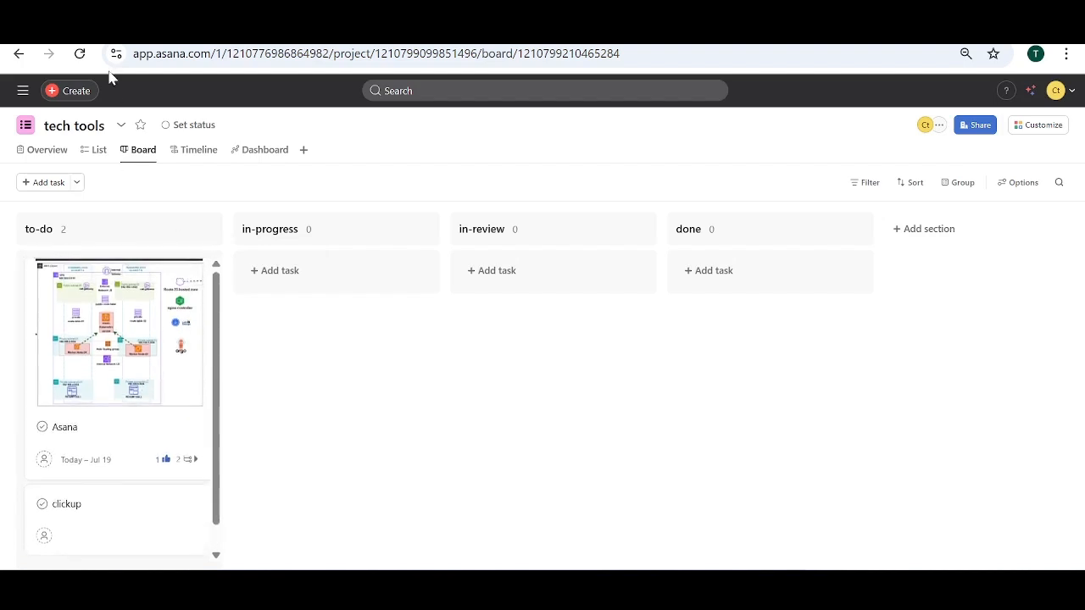
# Step: Change the tech tools project's color to the deeper pink and its icon to the two-people symbol
pyautogui.click(122, 125)
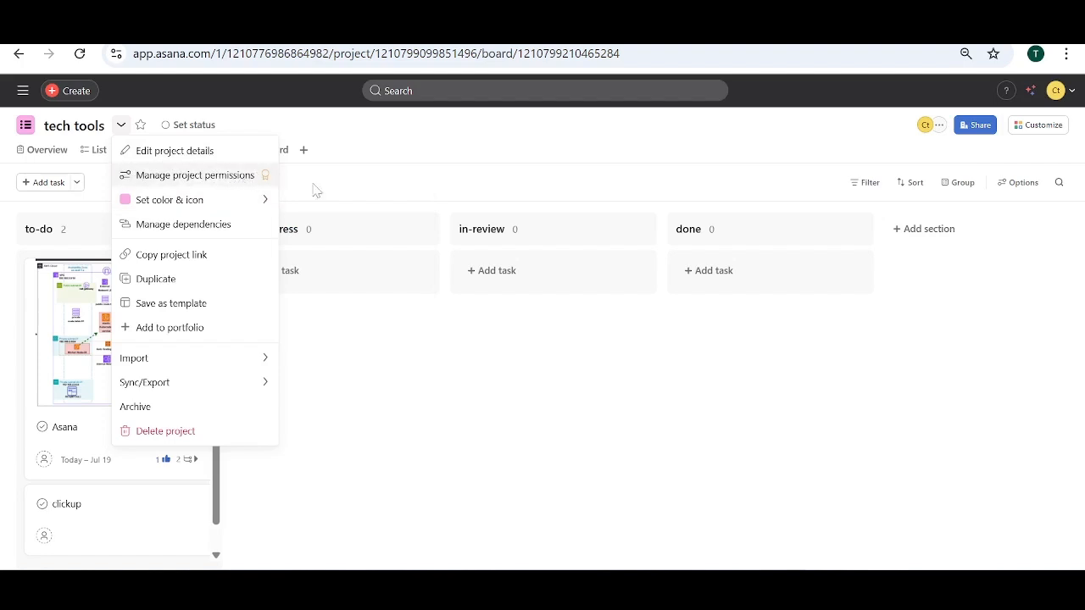
pyautogui.moveTo(254, 200)
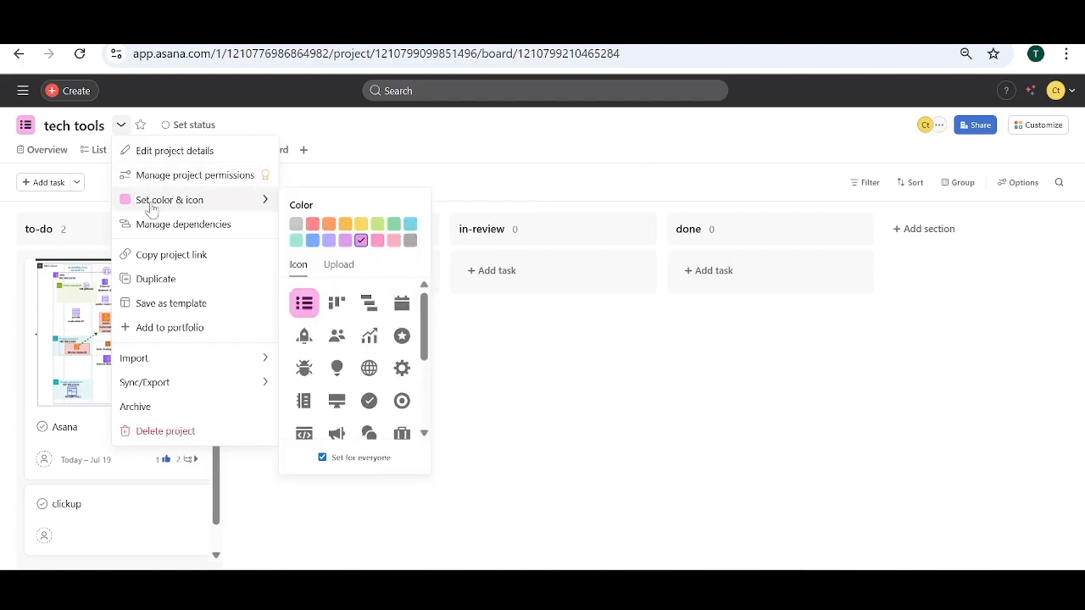
pyautogui.click(313, 225)
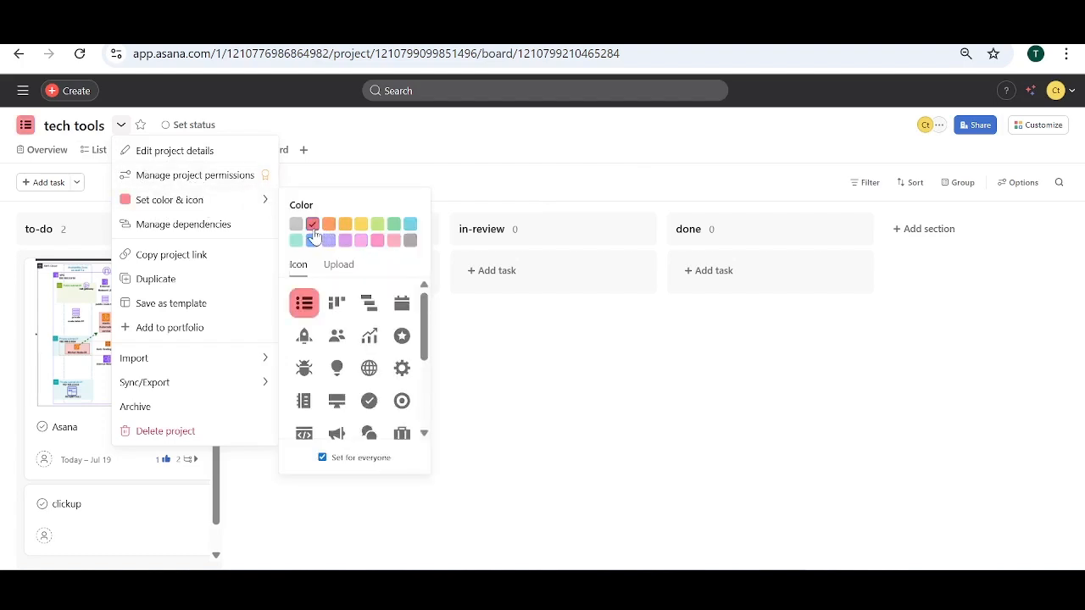
pyautogui.click(377, 241)
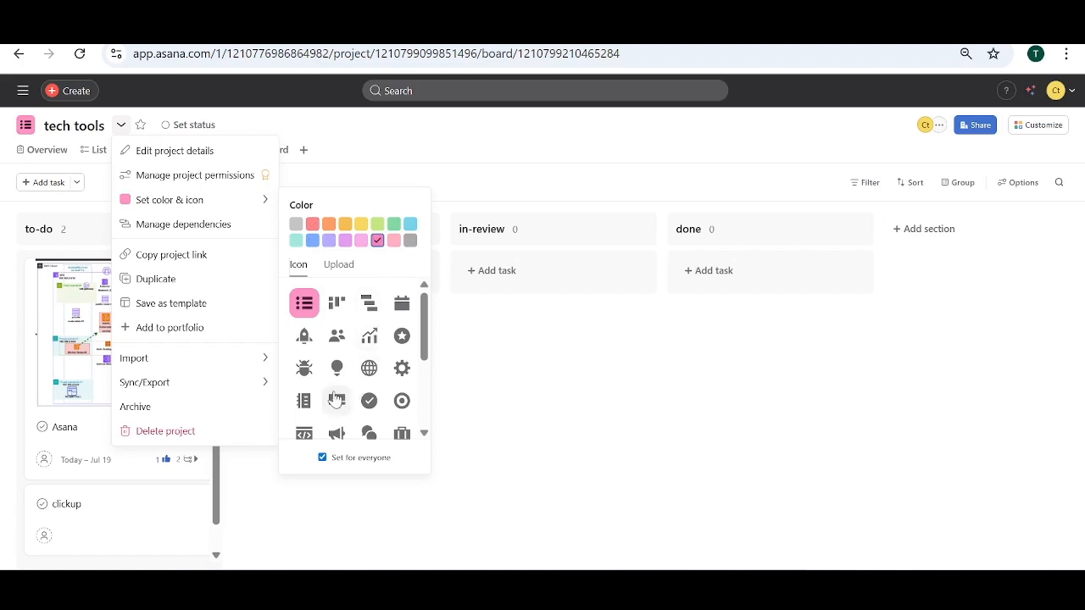
pyautogui.scroll(-2, 337, 399)
pyautogui.scroll(2, 343, 365)
pyautogui.click(346, 342)
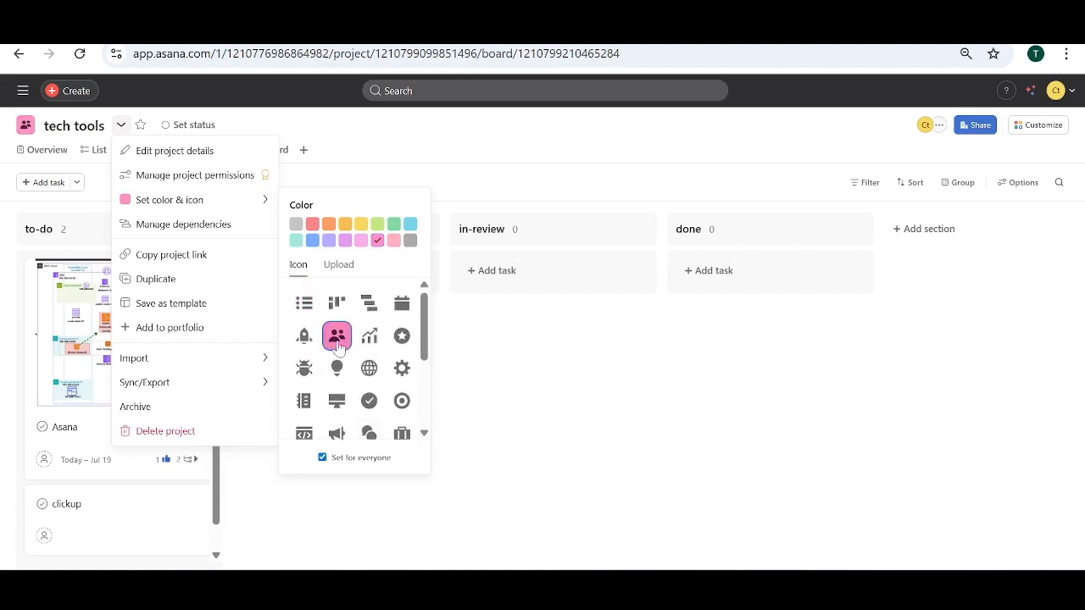
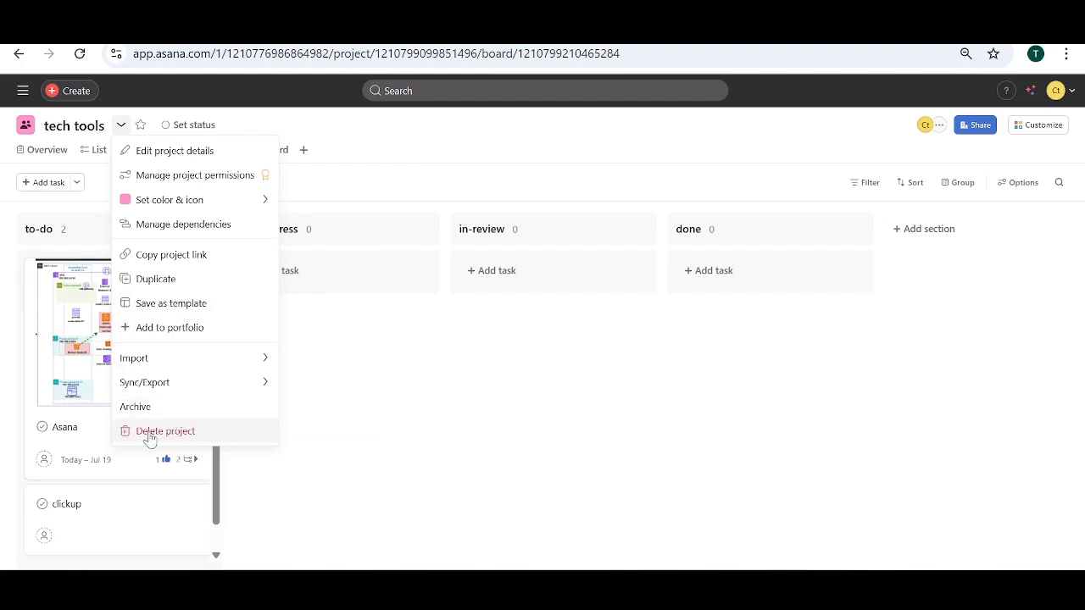
pyautogui.click(341, 404)
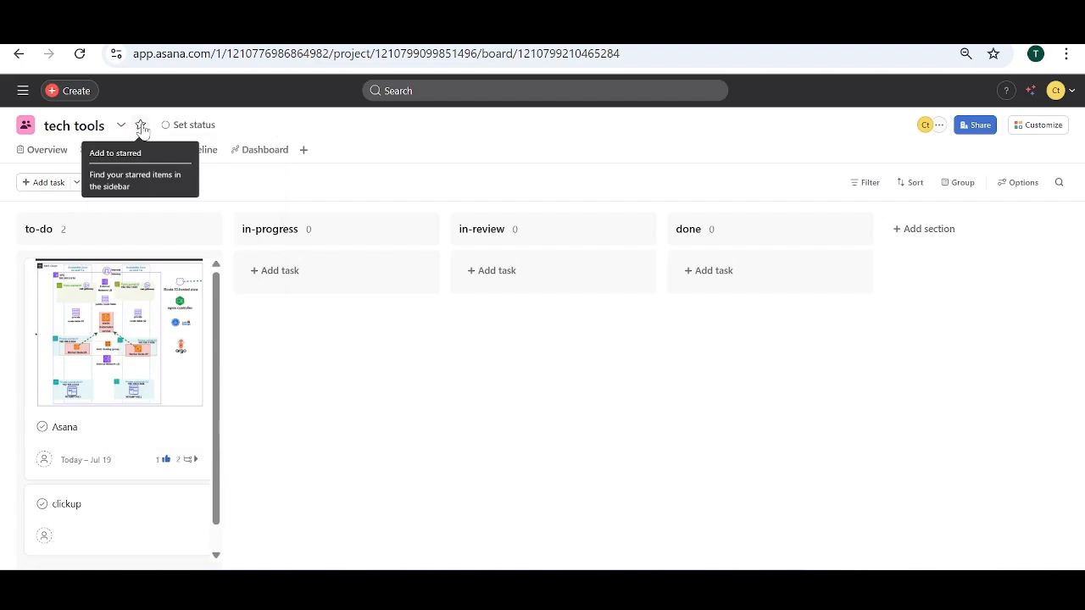
# Step: Start an On track status update for the tech tools project and check which fields it can show or hide
pyautogui.click(219, 126)
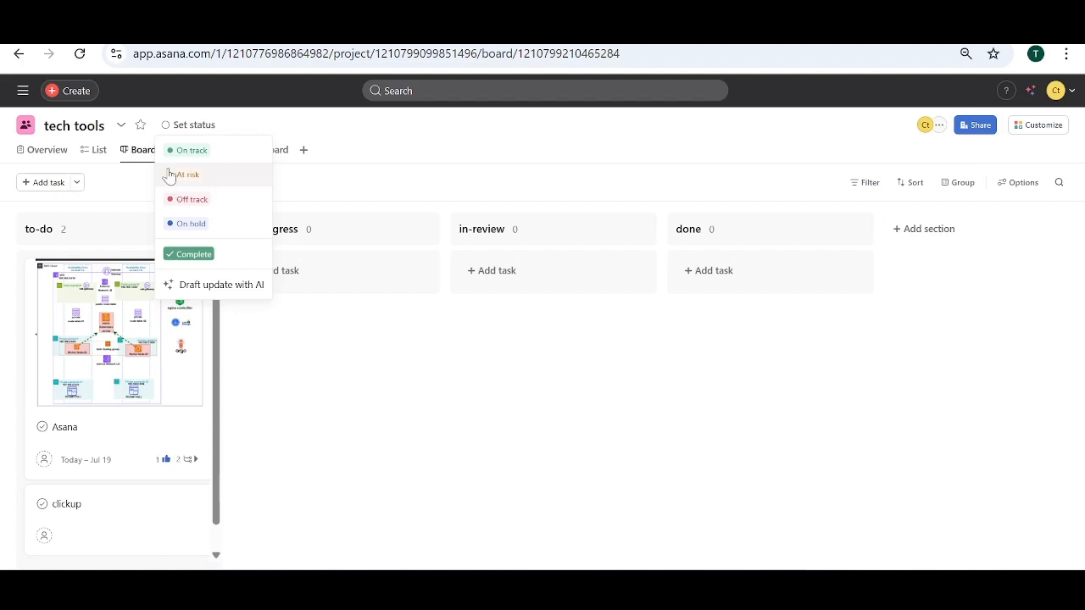
pyautogui.click(177, 152)
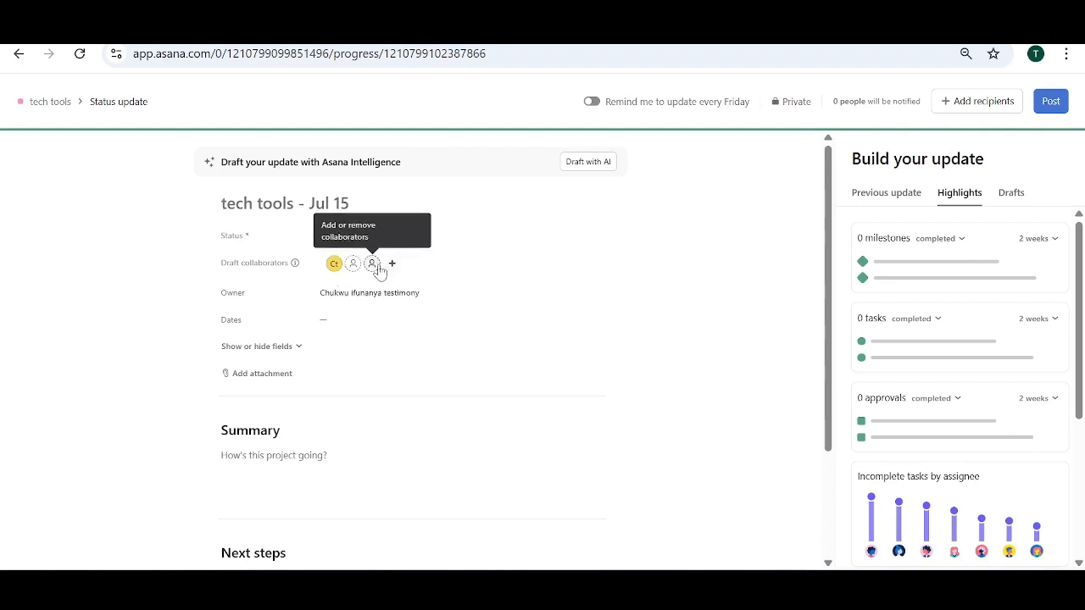
pyautogui.click(300, 355)
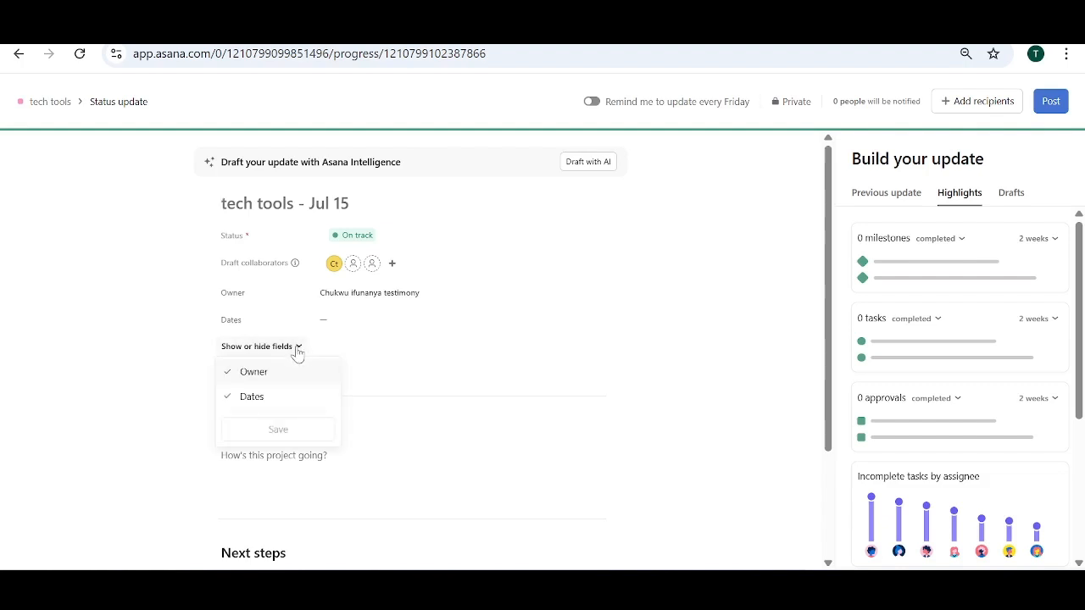
pyautogui.click(416, 376)
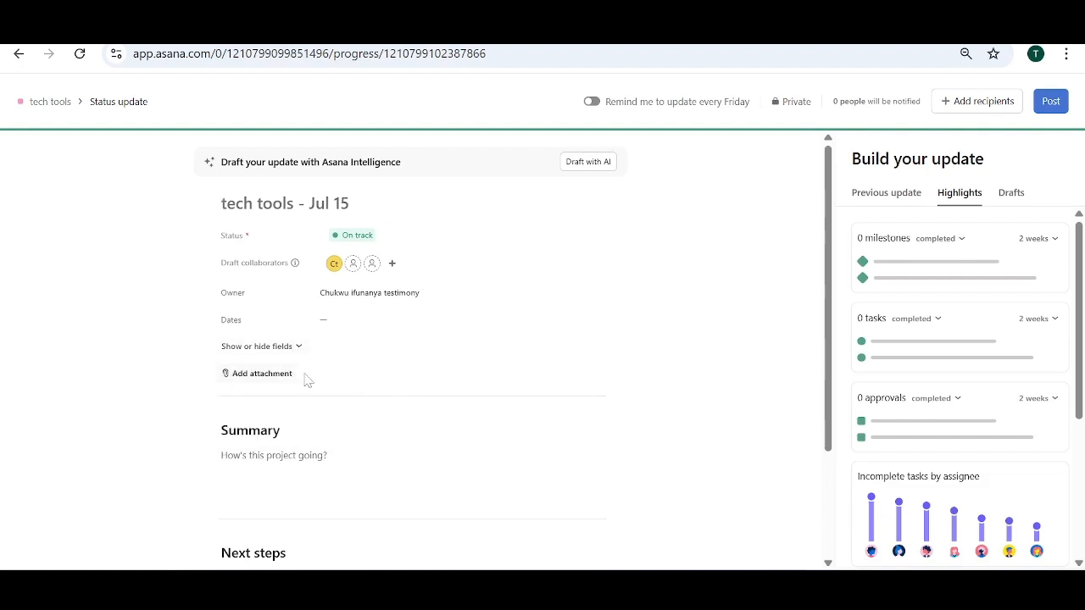
# Step: Examine the status update draft's Summary and Next steps sections, along with its previous update and highlights
pyautogui.scroll(-2, 280, 404)
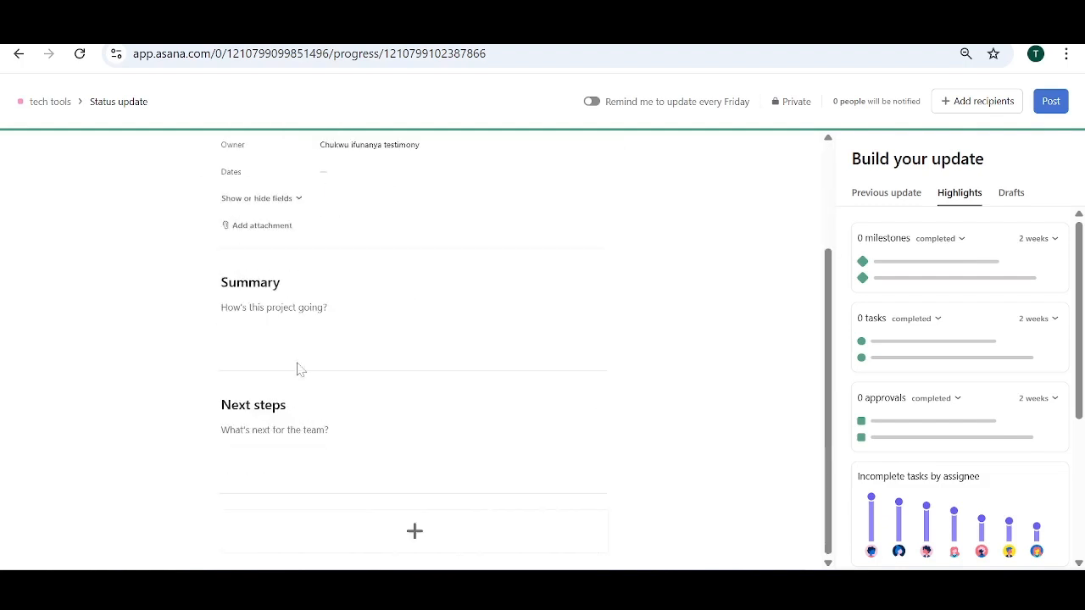
pyautogui.scroll(2, 331, 374)
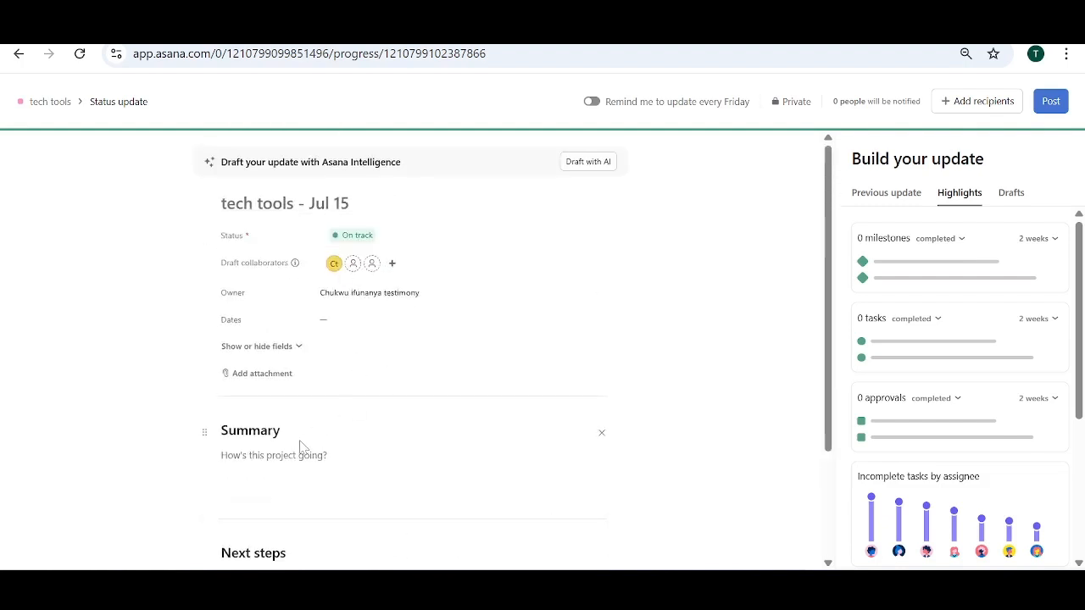
pyautogui.scroll(-2, 303, 449)
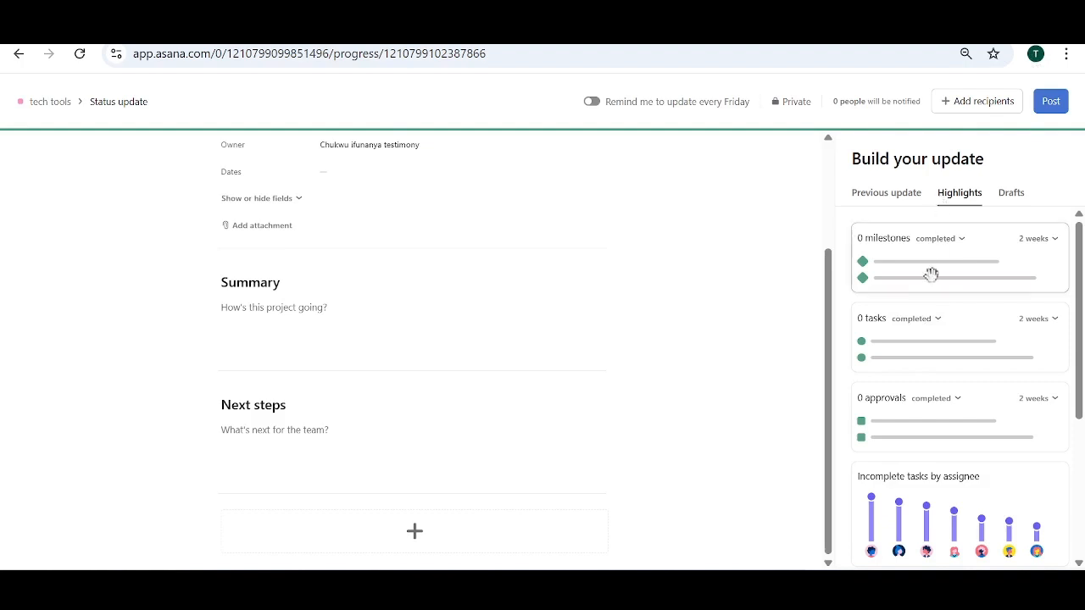
pyautogui.scroll(-3, 929, 274)
pyautogui.scroll(3, 931, 276)
pyautogui.click(883, 197)
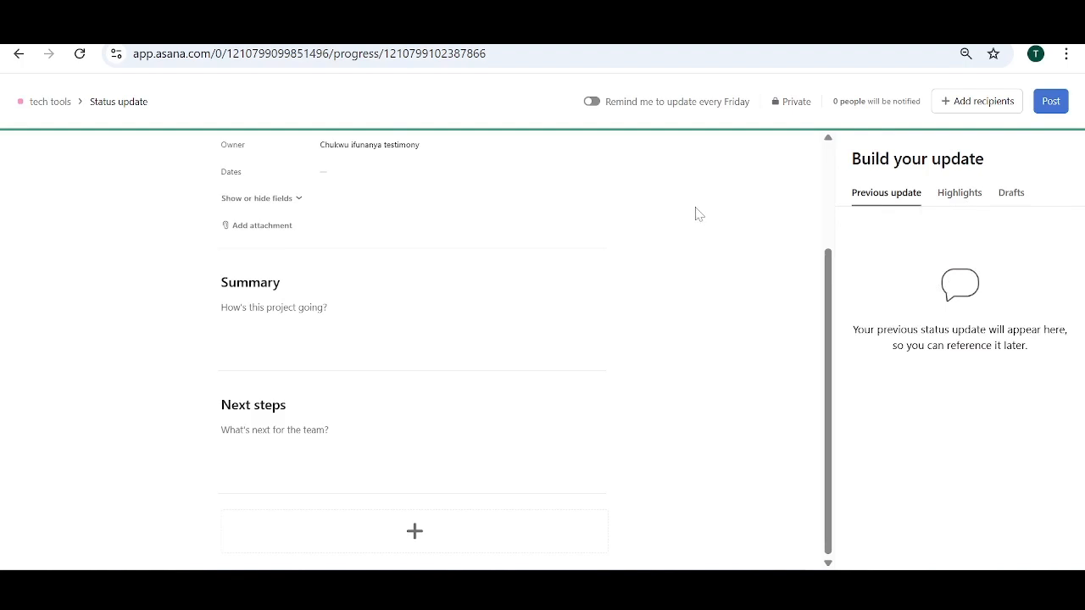
pyautogui.click(963, 200)
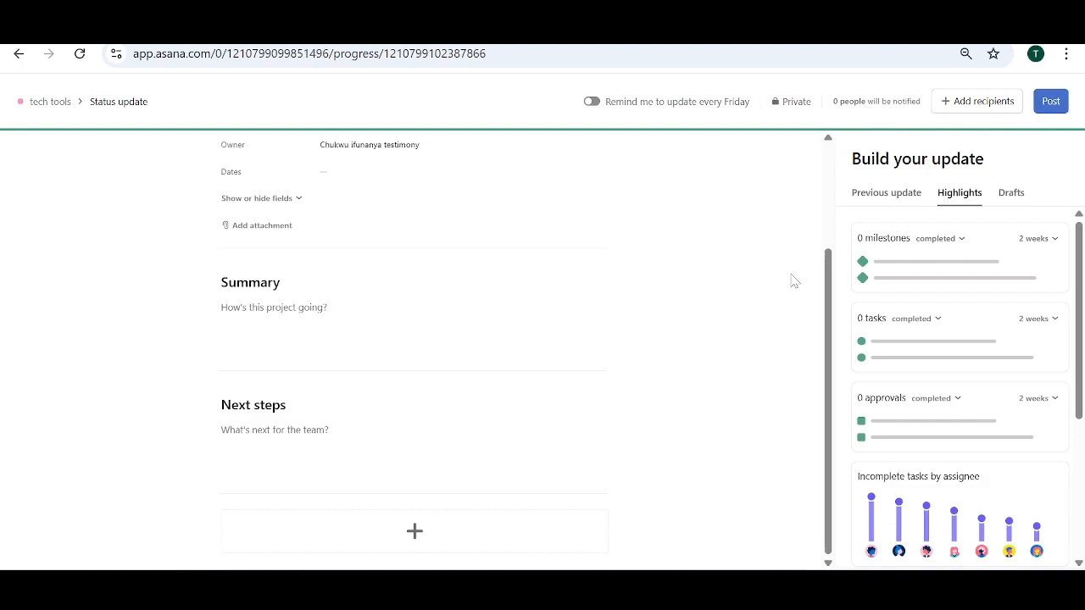
pyautogui.scroll(2, 689, 379)
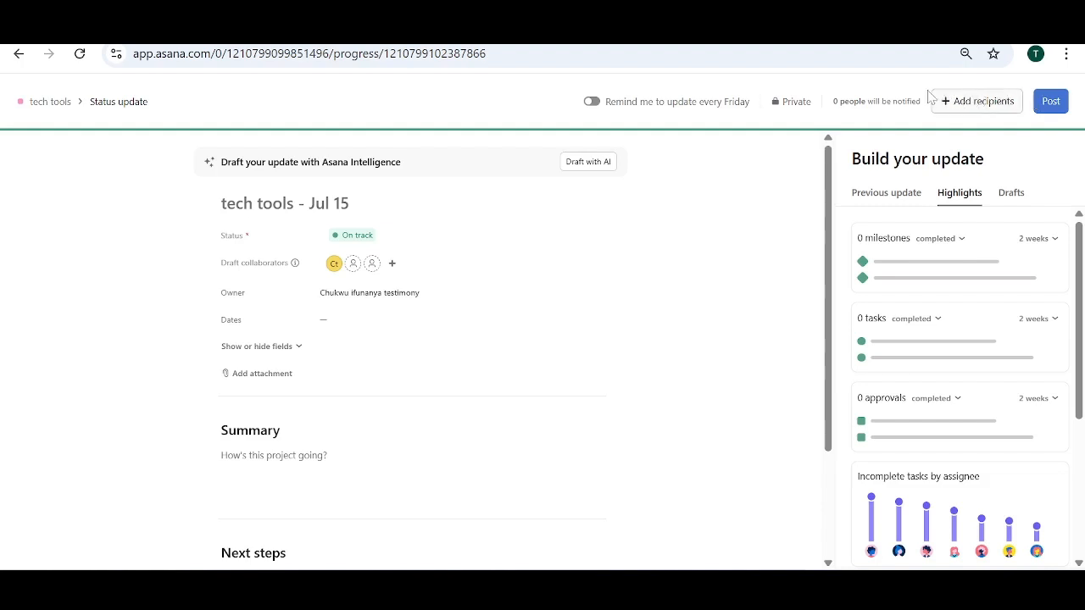
# Step: Post the On track status update and review the project overview with its roles, goals, portfolios and activity
pyautogui.click(1049, 104)
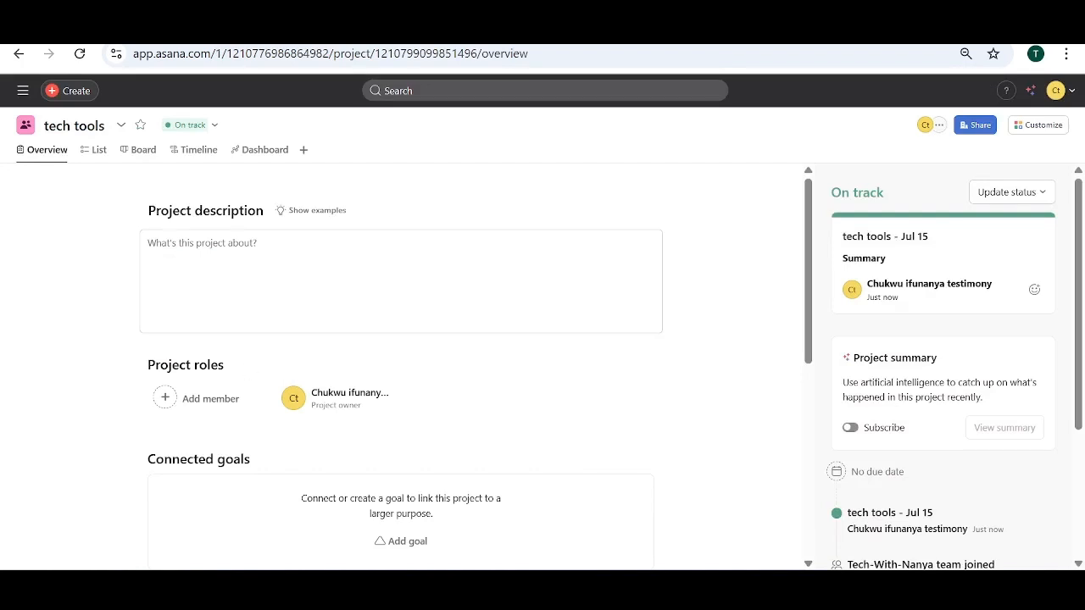
pyautogui.scroll(-2, 362, 421)
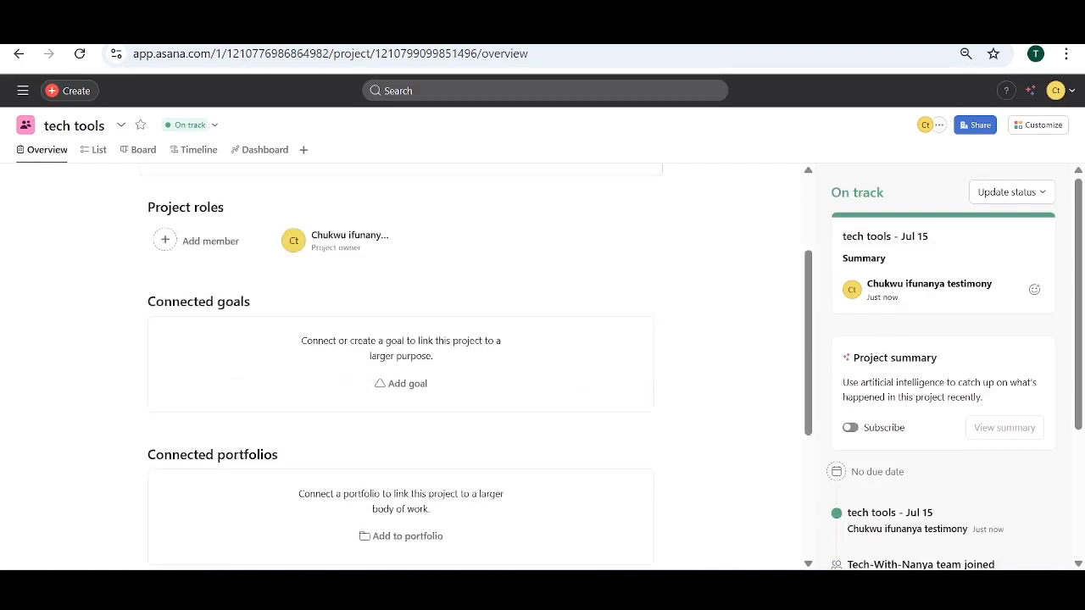
pyautogui.scroll(-3, 279, 334)
pyautogui.scroll(5, 279, 334)
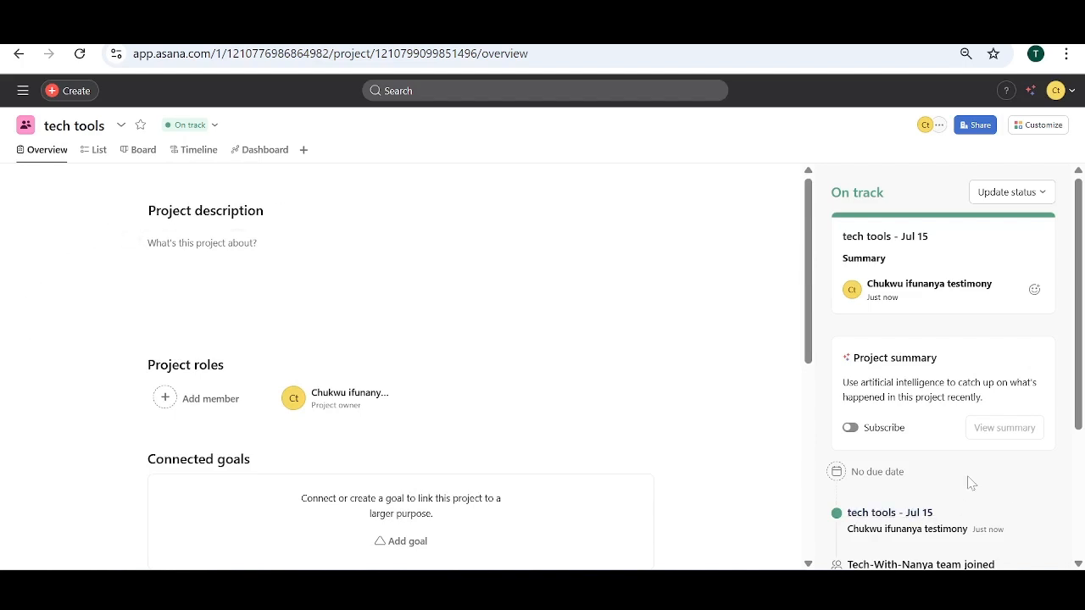
pyautogui.scroll(-3, 961, 479)
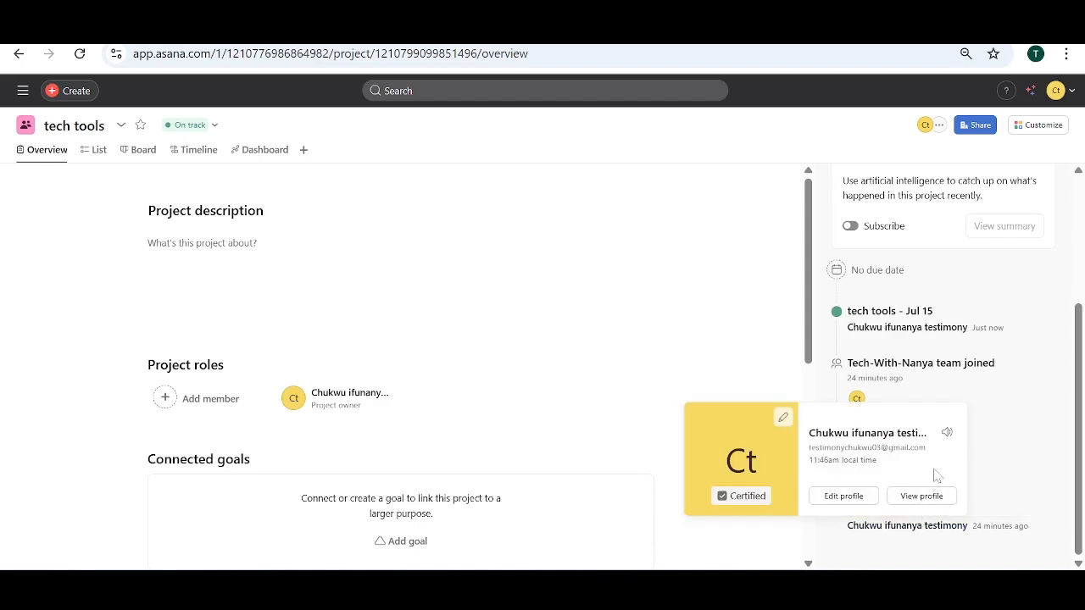
pyautogui.scroll(3, 935, 327)
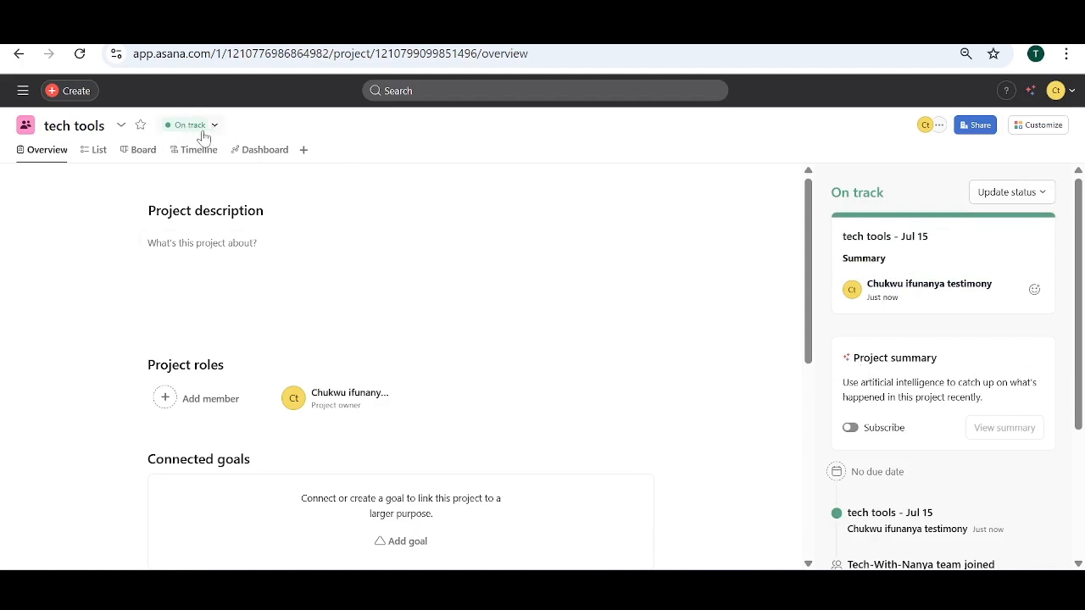
# Step: Return to the board and set the Asana task's priority field to medium
pyautogui.click(134, 154)
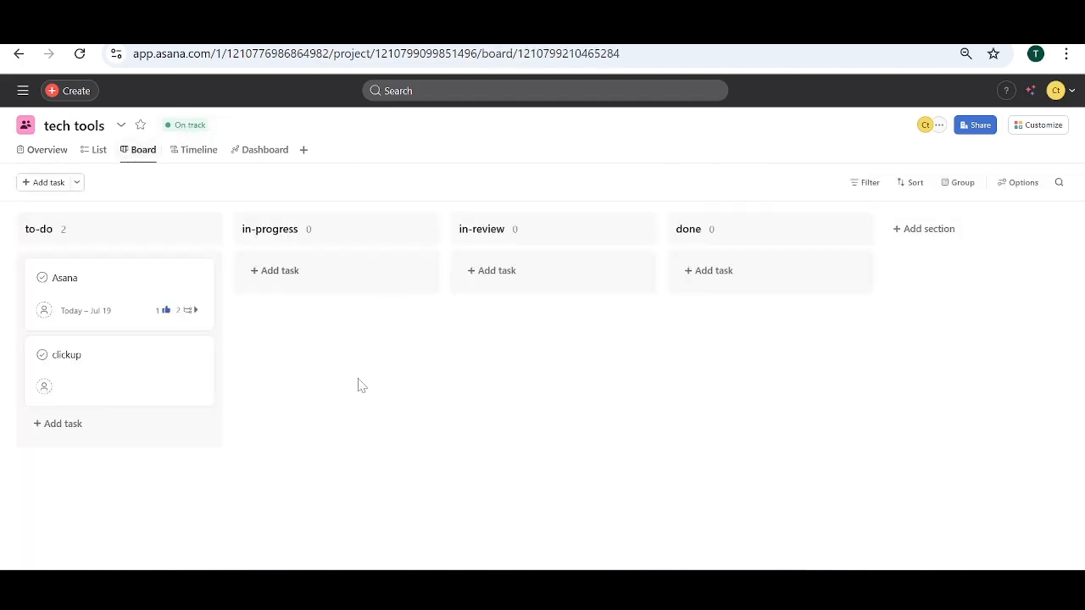
pyautogui.click(72, 297)
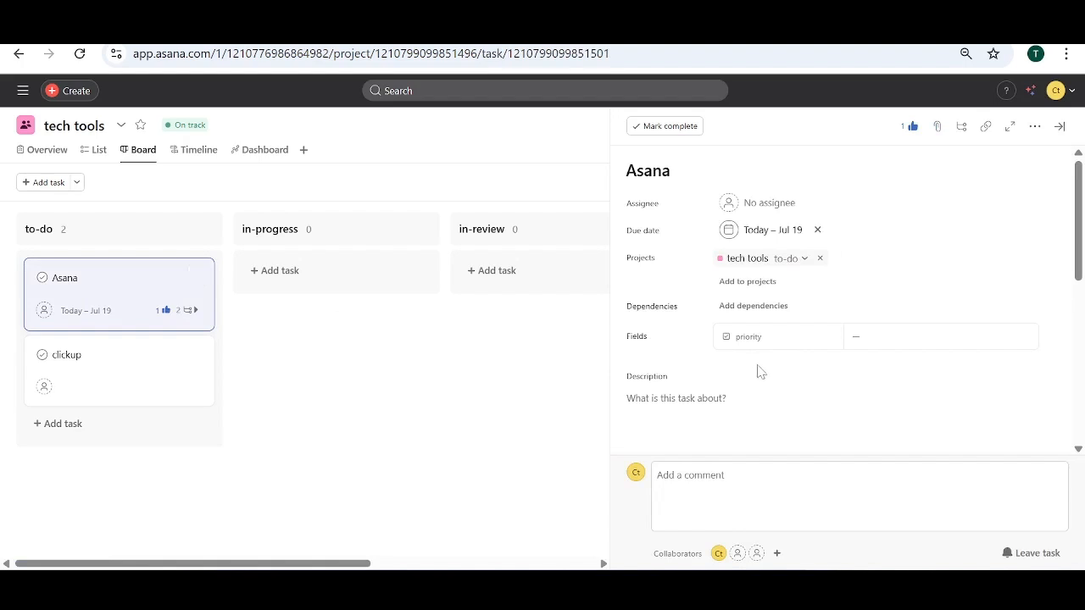
pyautogui.scroll(-5, 801, 363)
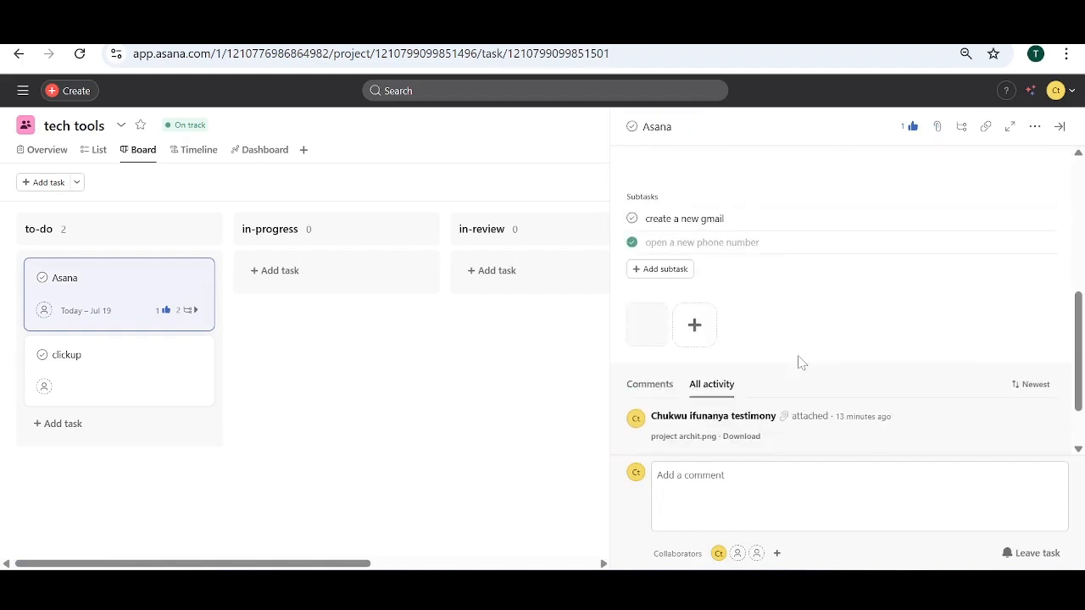
pyautogui.scroll(-2, 801, 362)
pyautogui.scroll(7, 801, 362)
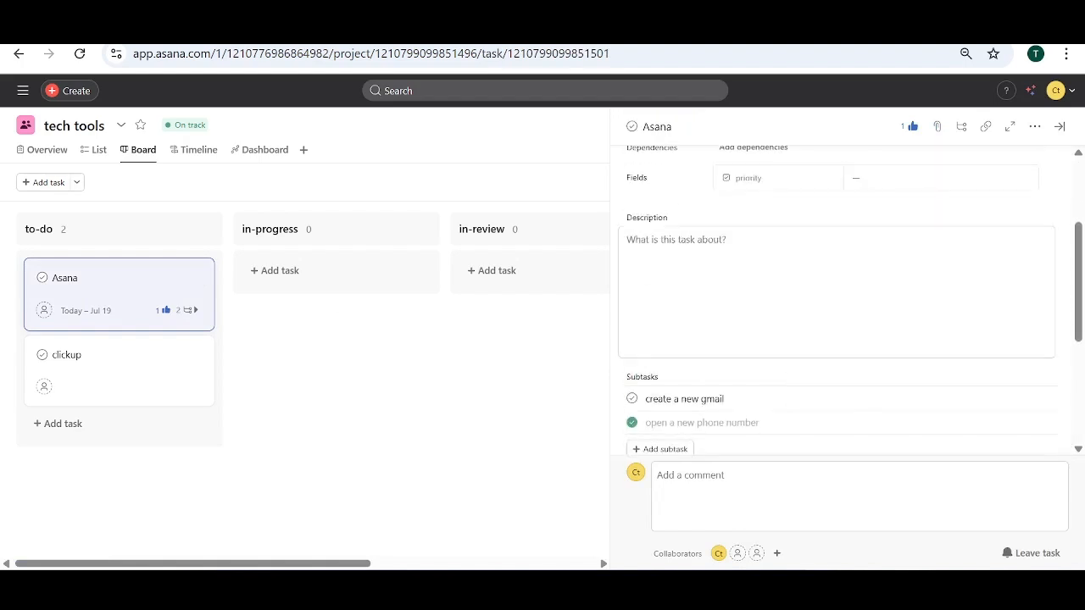
pyautogui.scroll(3, 689, 359)
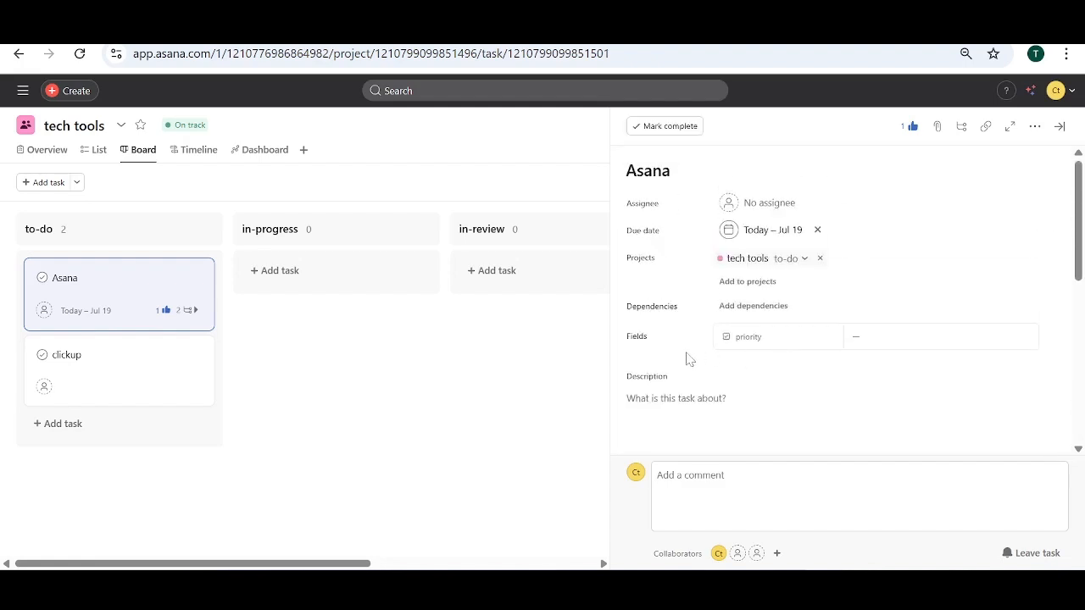
pyautogui.moveTo(636, 343)
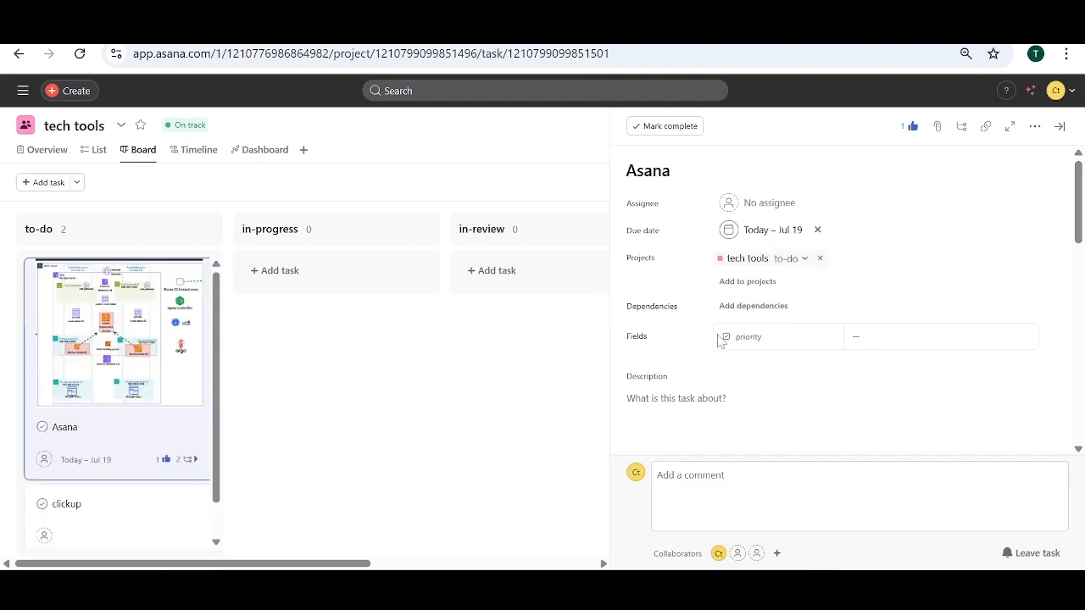
pyautogui.click(854, 339)
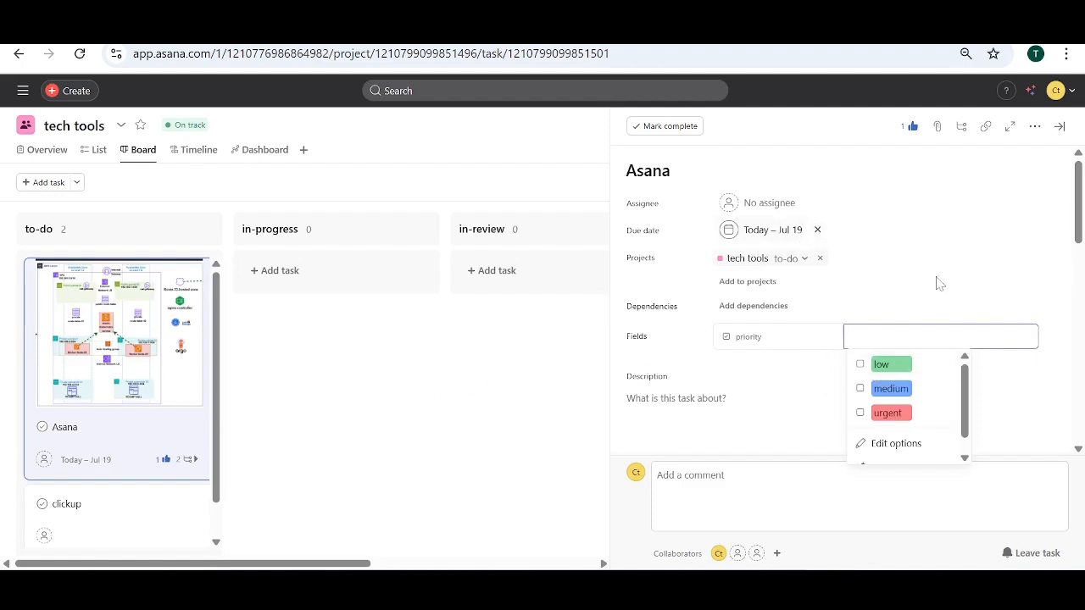
pyautogui.click(897, 390)
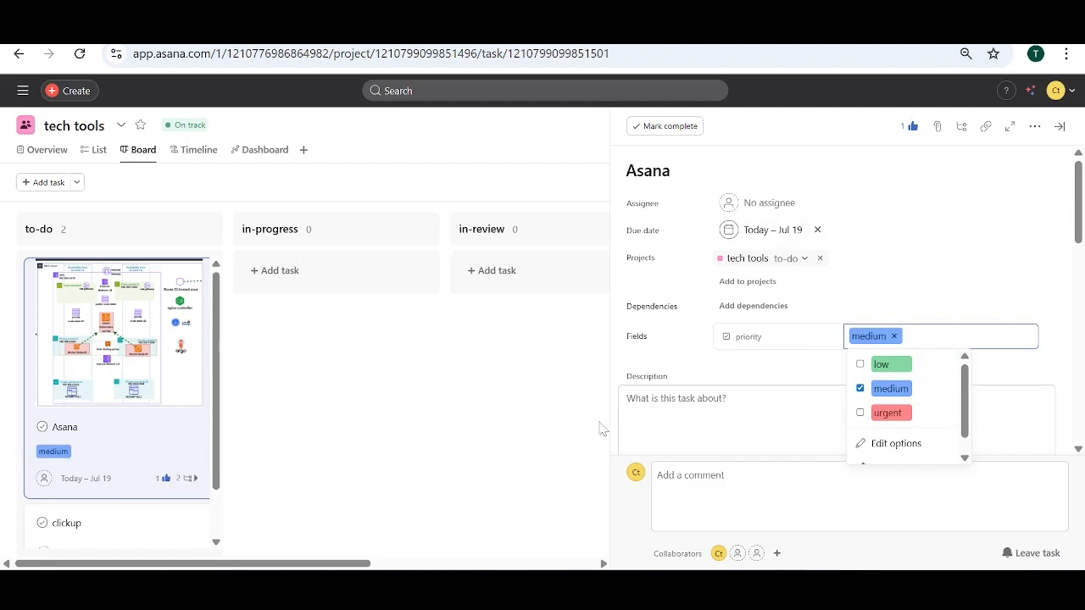
# Step: Close the Asana task's details and check its board card's inline fields and full task details again
pyautogui.click(473, 462)
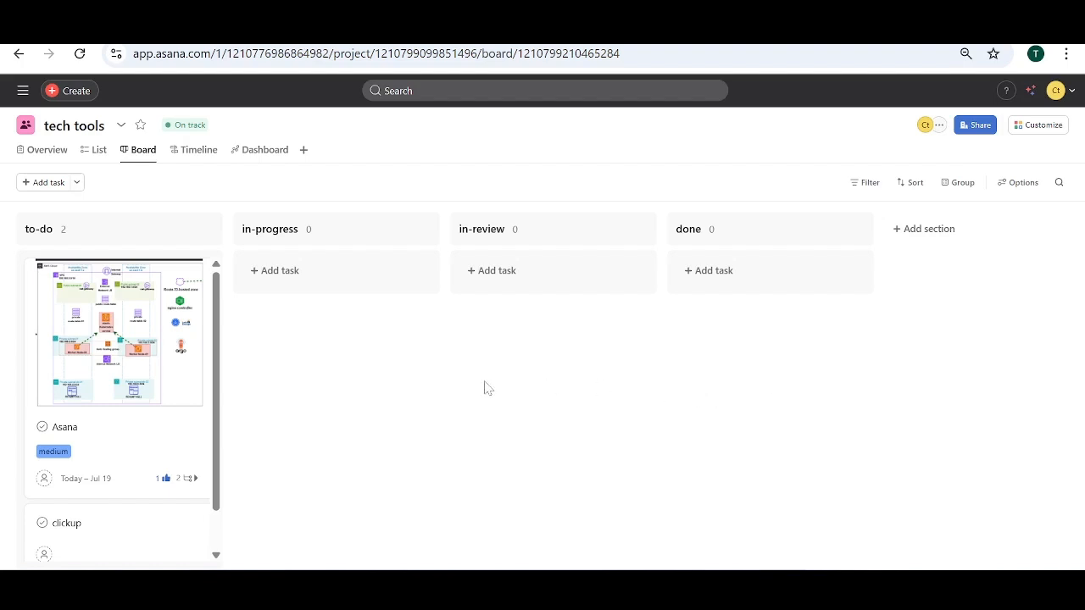
pyautogui.scroll(-2, 144, 414)
pyautogui.scroll(2, 144, 414)
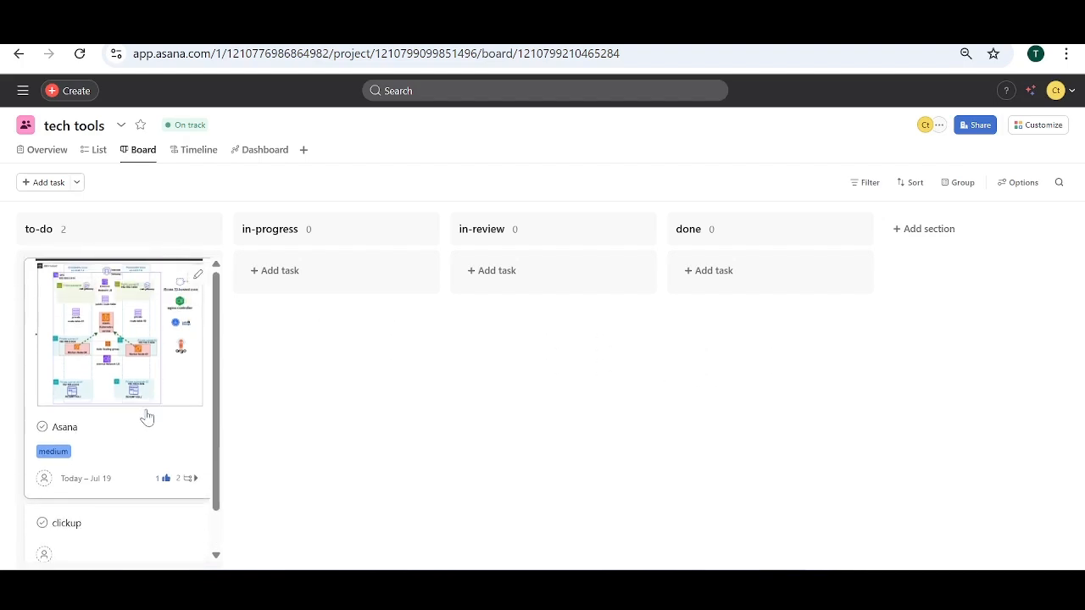
pyautogui.click(197, 280)
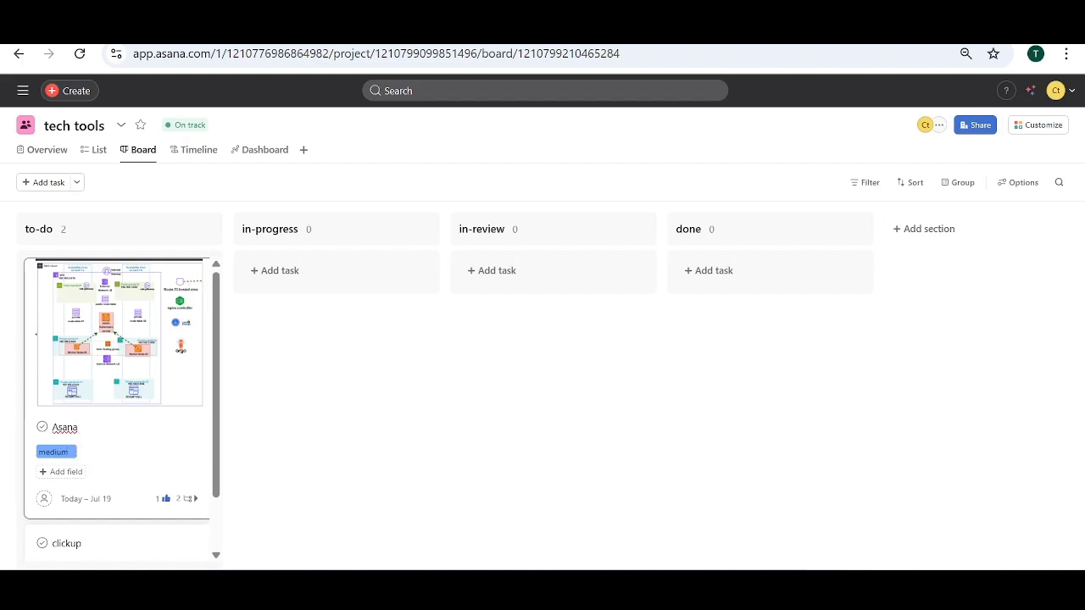
pyautogui.scroll(-2, 82, 436)
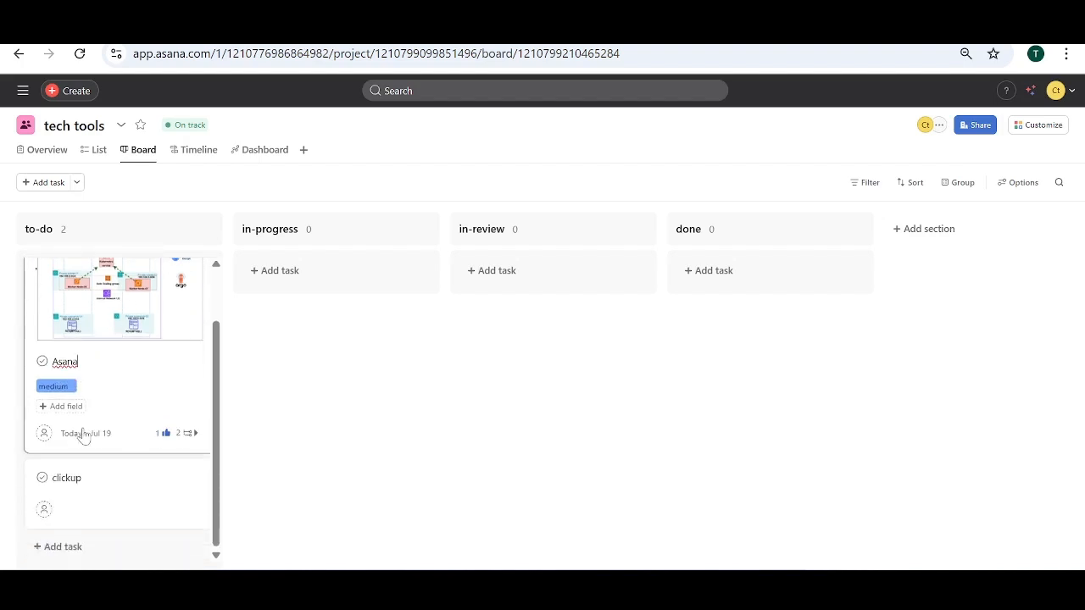
pyautogui.click(145, 387)
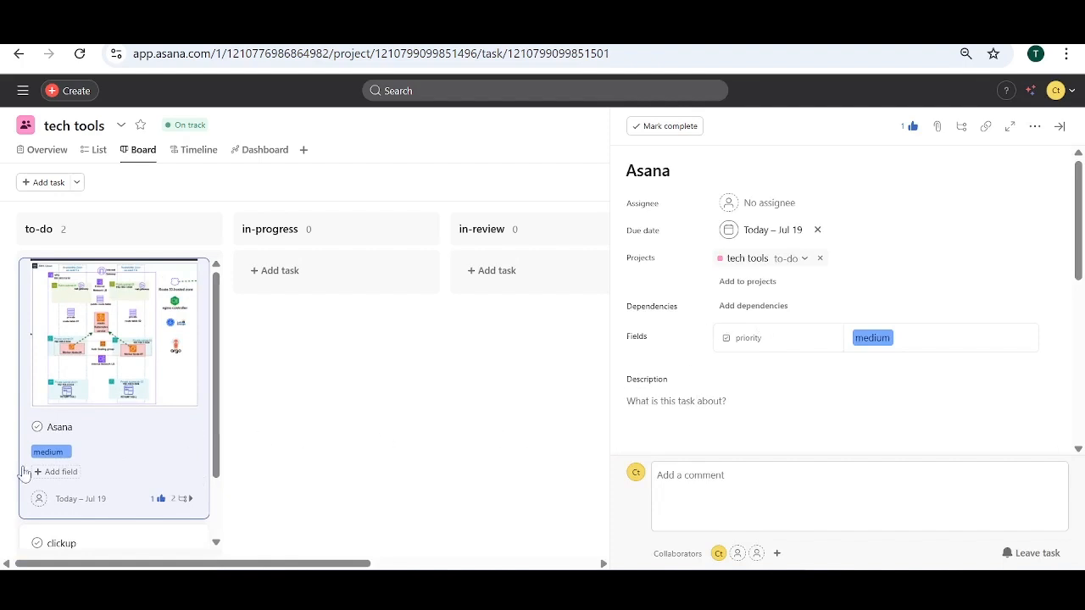
pyautogui.click(337, 384)
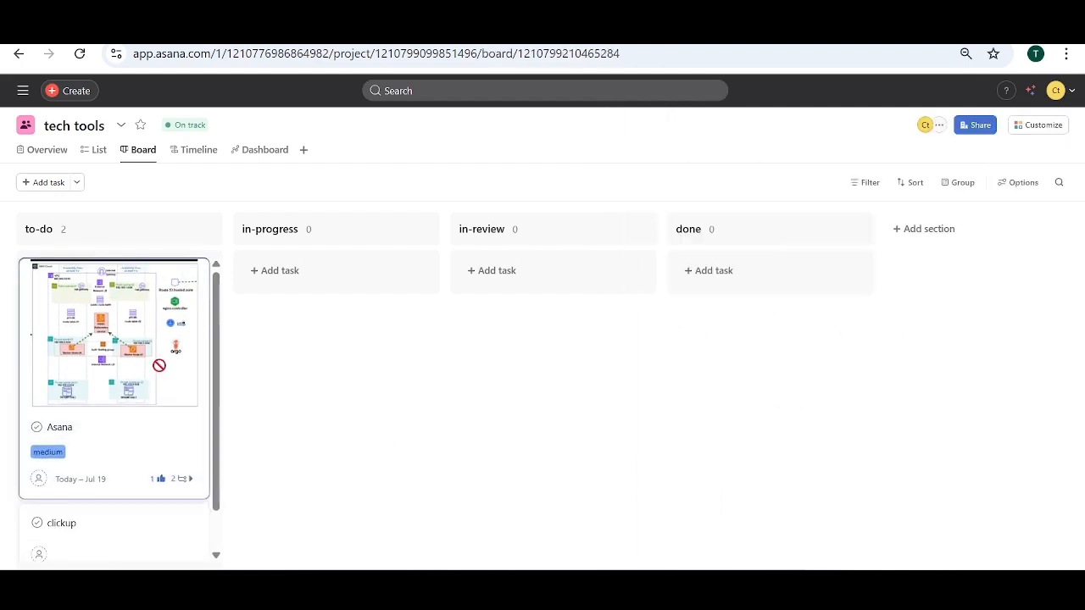
# Step: Move the Asana task card from to-do to the in-progress section and return it to to-do
pyautogui.moveTo(157, 360); pyautogui.dragTo(332, 342)
pyautogui.moveTo(157, 332); pyautogui.dragTo(394, 341)
pyautogui.moveTo(189, 339); pyautogui.dragTo(367, 310)
pyautogui.moveTo(111, 301); pyautogui.dragTo(335, 286)
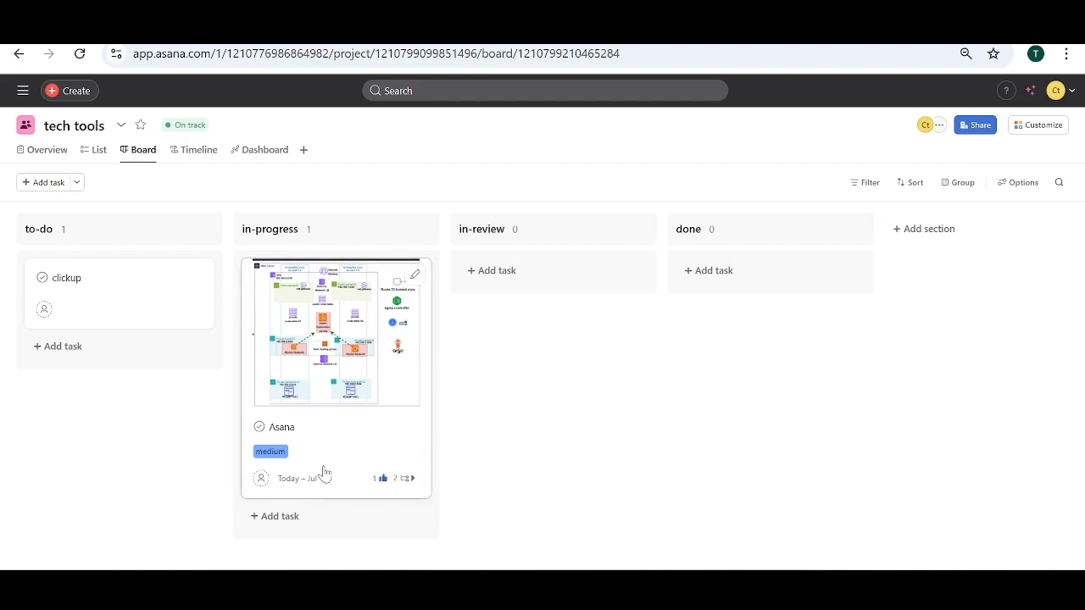
pyautogui.moveTo(331, 370); pyautogui.dragTo(511, 332)
pyautogui.moveTo(332, 280); pyautogui.dragTo(136, 307)
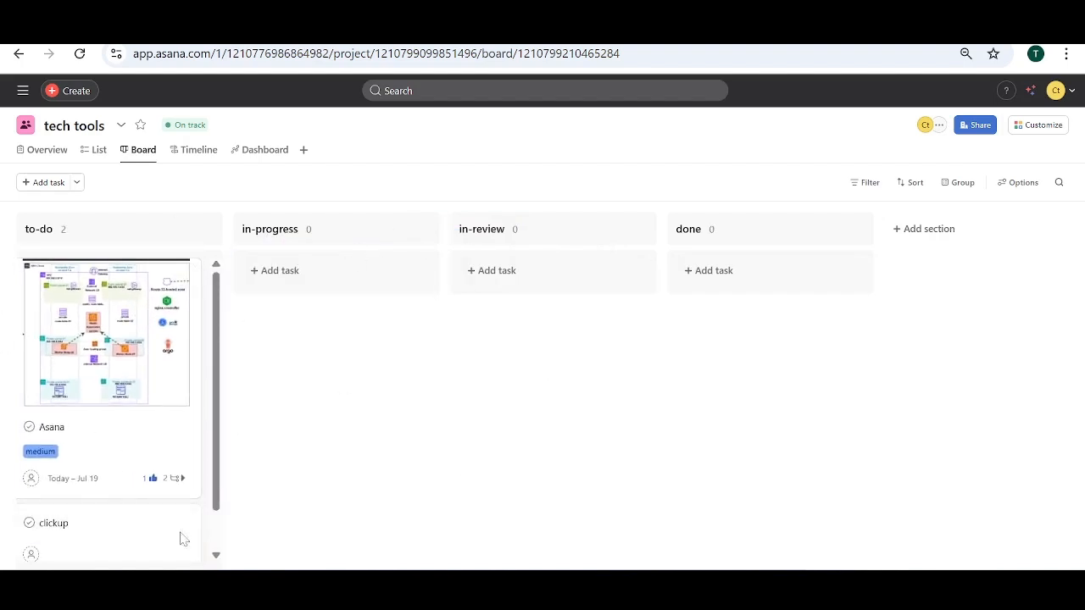
# Step: Examine the Asana and clickup task cards in the board's to-do section
pyautogui.scroll(-1, 91, 393)
pyautogui.scroll(1, 91, 394)
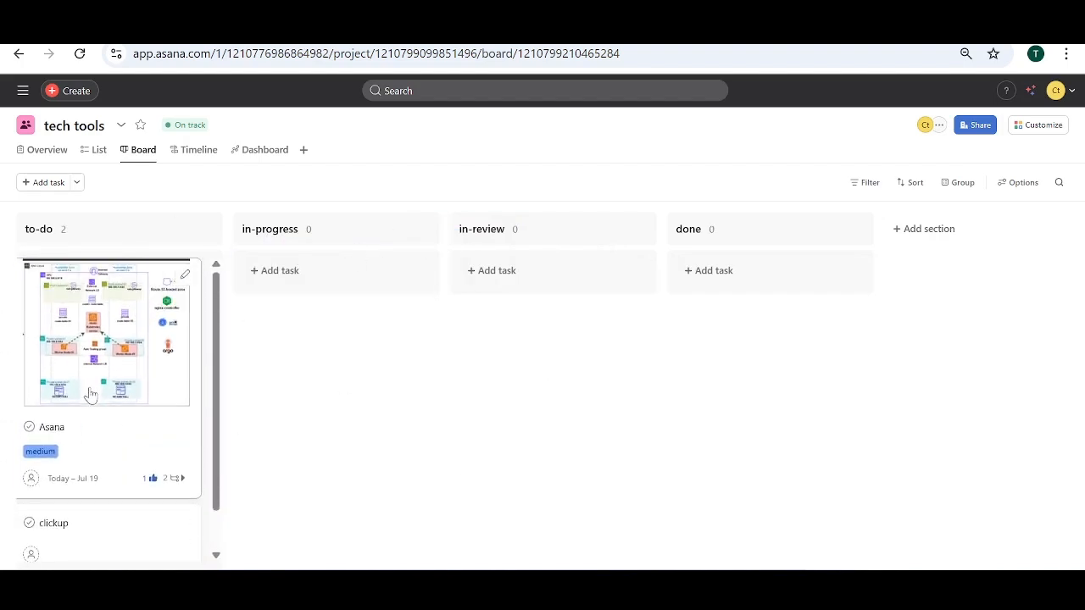
pyautogui.scroll(-1, 93, 447)
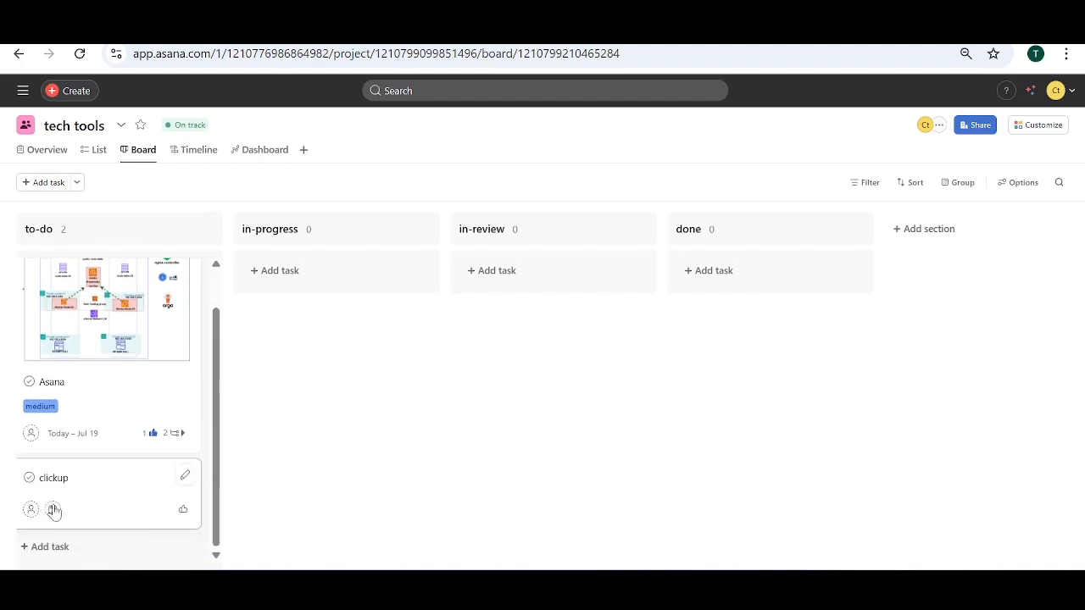
pyautogui.scroll(1, 61, 493)
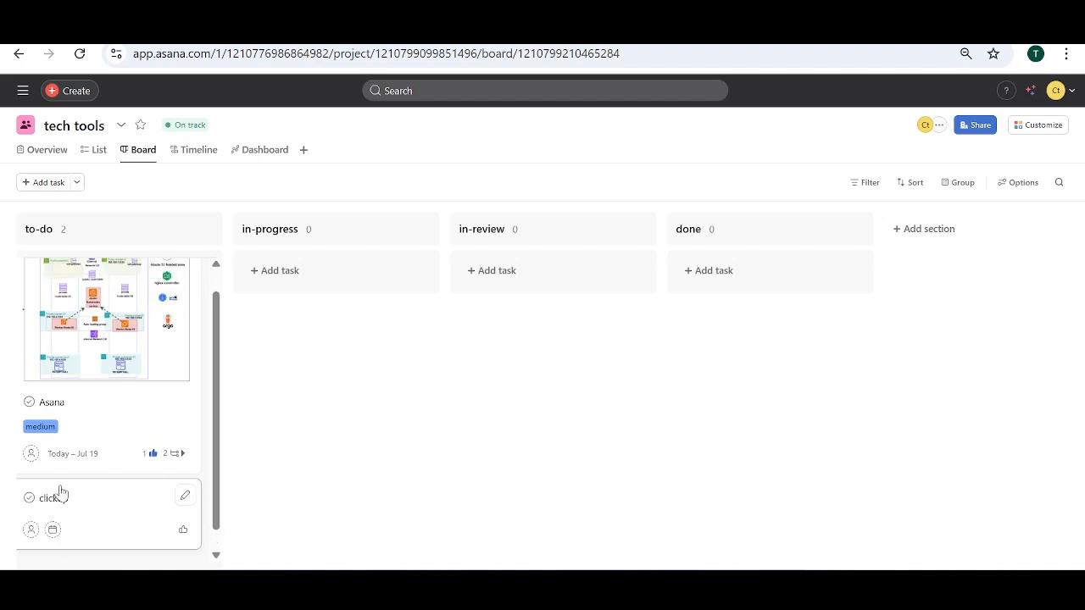
pyautogui.scroll(1, 61, 493)
pyautogui.scroll(-1, 61, 493)
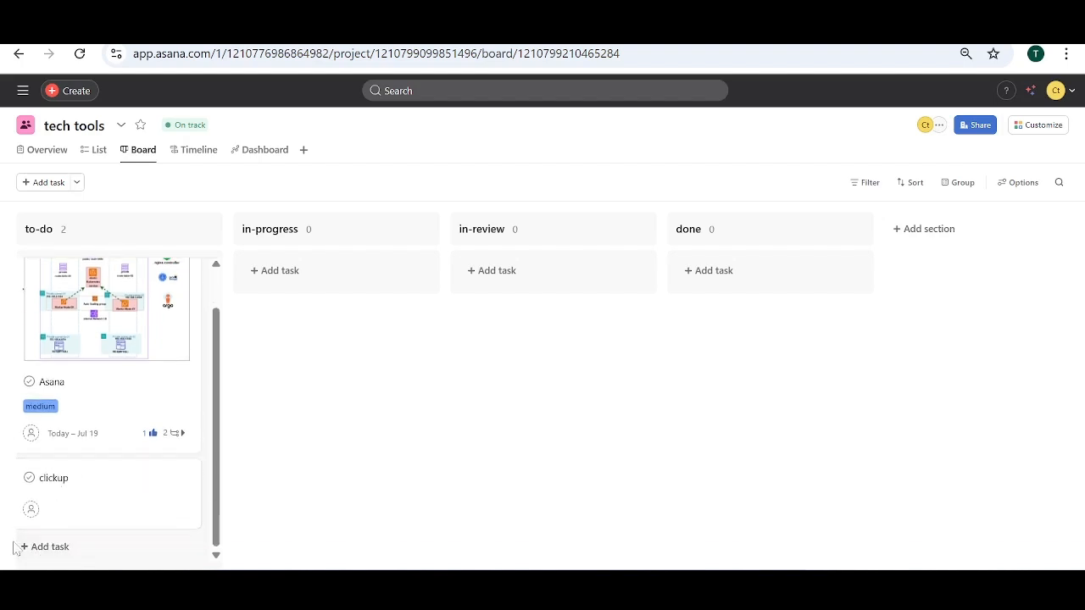
pyautogui.scroll(2, 121, 382)
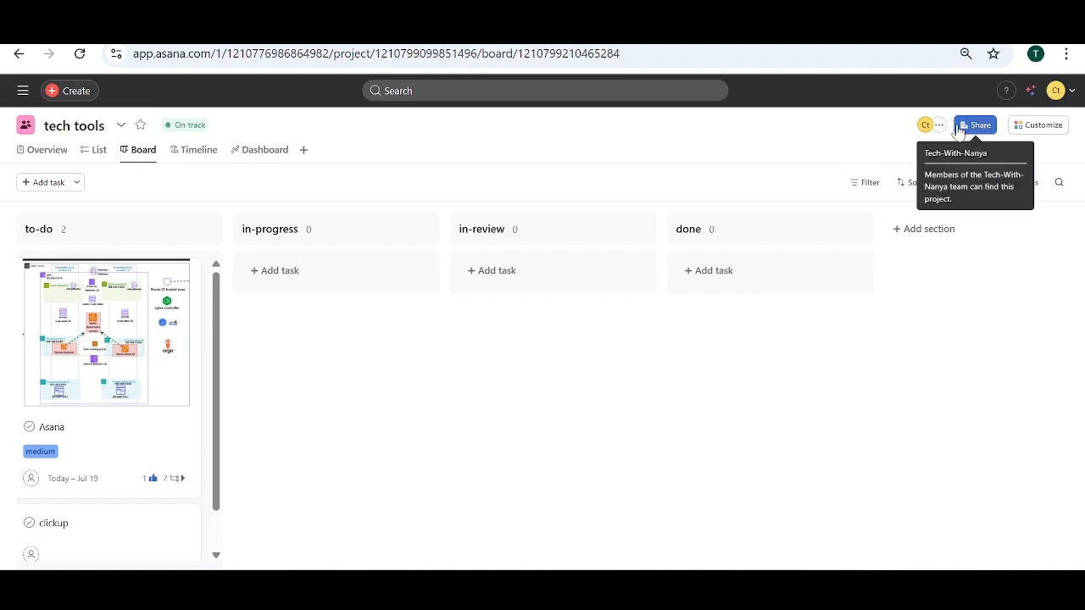
# Step: Review the account options, then check the workspace navigation's projects and team entries
pyautogui.click(1055, 91)
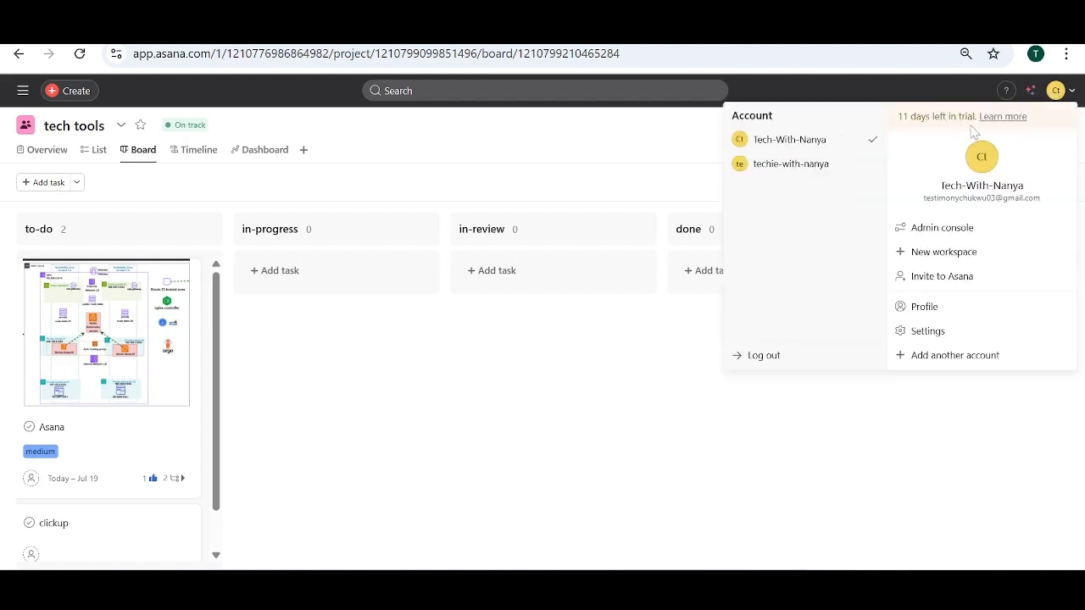
pyautogui.click(523, 482)
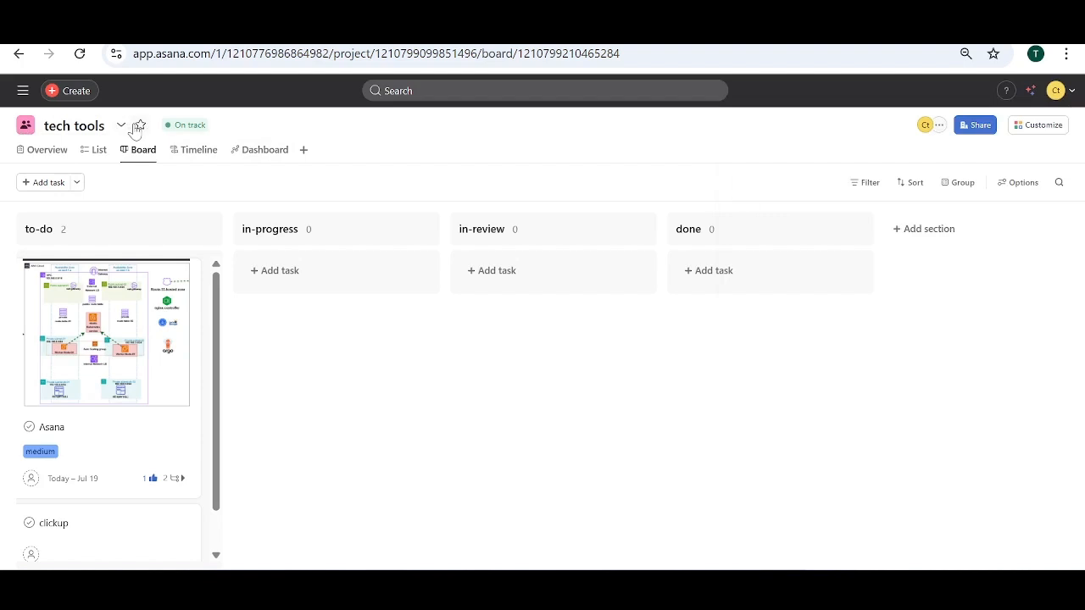
pyautogui.click(23, 91)
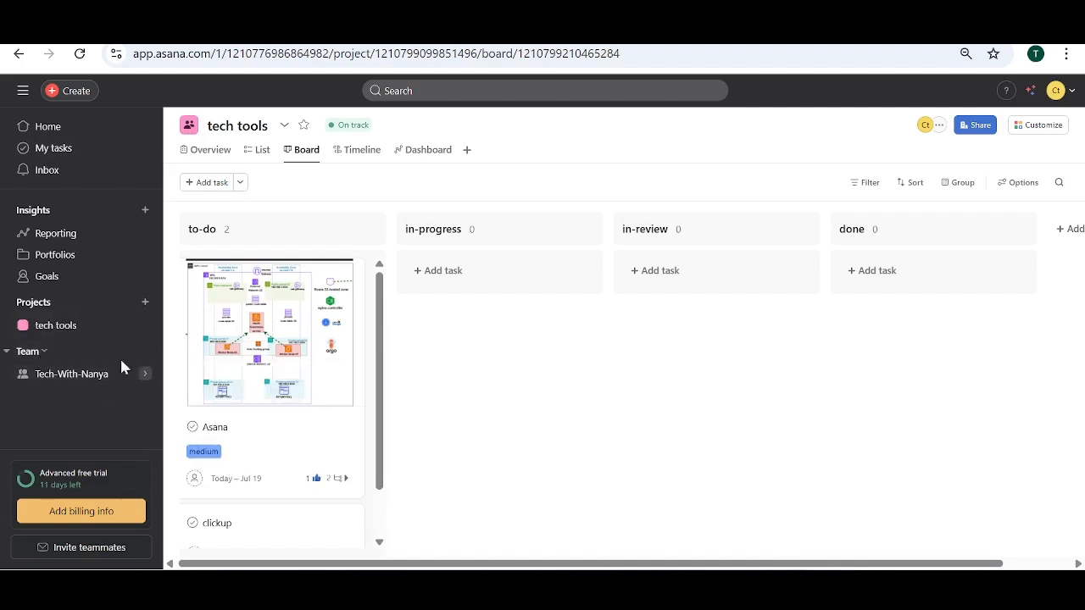
pyautogui.click(145, 376)
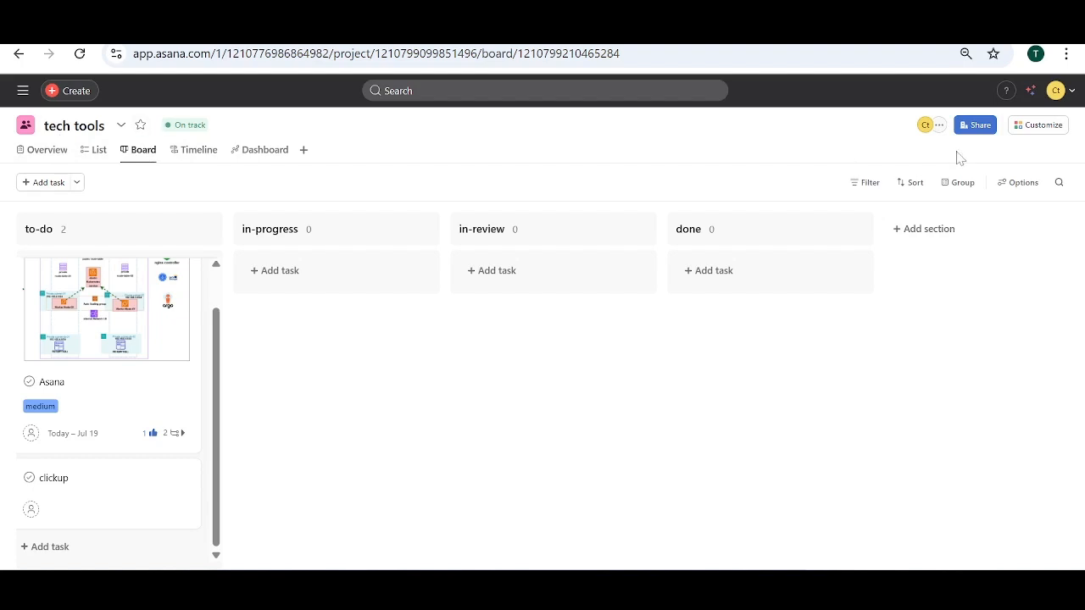
# Step: Start a custom automation rule for the tech tools project from its customization options
pyautogui.click(1047, 133)
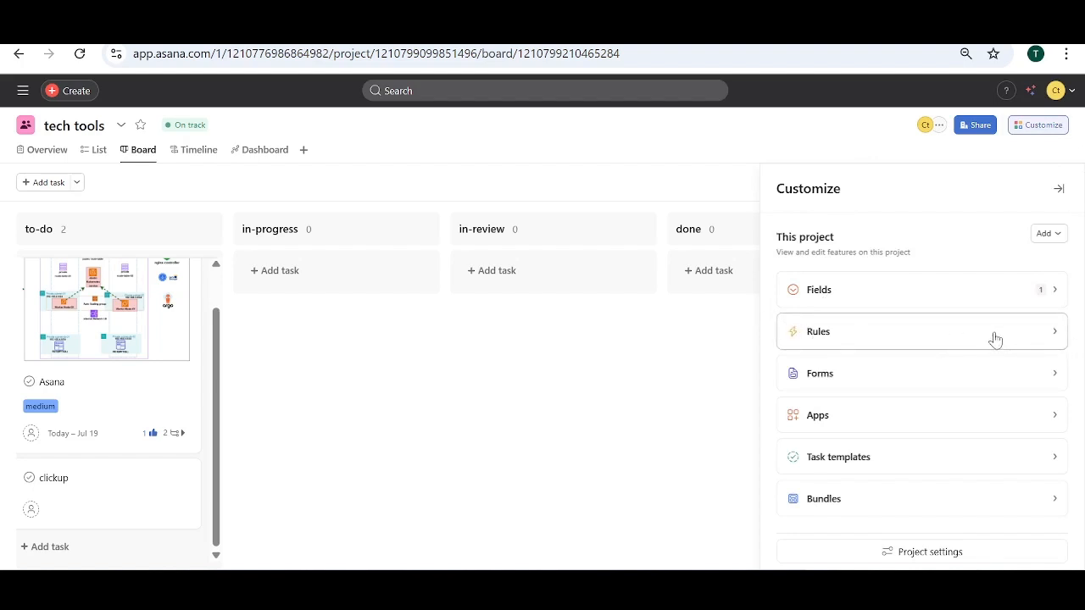
pyautogui.click(1050, 338)
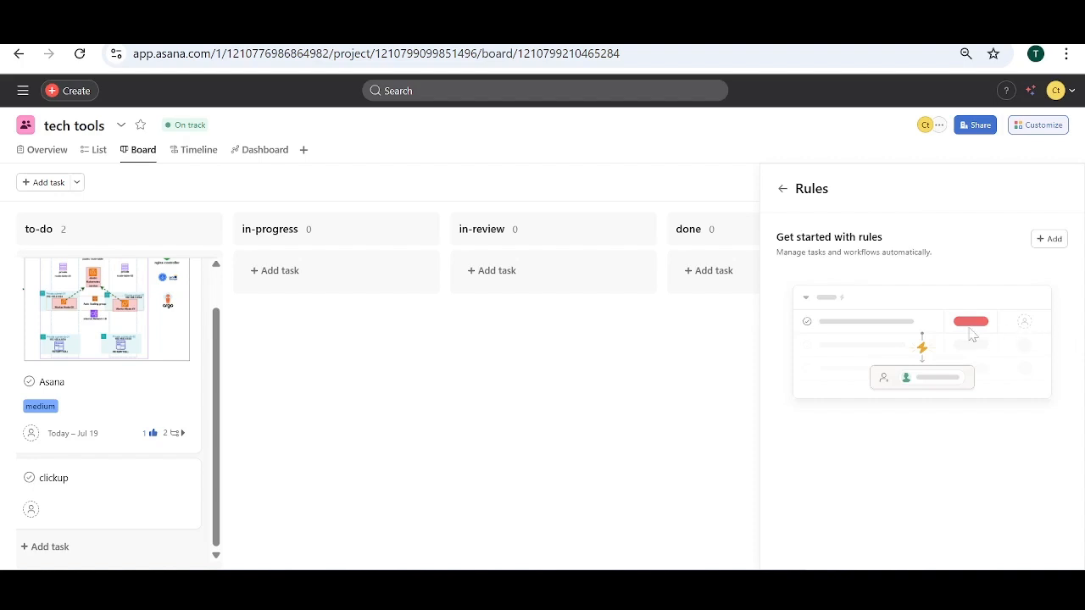
pyautogui.click(1048, 239)
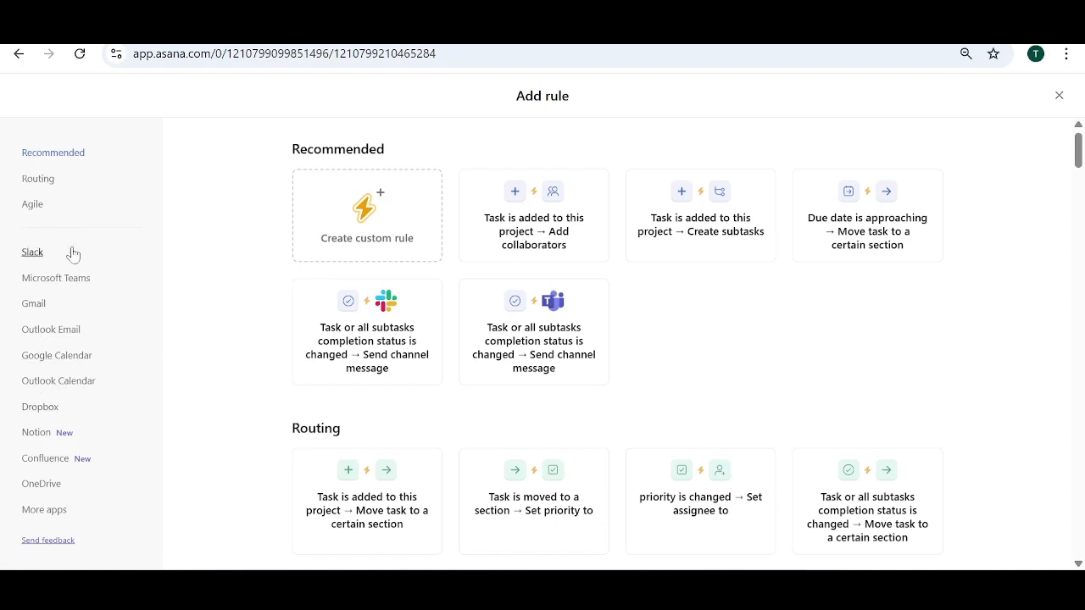
pyautogui.click(348, 223)
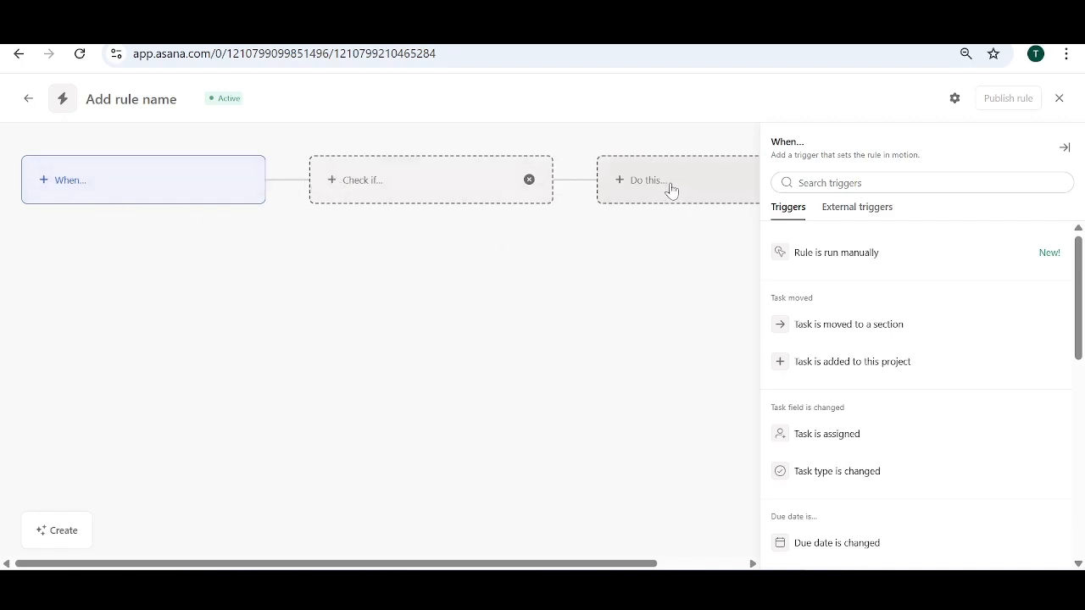
# Step: Review the available rule triggers and set the trigger to Task is moved to a section
pyautogui.click(170, 189)
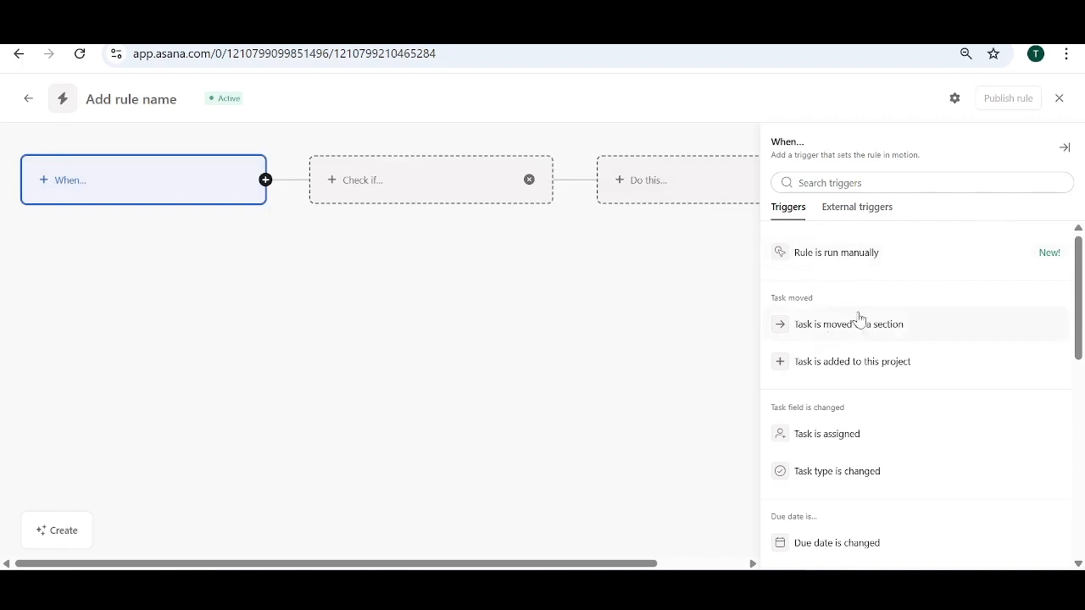
pyautogui.scroll(-10, 859, 318)
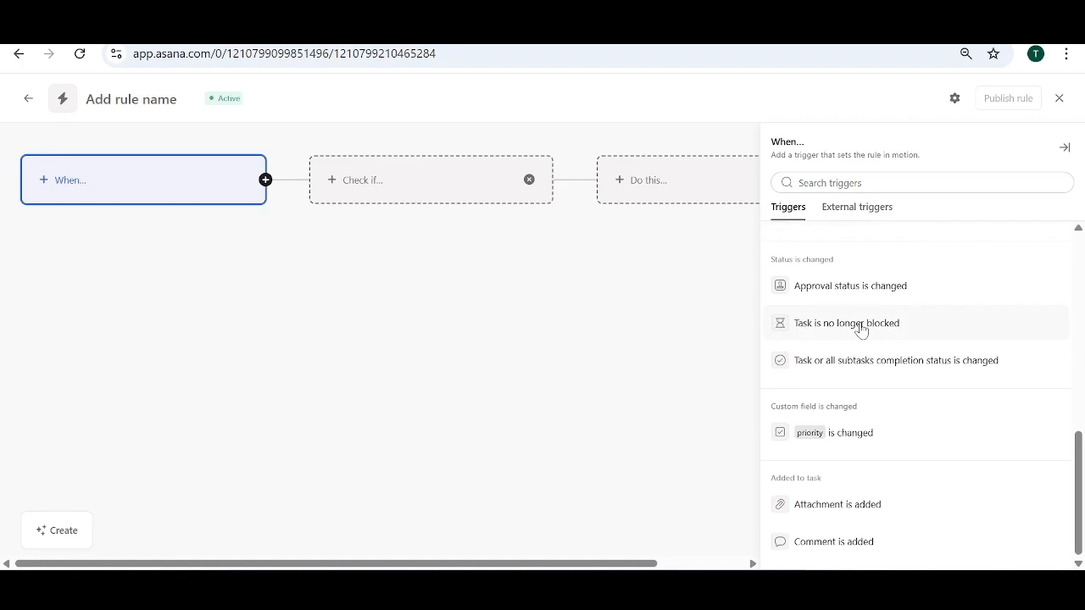
pyautogui.scroll(10, 859, 329)
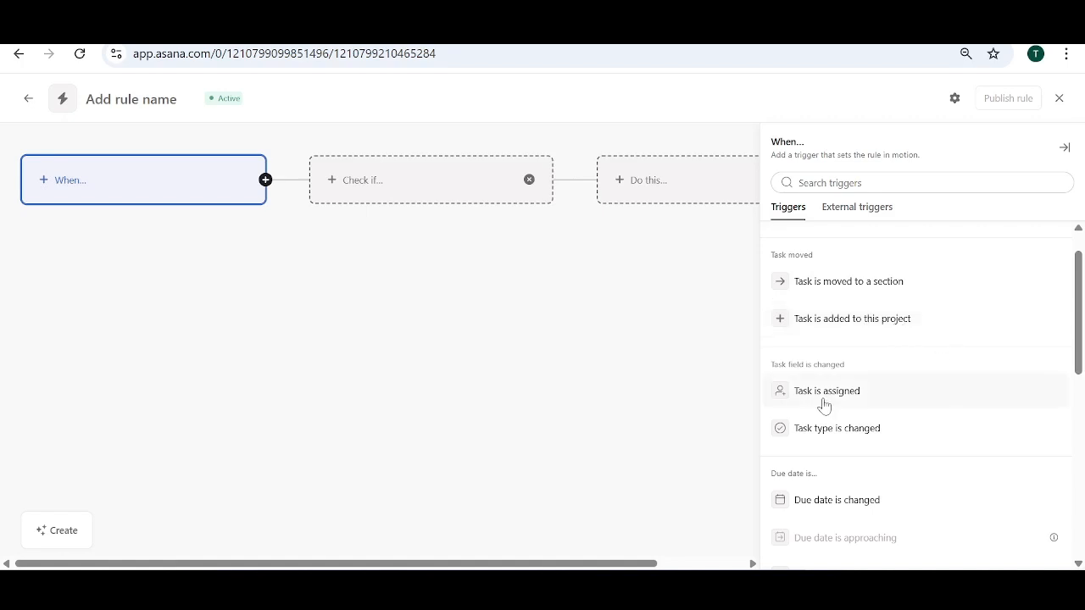
pyautogui.scroll(-10, 869, 407)
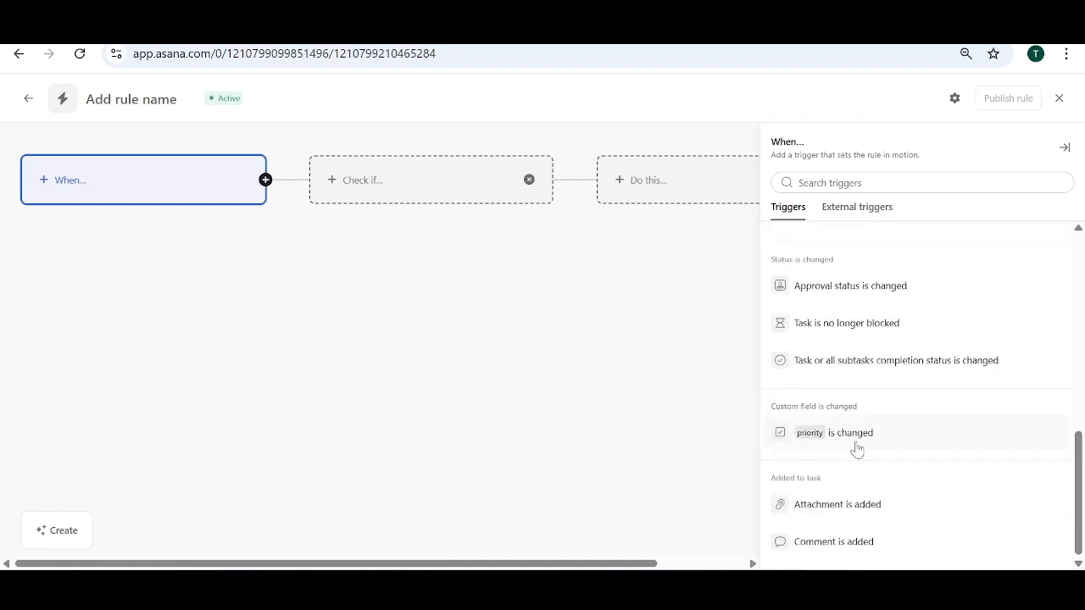
pyautogui.scroll(10, 865, 433)
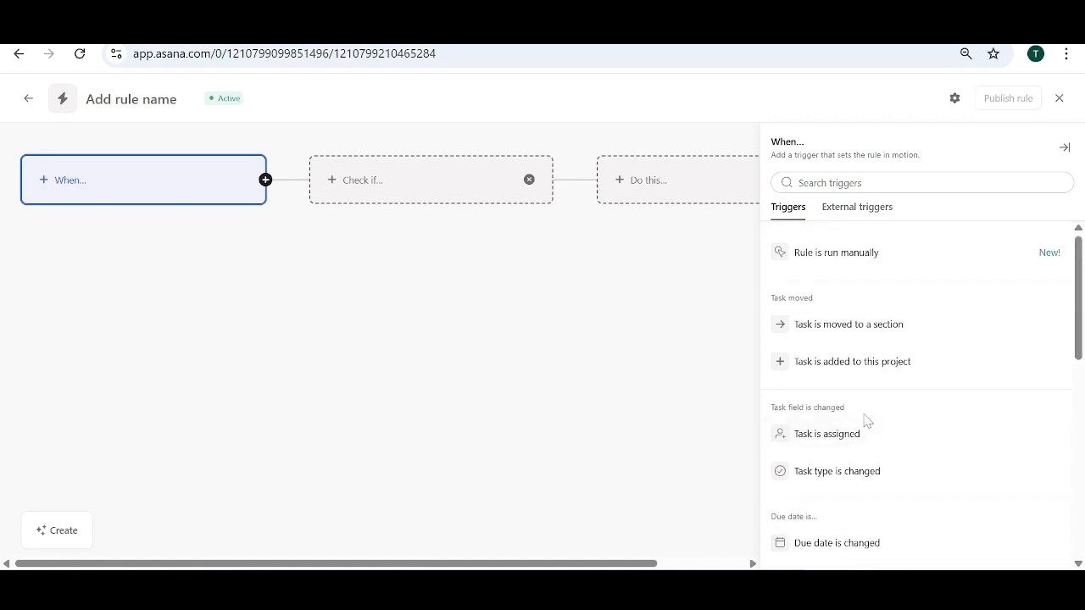
pyautogui.click(815, 332)
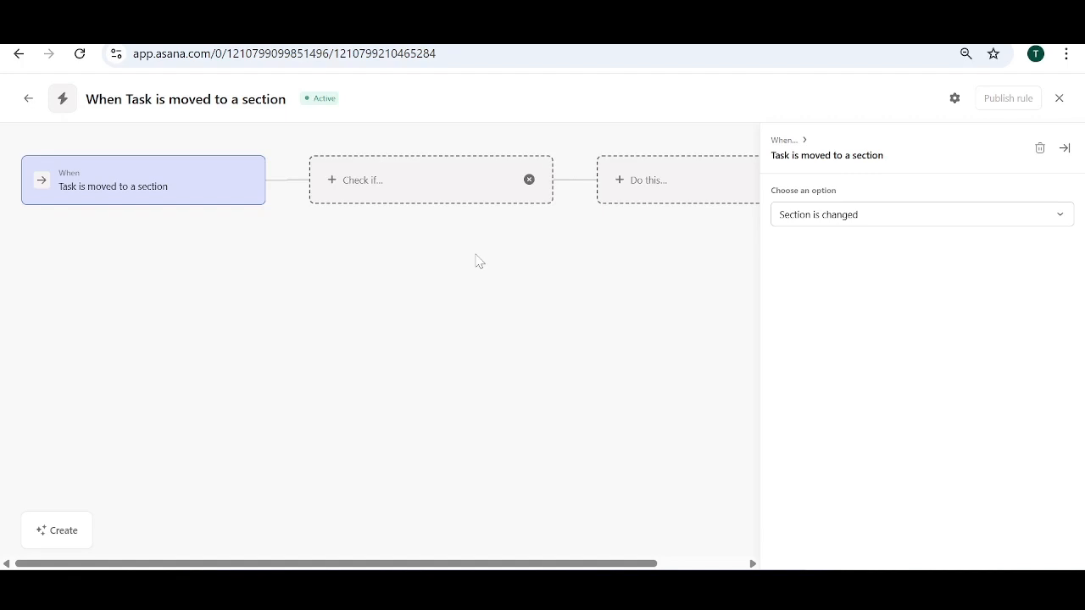
# Step: Add a rule condition that checks whether the priority field contains any of medium
pyautogui.click(407, 178)
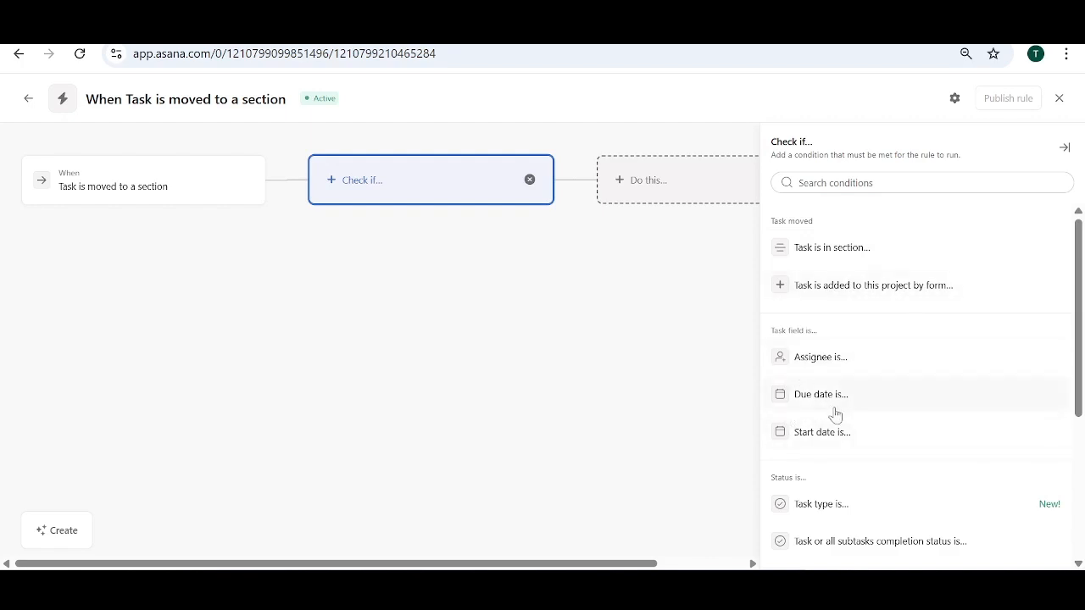
pyautogui.scroll(-2, 835, 451)
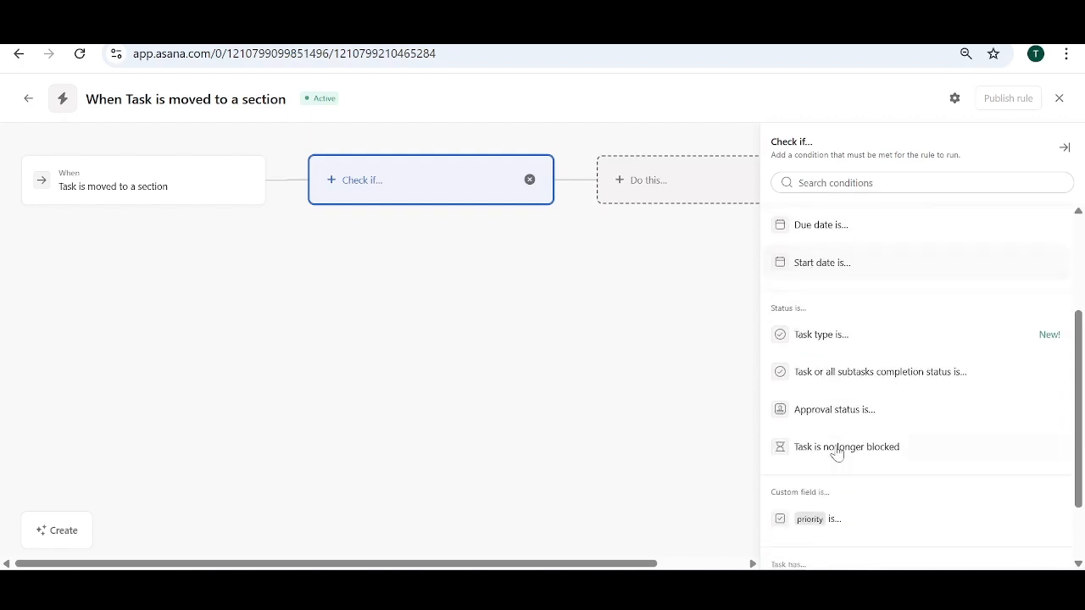
pyautogui.scroll(-1, 837, 453)
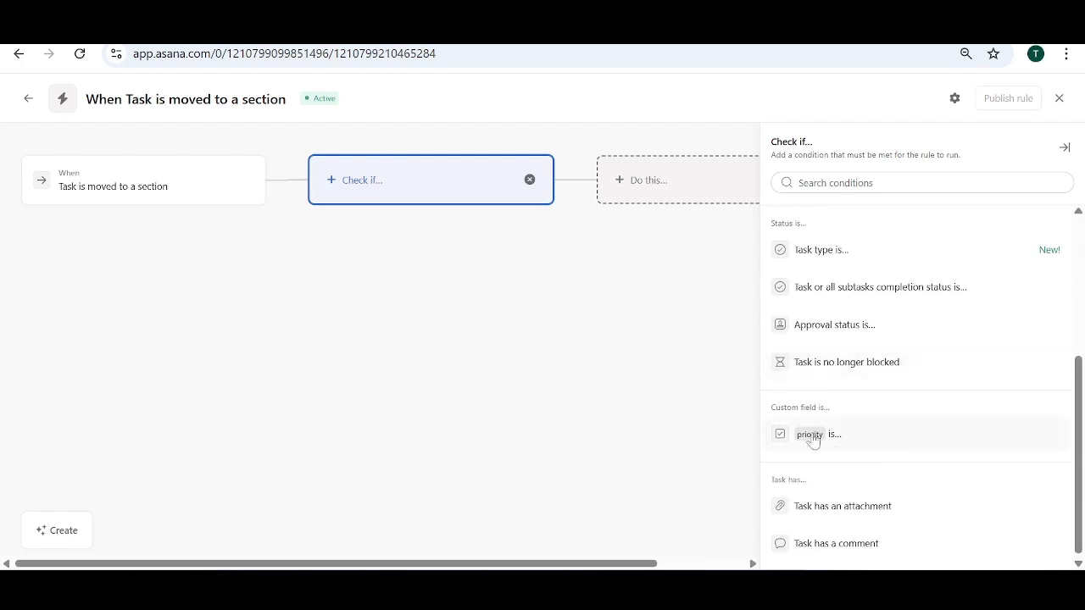
pyautogui.click(819, 441)
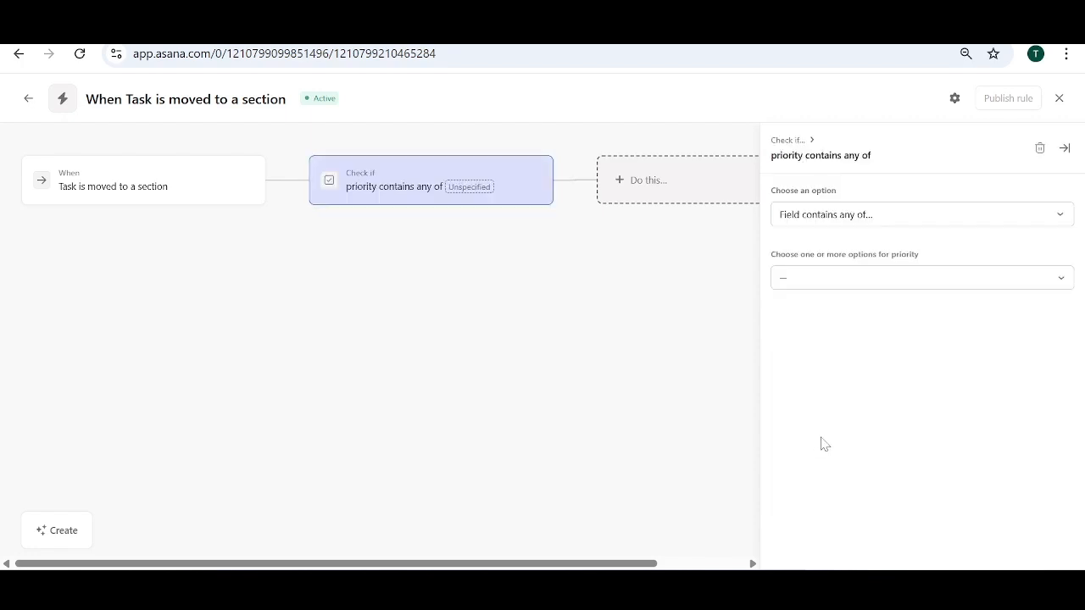
pyautogui.click(1059, 280)
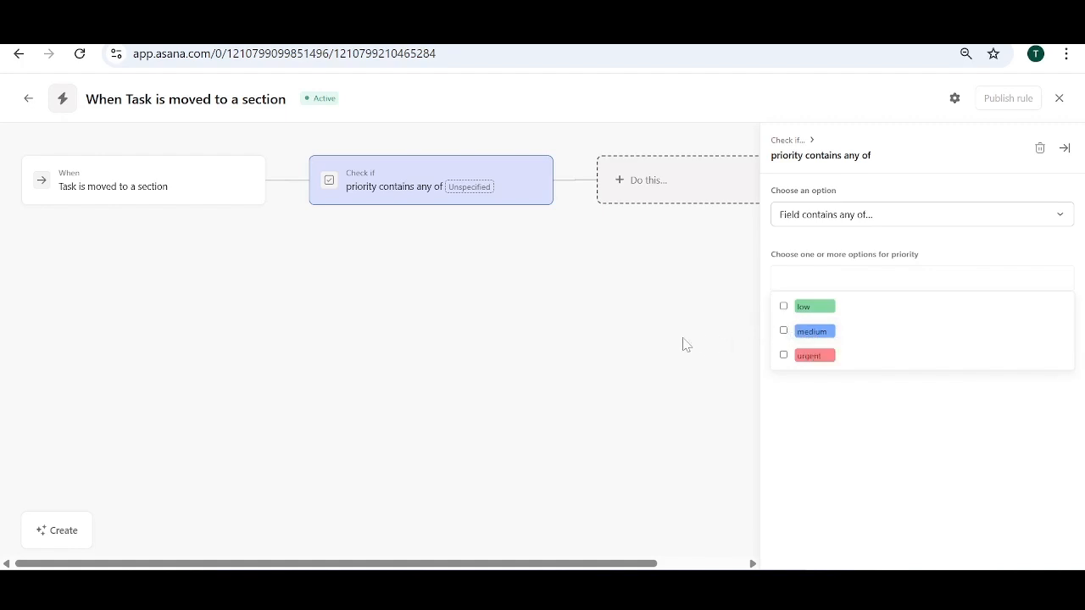
pyautogui.click(788, 337)
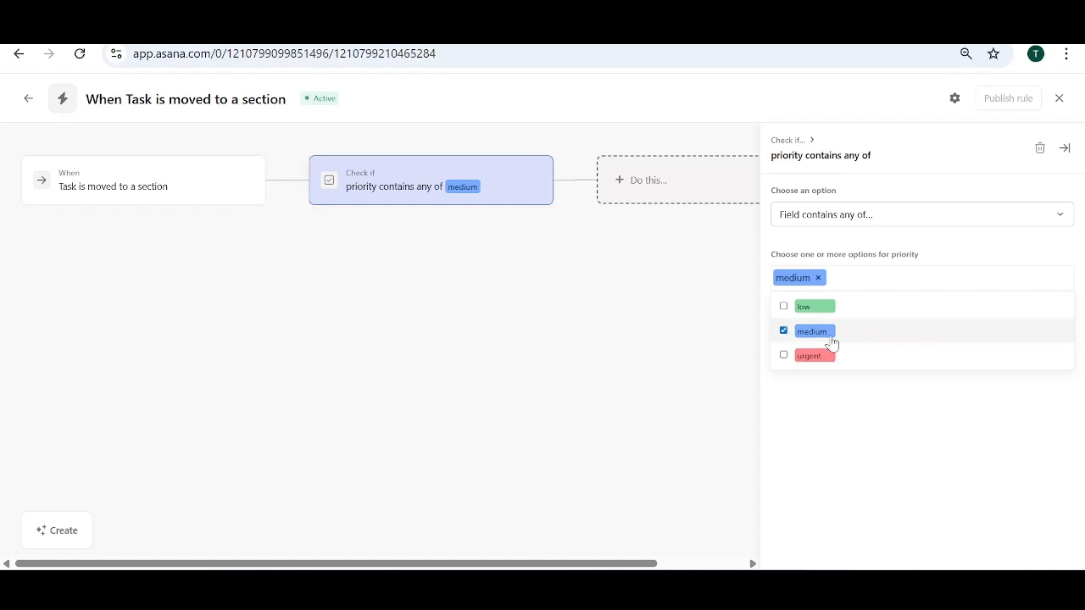
# Step: Add a rule action that moves the task to the in-review section
pyautogui.click(673, 195)
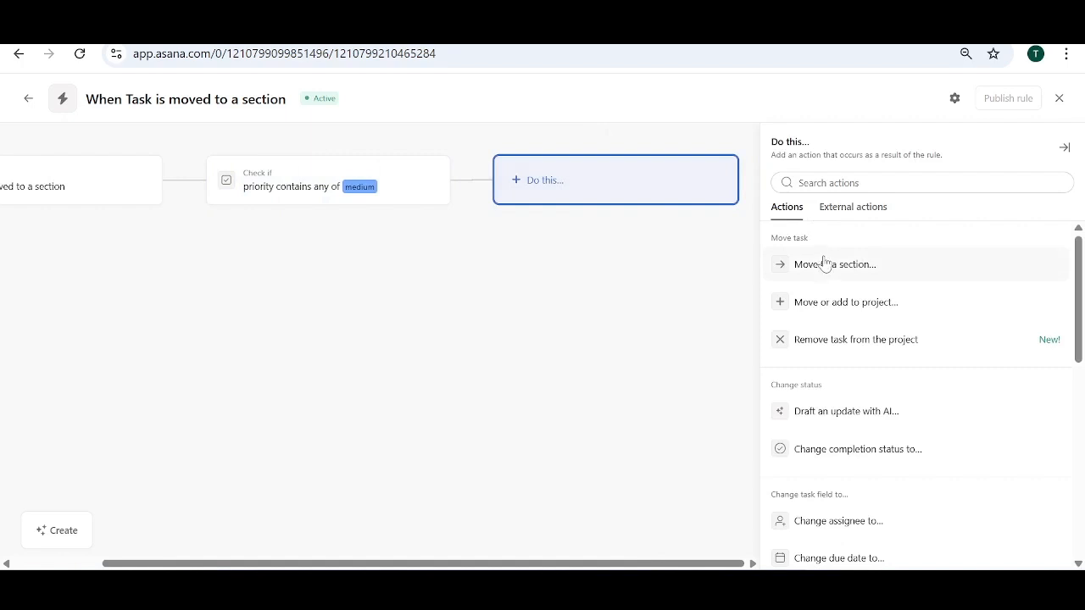
pyautogui.click(894, 272)
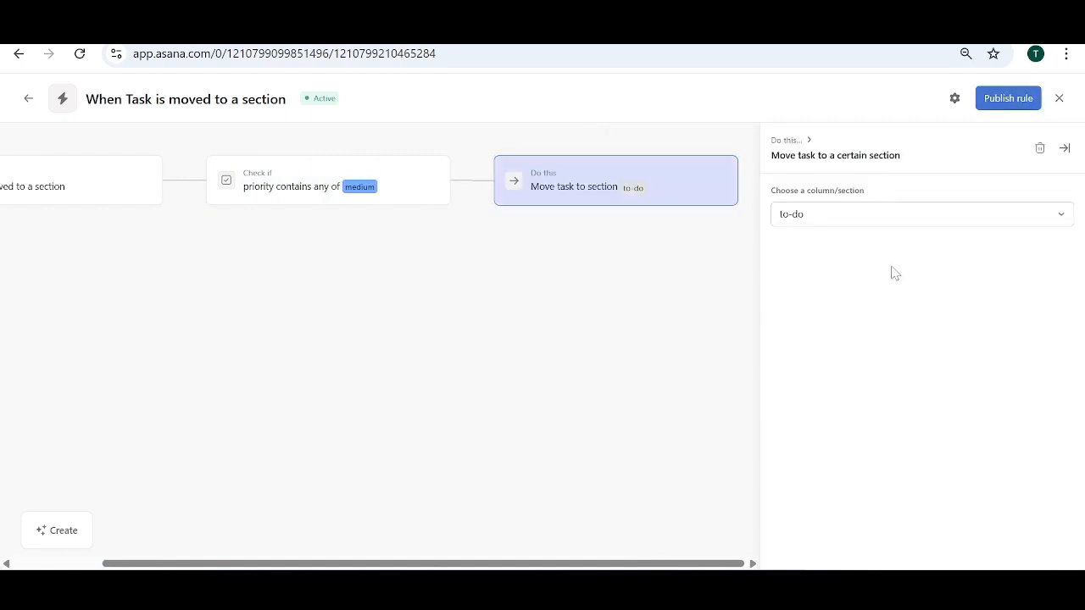
pyautogui.click(1057, 218)
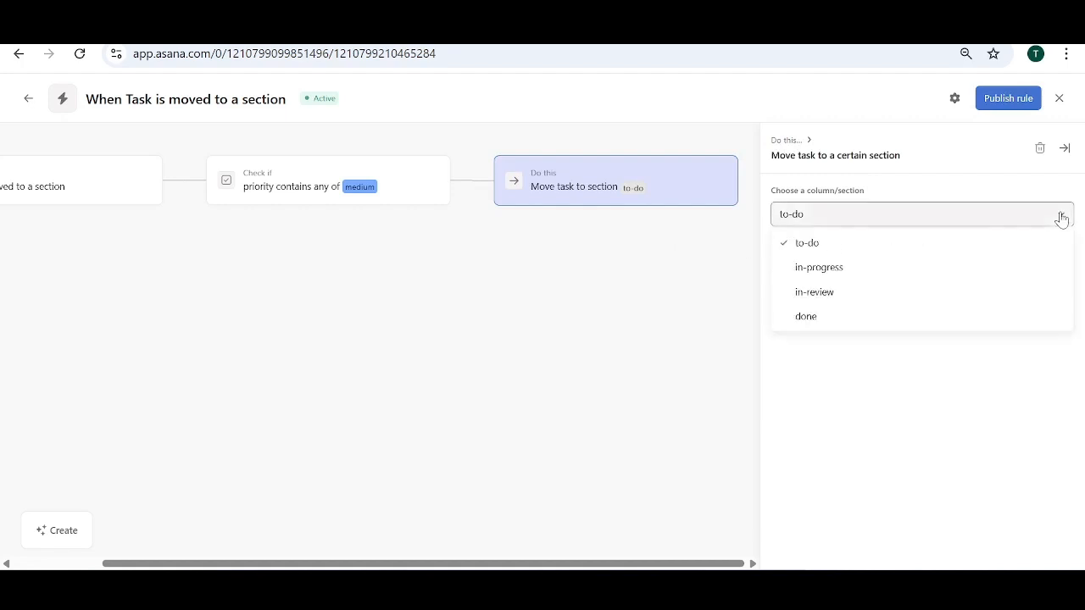
pyautogui.click(804, 293)
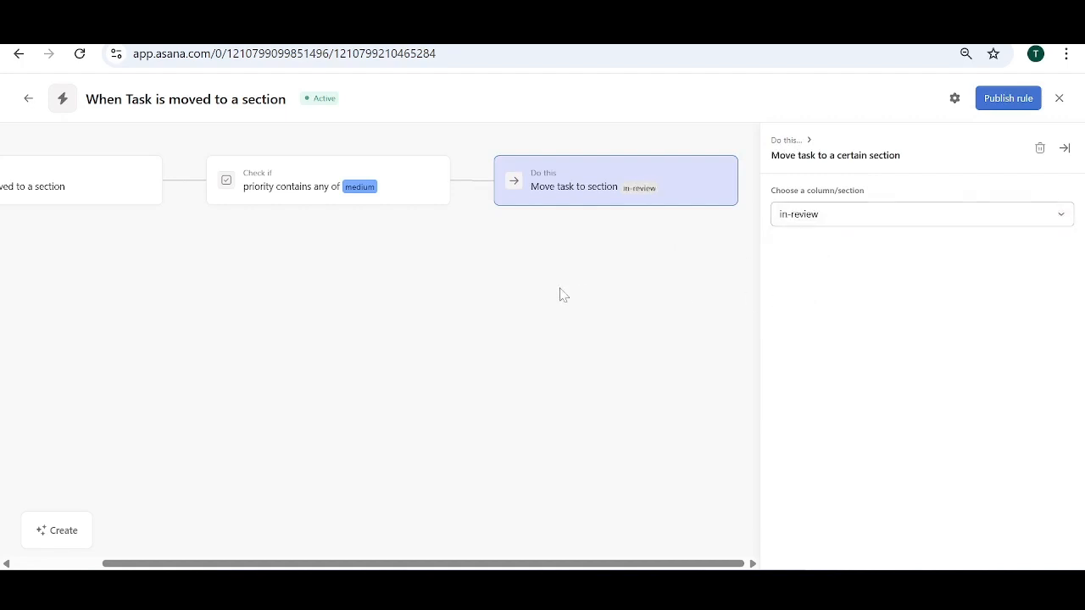
# Step: Check the rule's trigger, condition and action, then publish the rule and close the project's rules list
pyautogui.moveTo(171, 565); pyautogui.dragTo(84, 564)
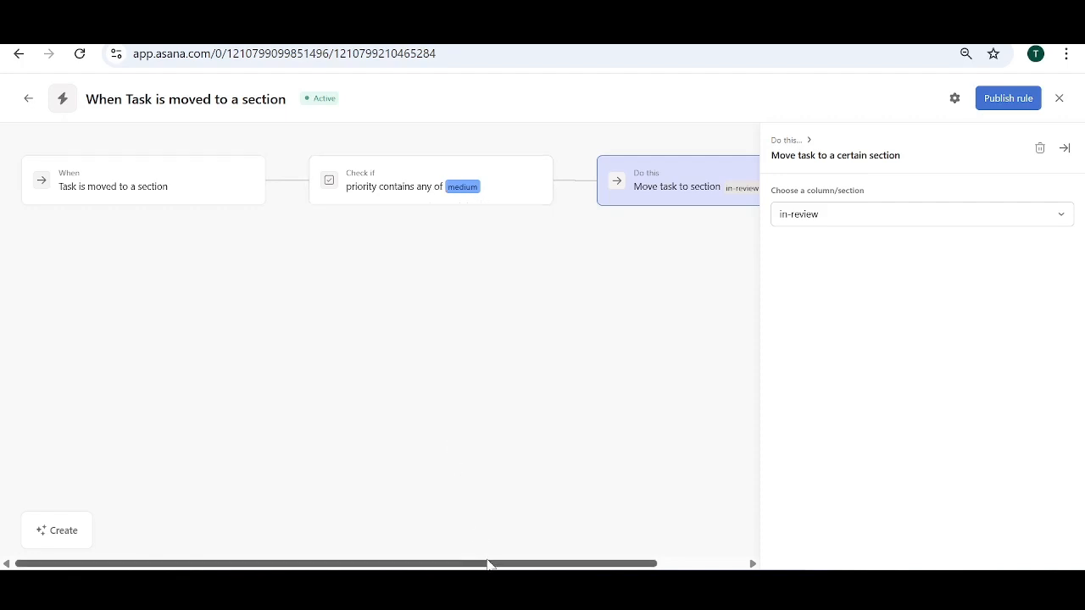
pyautogui.moveTo(511, 565); pyautogui.dragTo(597, 564)
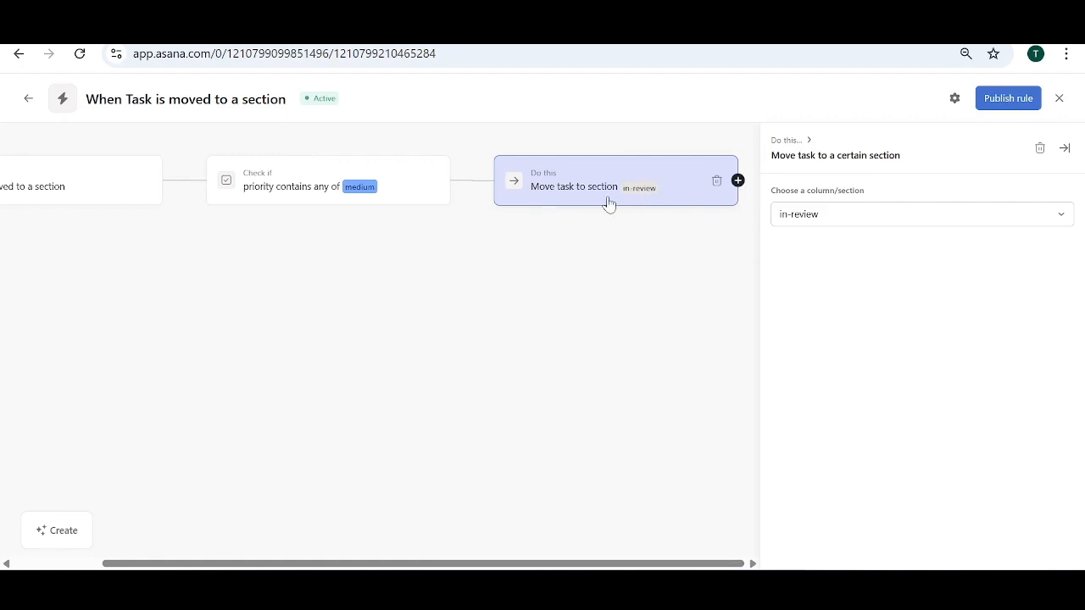
pyautogui.click(1010, 100)
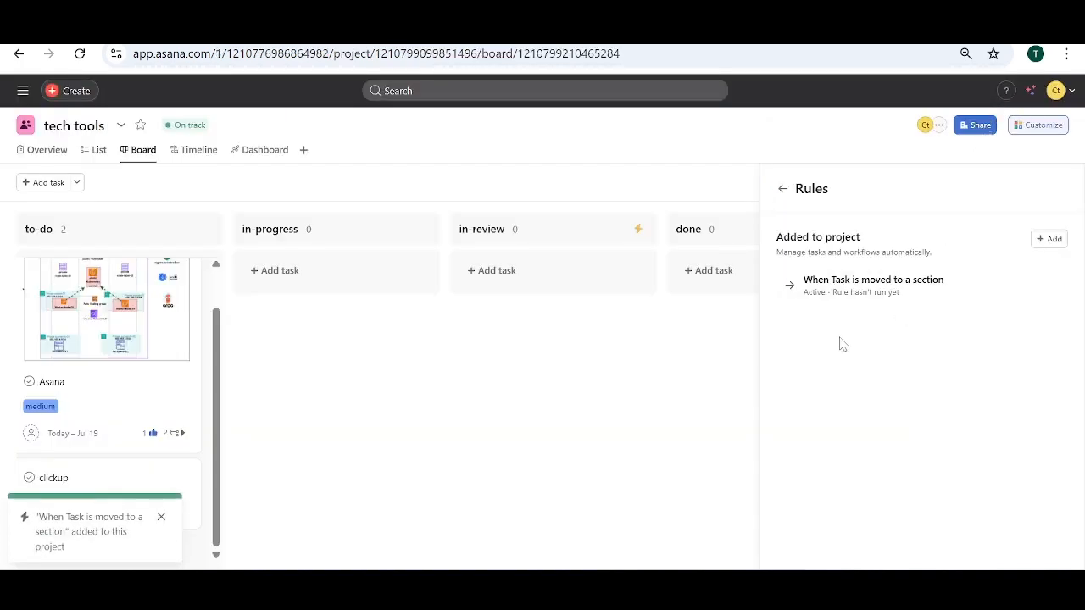
pyautogui.click(490, 406)
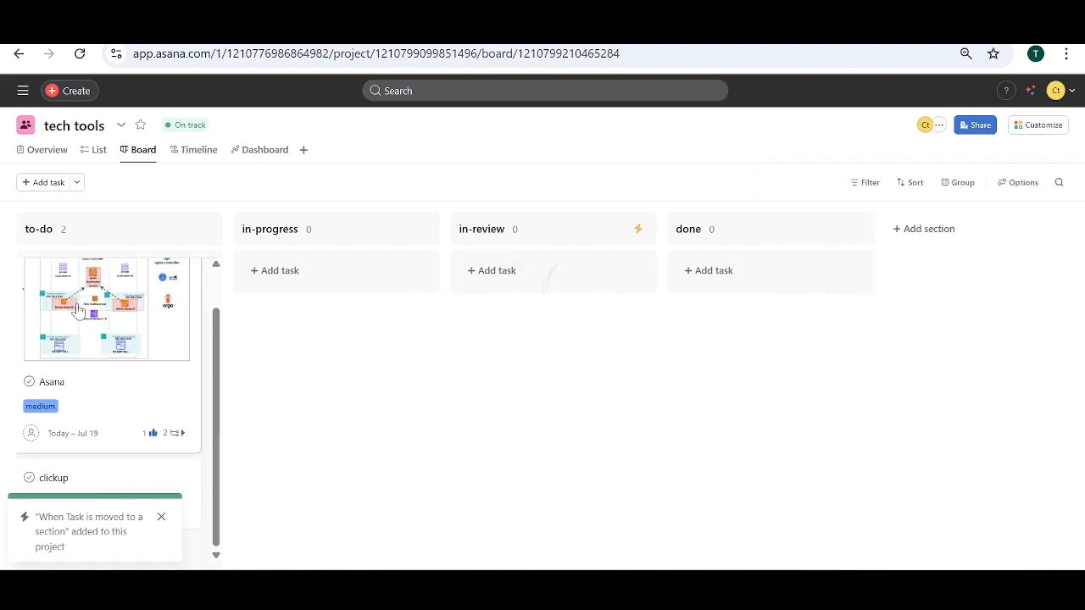
# Step: Test the rule by moving the medium-priority Asana task from the to-do section to in-progress
pyautogui.moveTo(102, 318); pyautogui.dragTo(307, 354)
pyautogui.moveTo(160, 335); pyautogui.dragTo(371, 337)
pyautogui.moveTo(148, 336); pyautogui.dragTo(359, 328)
pyautogui.moveTo(184, 408); pyautogui.dragTo(310, 322)
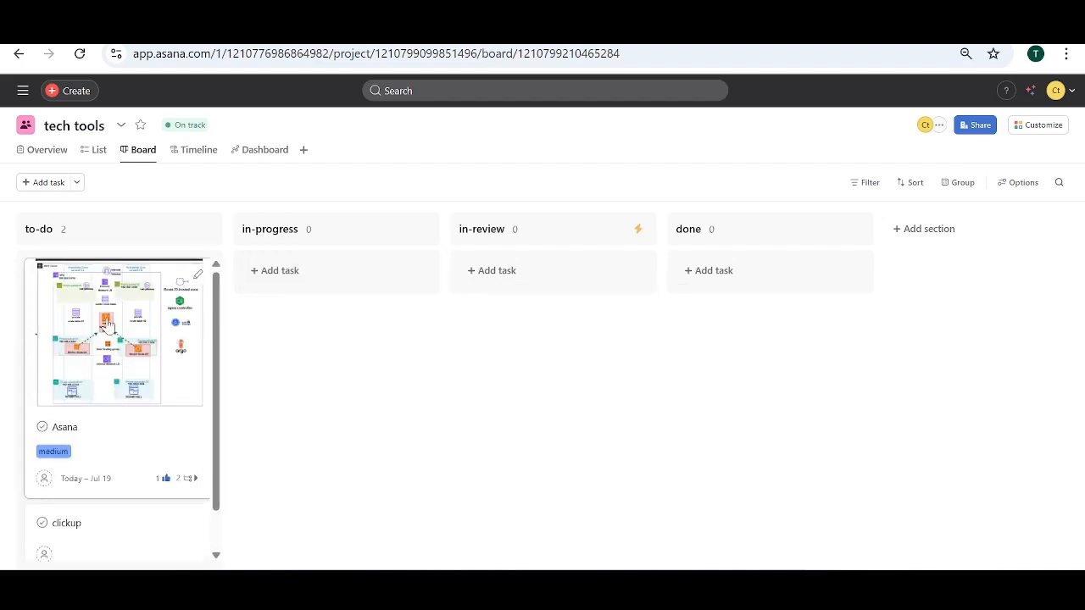
pyautogui.moveTo(108, 327); pyautogui.dragTo(332, 360)
pyautogui.moveTo(147, 327); pyautogui.dragTo(354, 319)
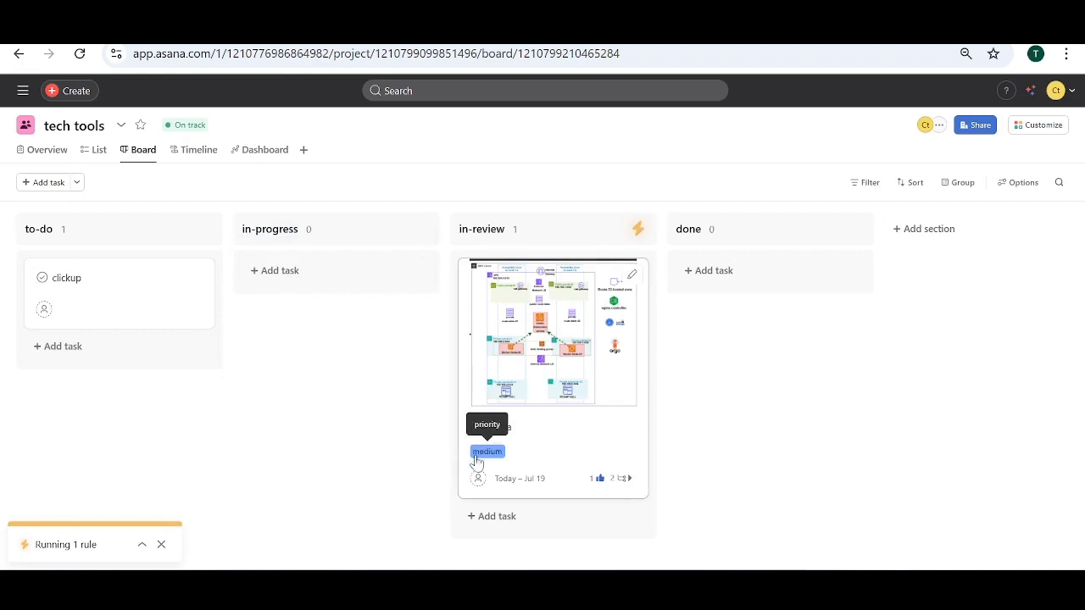
# Step: Test the rule again by repeatedly moving the Asana task from in-review back to the to-do section
pyautogui.moveTo(552, 312); pyautogui.dragTo(131, 322)
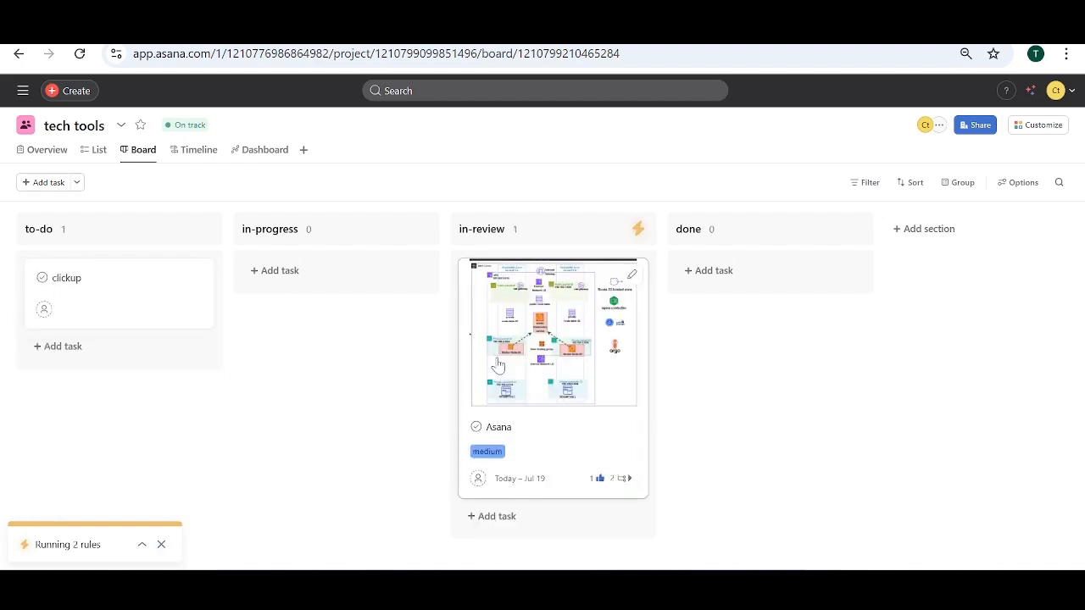
pyautogui.moveTo(540, 346); pyautogui.dragTo(86, 349)
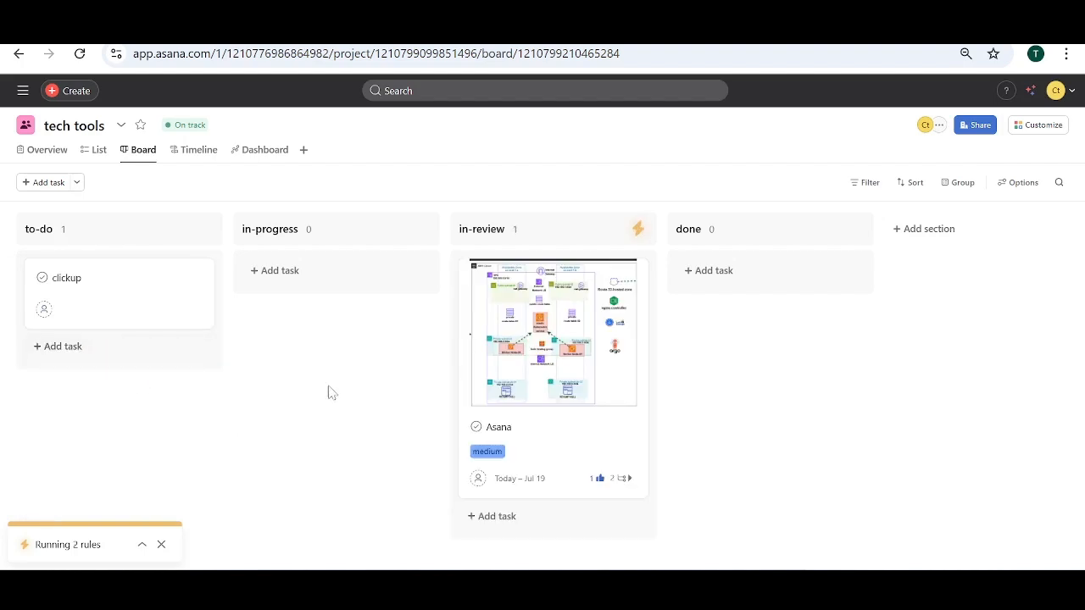
pyautogui.moveTo(555, 356); pyautogui.dragTo(103, 352)
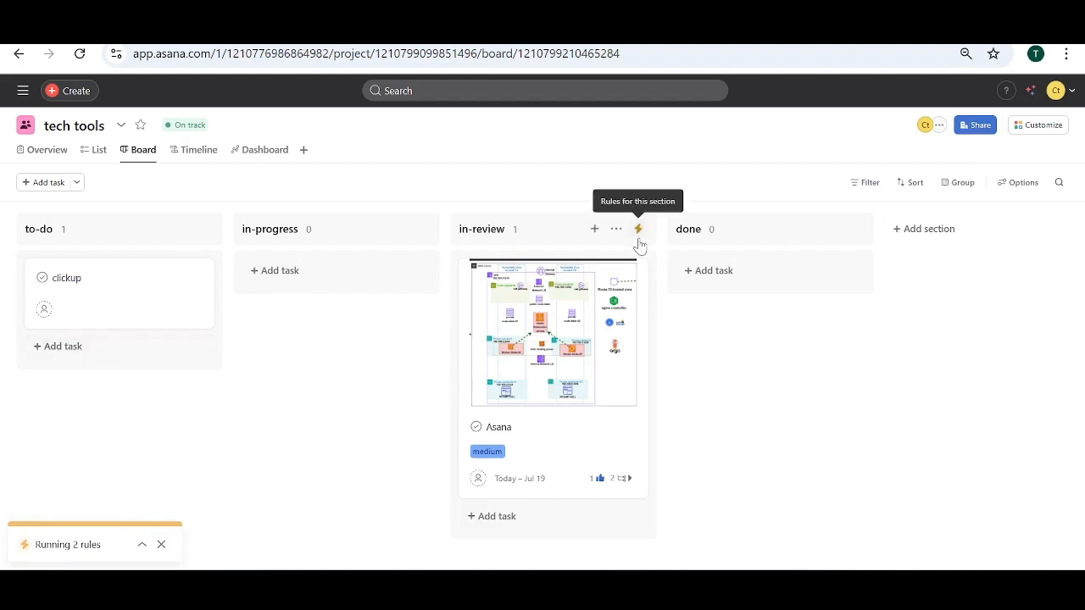
pyautogui.moveTo(96, 388); pyautogui.dragTo(94, 384)
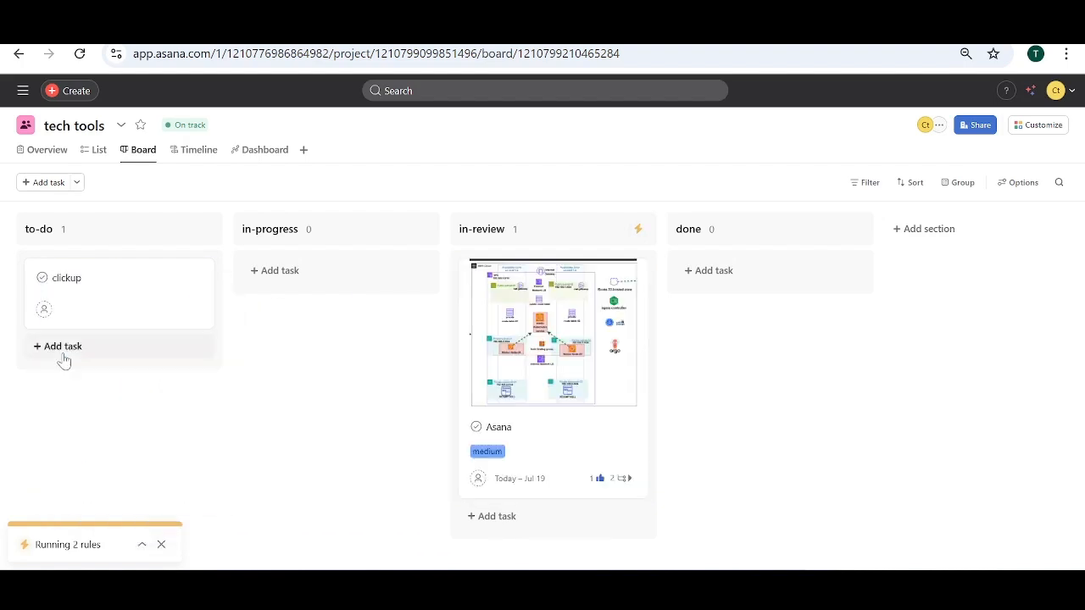
pyautogui.moveTo(525, 329); pyautogui.dragTo(89, 350)
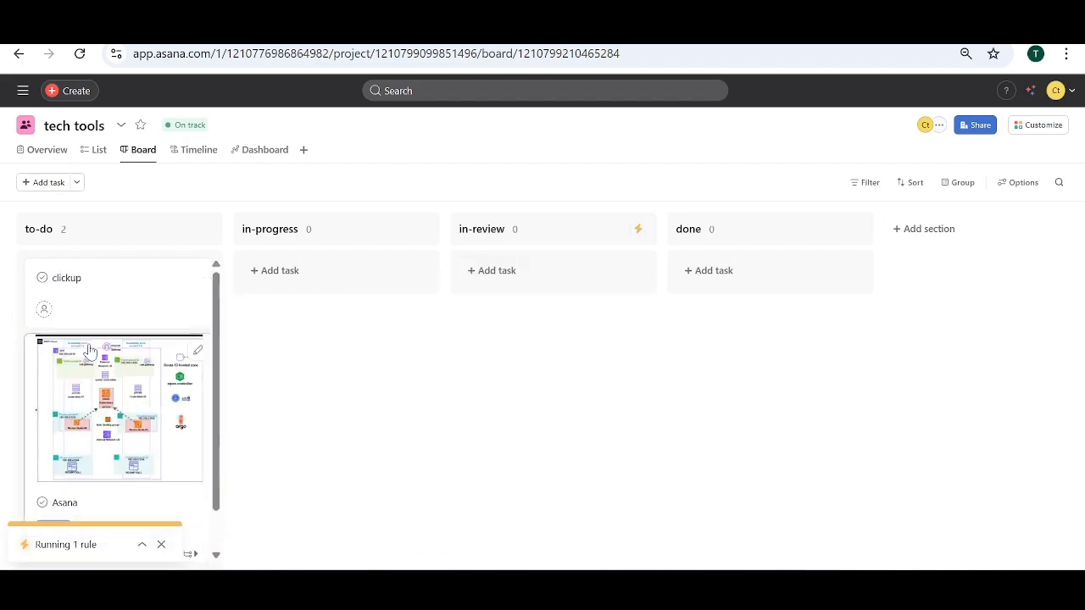